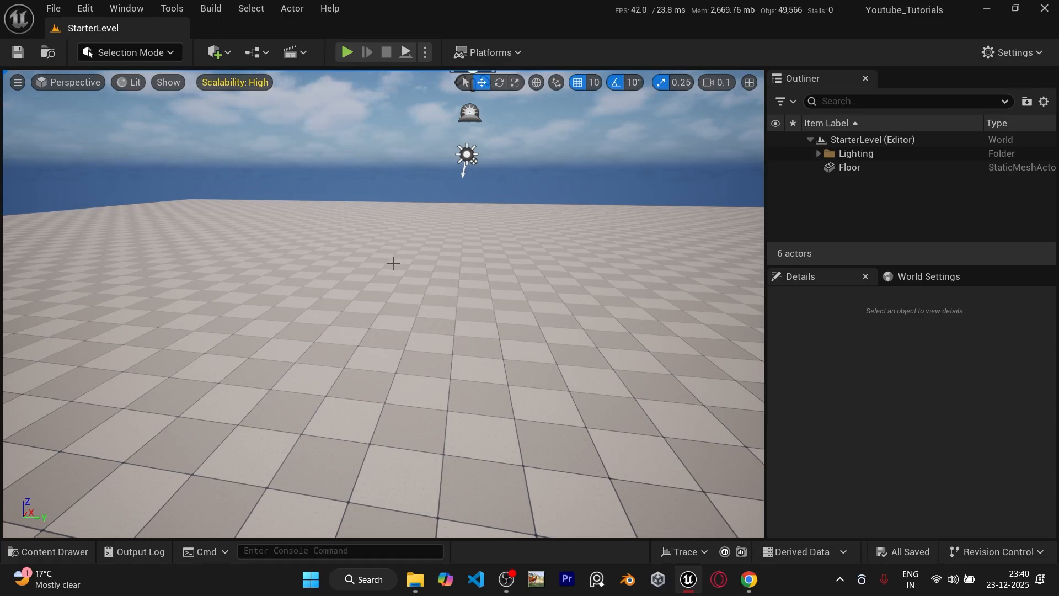
- Show the contents of the StarterContent folder with the Texture filter switched off
mouse_move(364, 273)
right_down()
mouse_move(381, 265)
mouse_move(357, 265)
right_up()
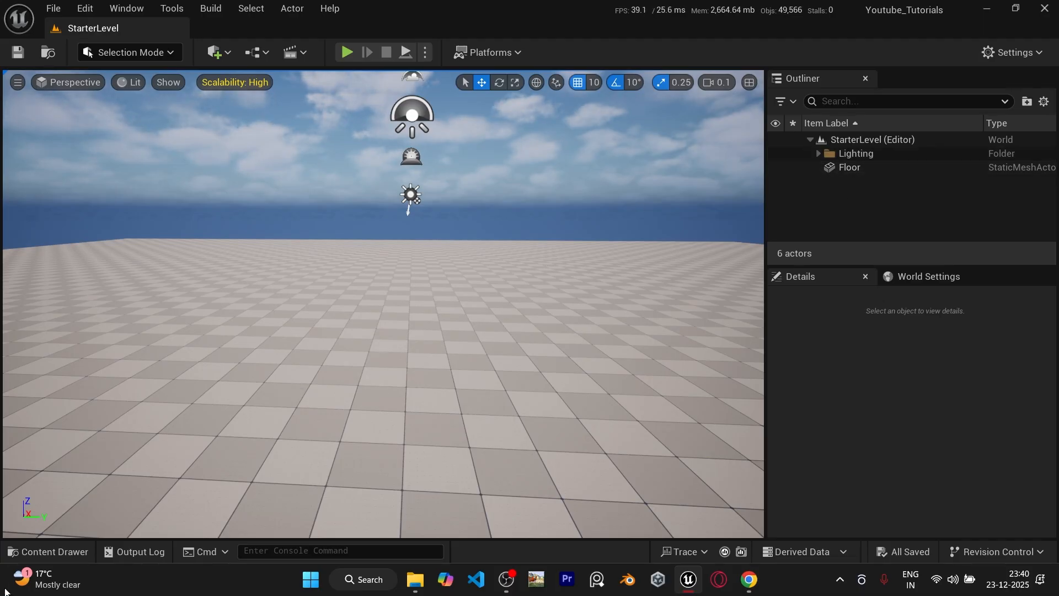
click(49, 552)
click(141, 486)
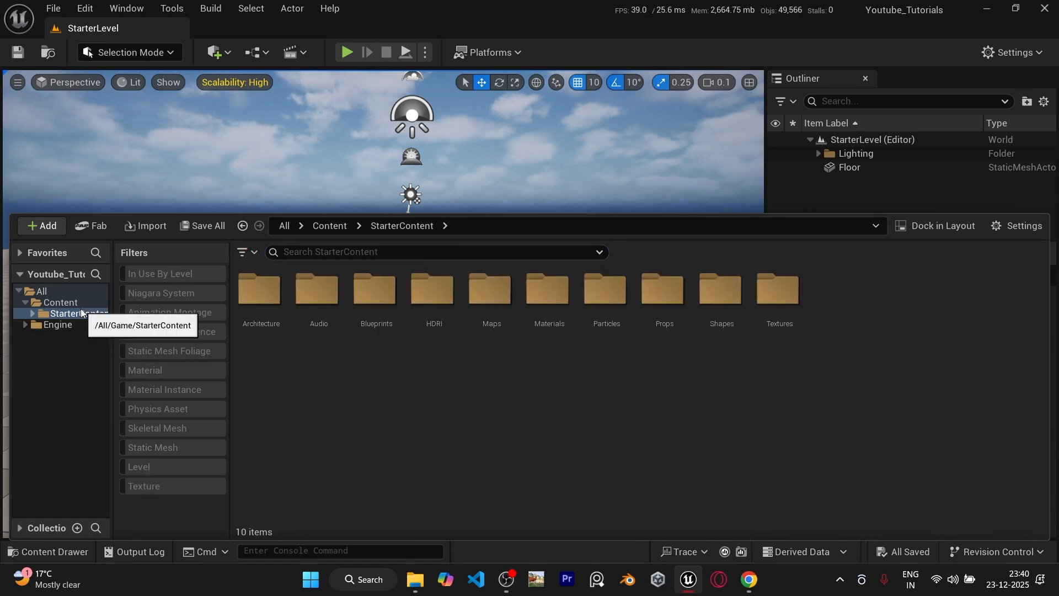
- Look up the Starter Content pack among the content packs that can be added to the project, without adding it
click(52, 230)
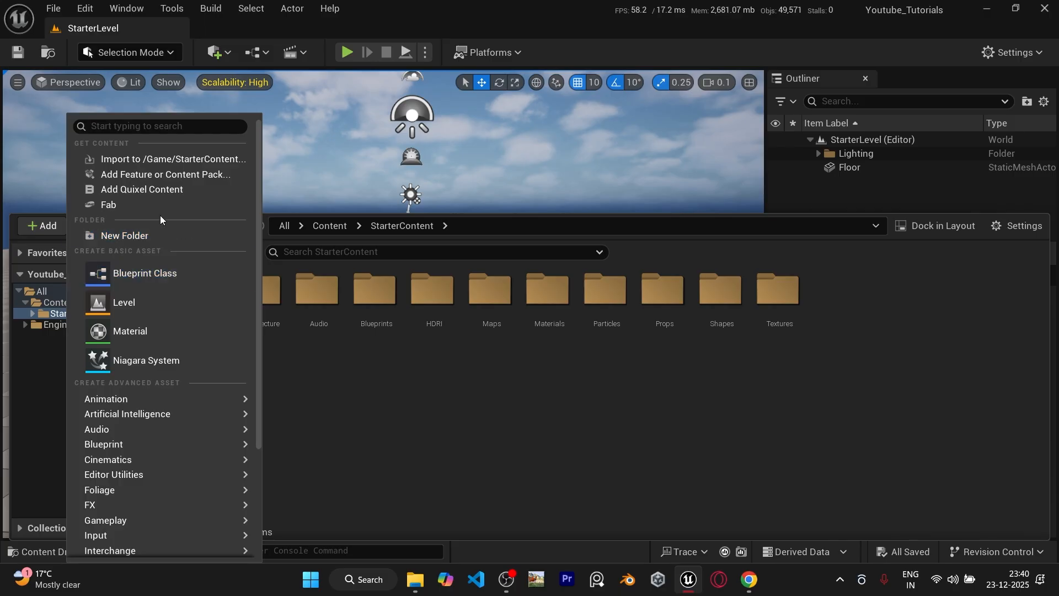
click(134, 175)
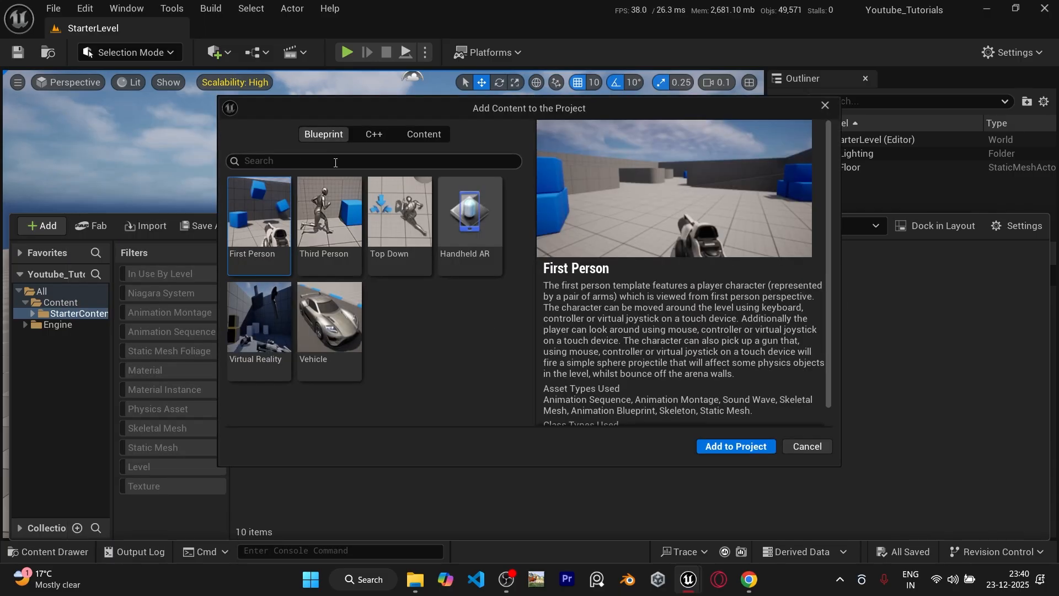
click(416, 137)
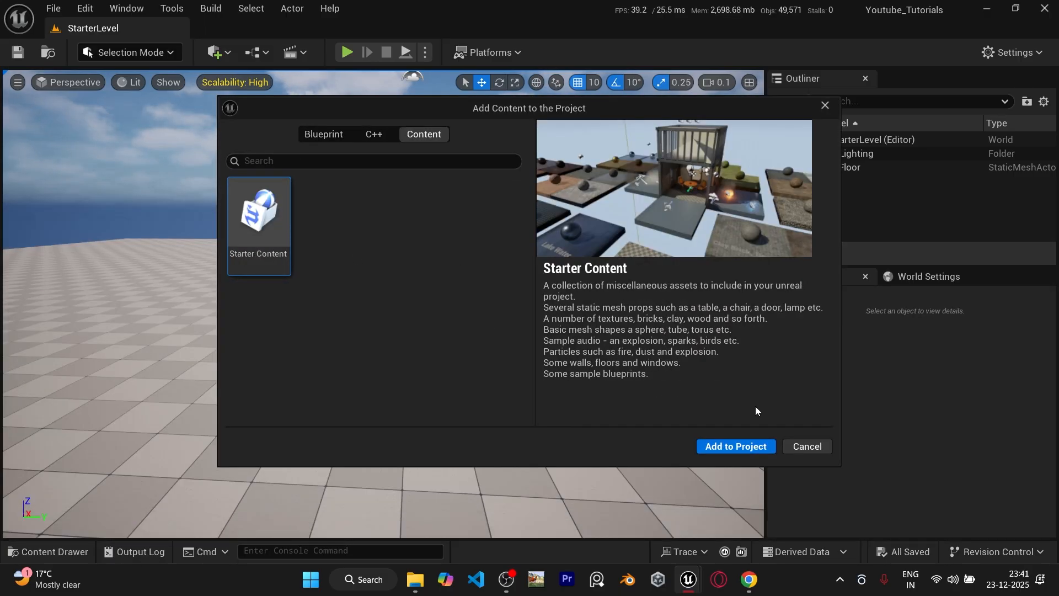
click(823, 106)
- Remove and re-add the Texture filter, and apply it to the StarterContent folder
click(48, 547)
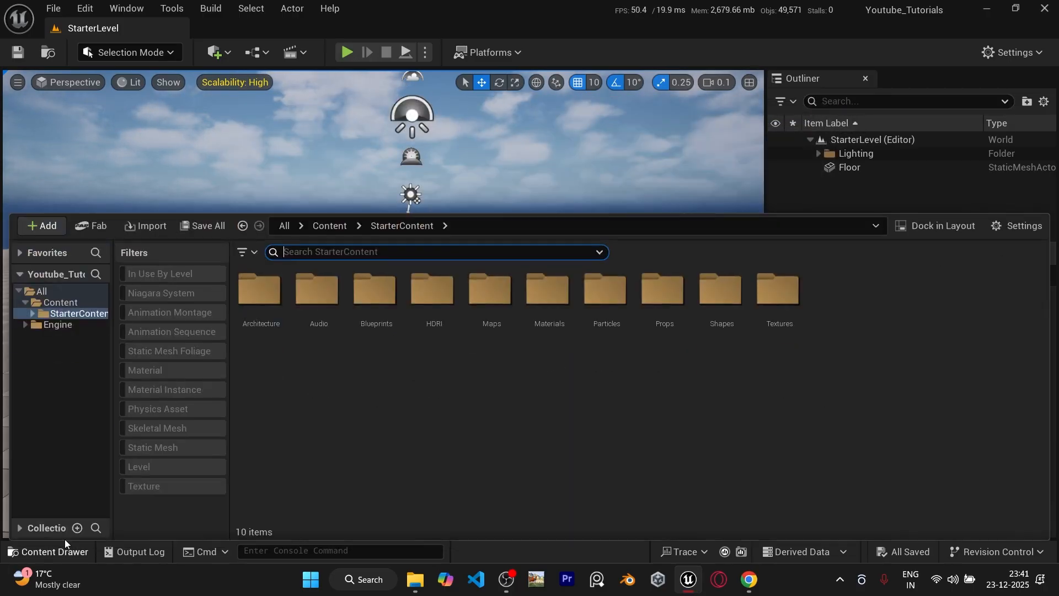
click(346, 409)
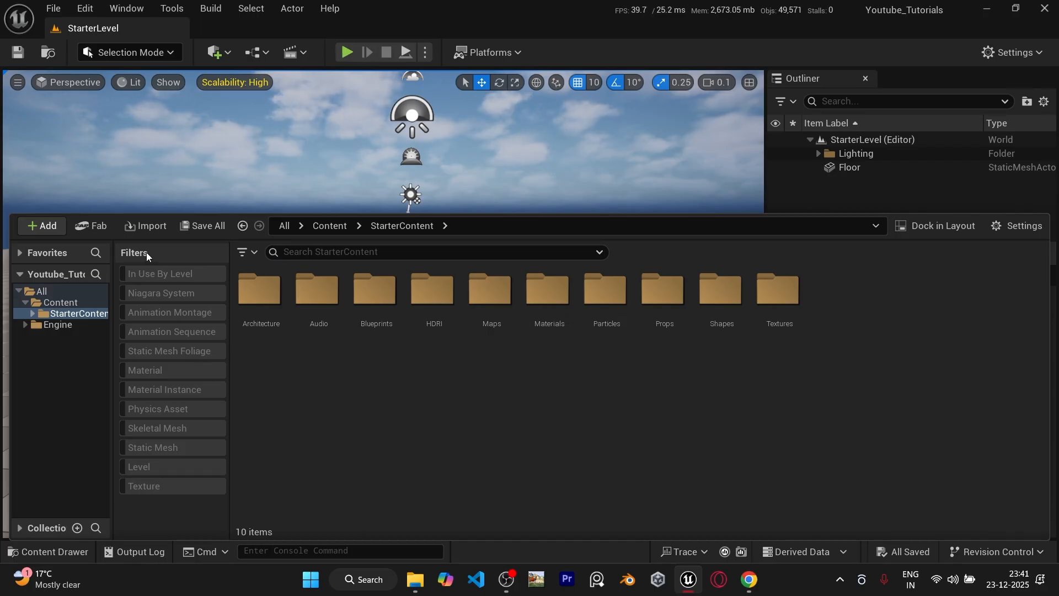
click(246, 255)
scroll(310, 326, down, 1)
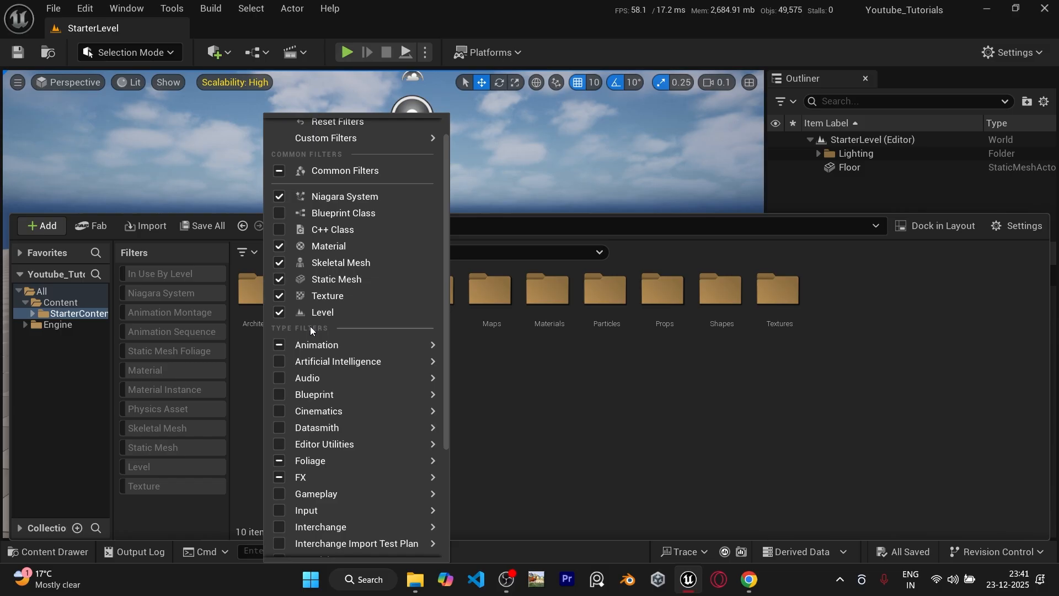
click(323, 296)
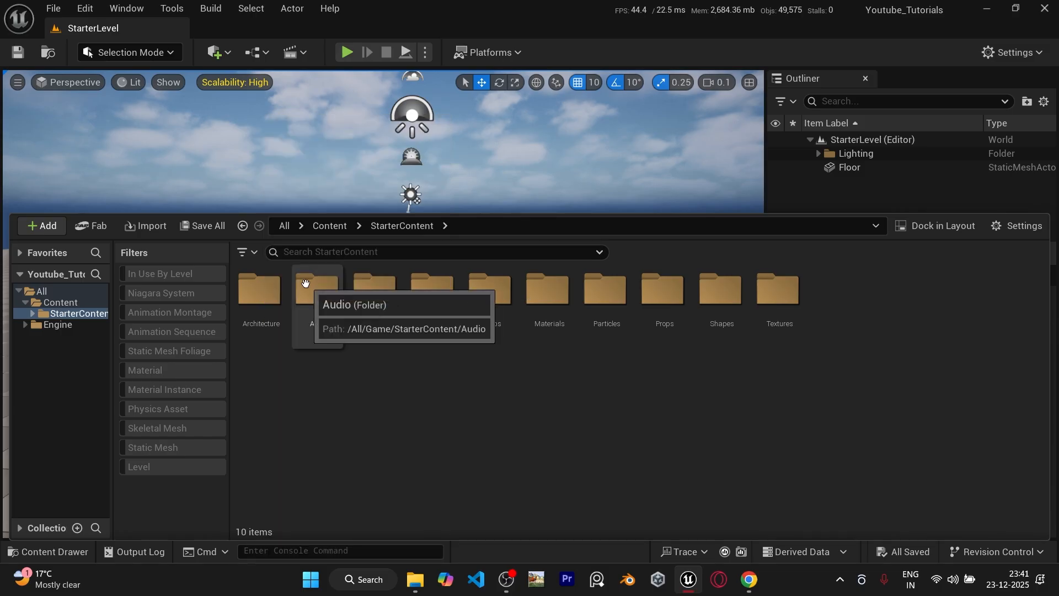
click(250, 254)
click(310, 317)
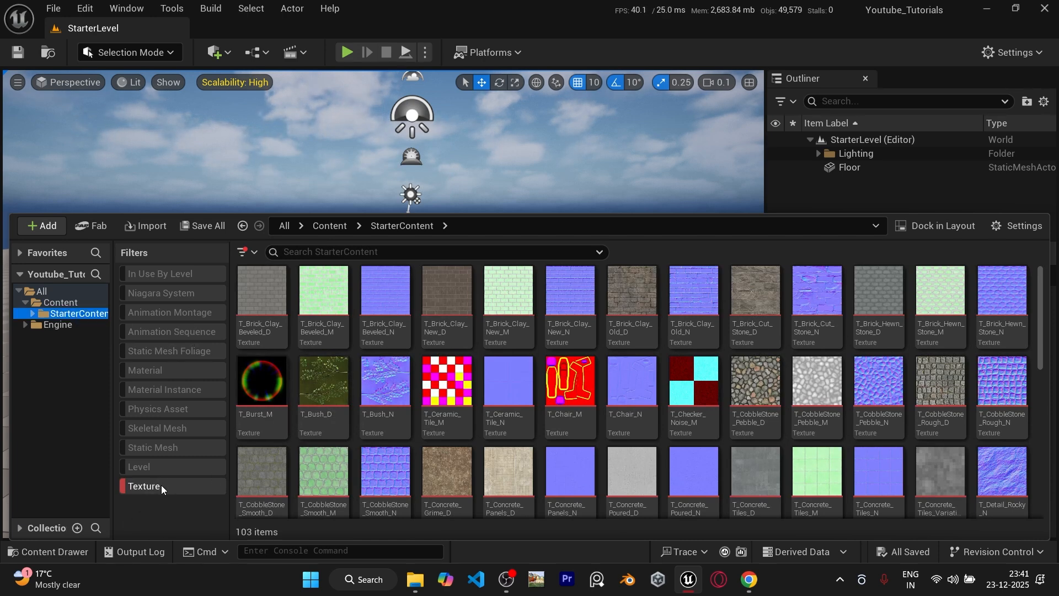
- Select the T_ground_Moss_D and T_Brick_Clay_Old_D textures together and copy them
scroll(571, 386, down, 1)
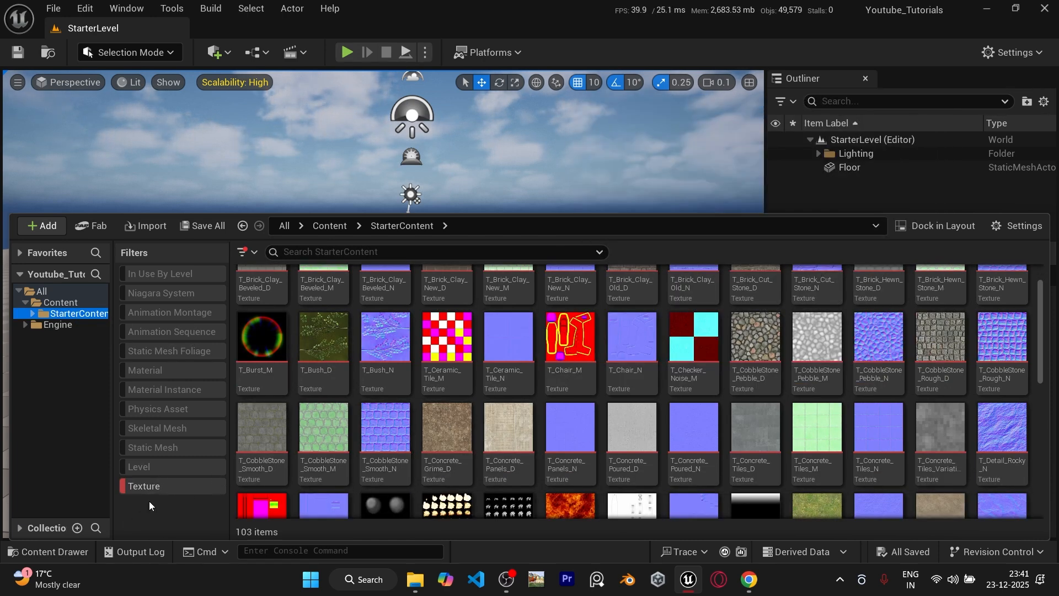
scroll(441, 408, down, 3)
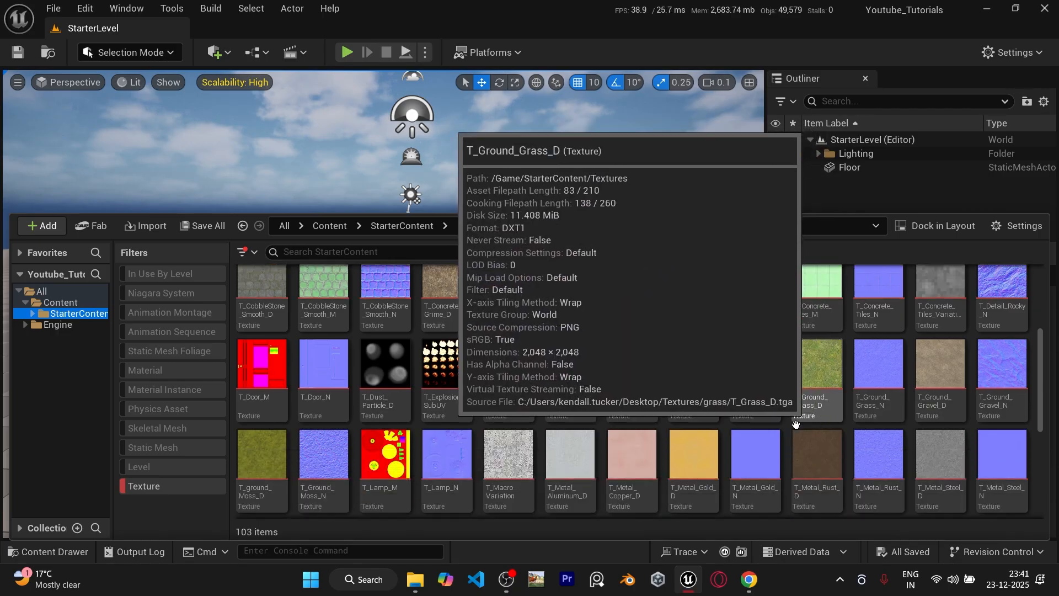
scroll(717, 433, down, 1)
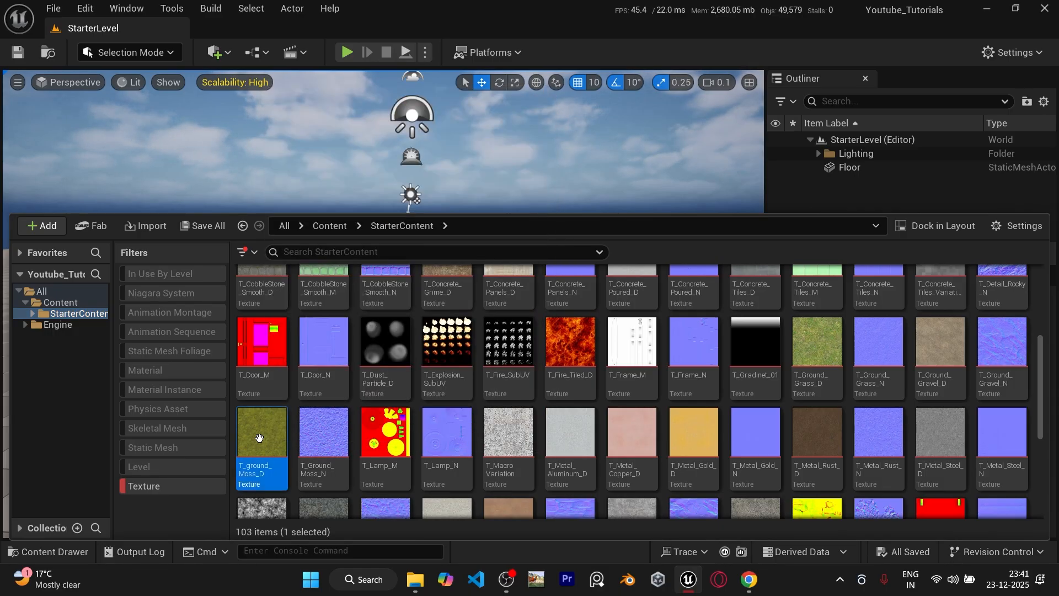
click(259, 437)
scroll(529, 411, up, 2)
scroll(531, 411, up, 2)
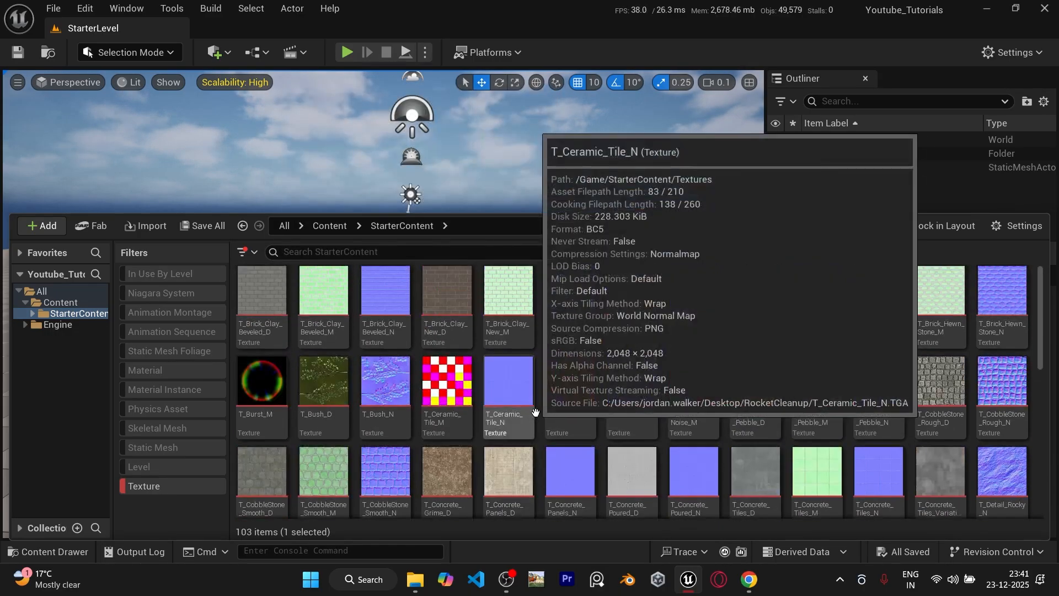
click(637, 326)
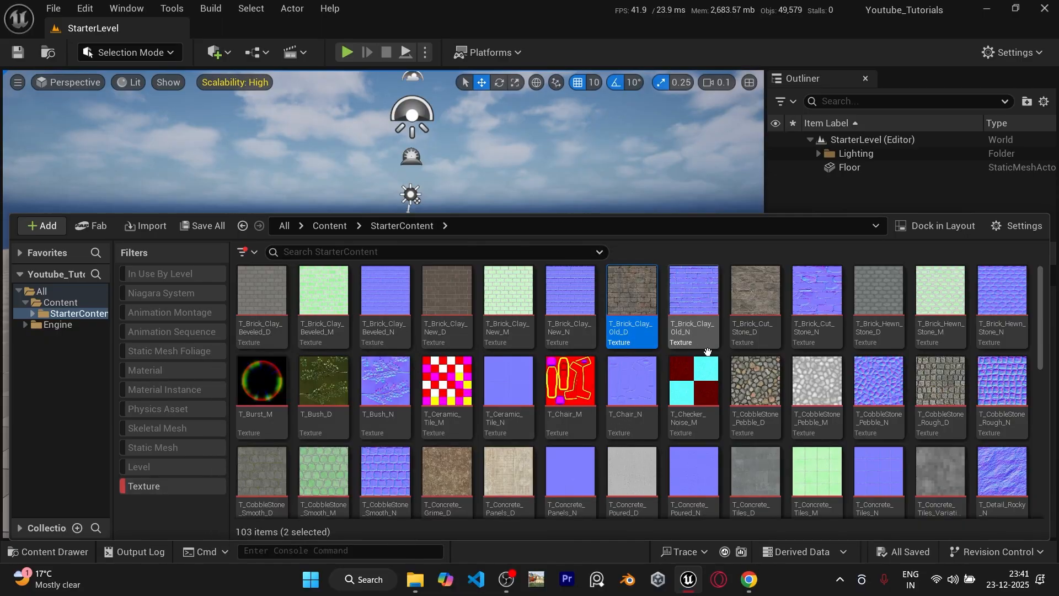
mouse_move(734, 359)
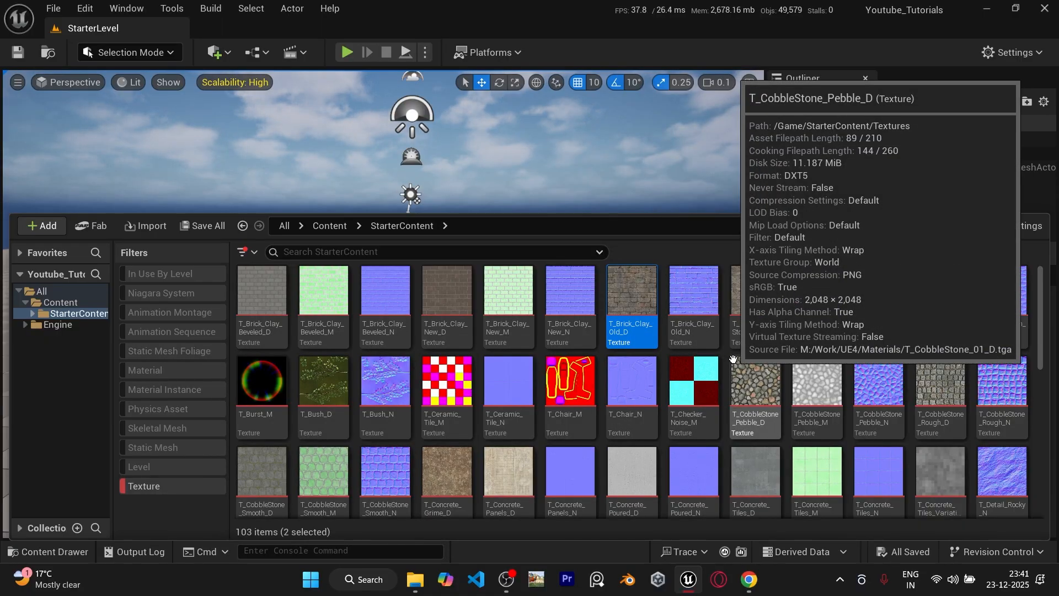
- Switch off the Texture filter and create a new folder named MasterMaterial in the Content folder
click(61, 303)
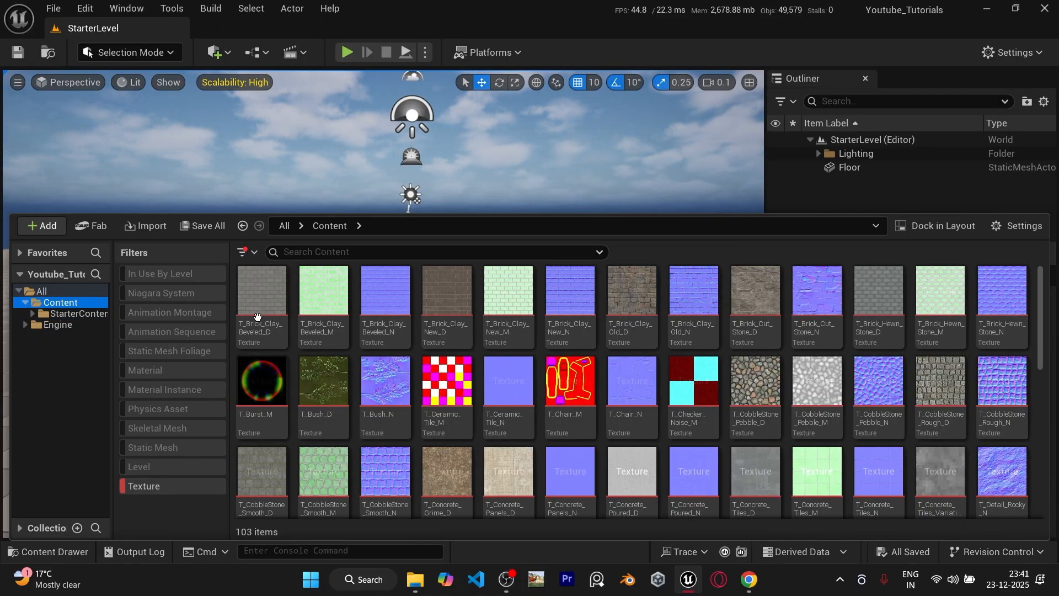
click(168, 484)
right_click(366, 389)
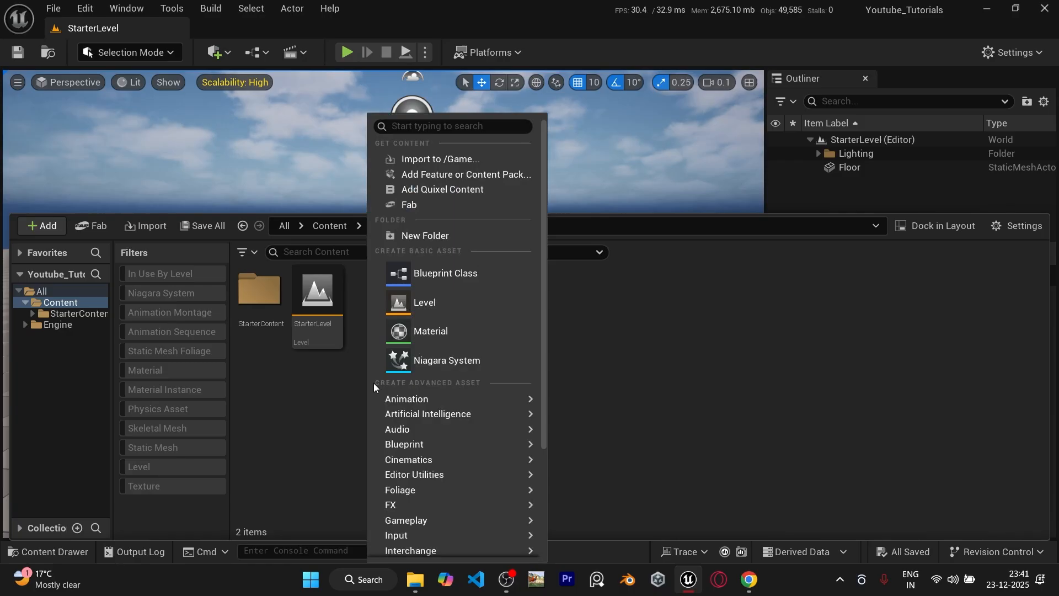
click(441, 236)
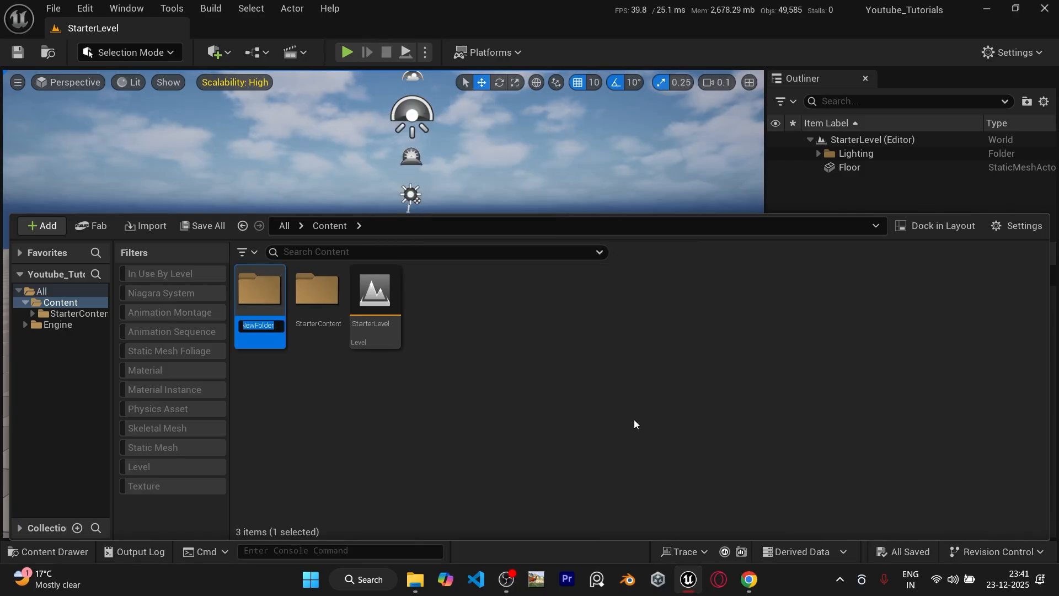
text(MasterM)
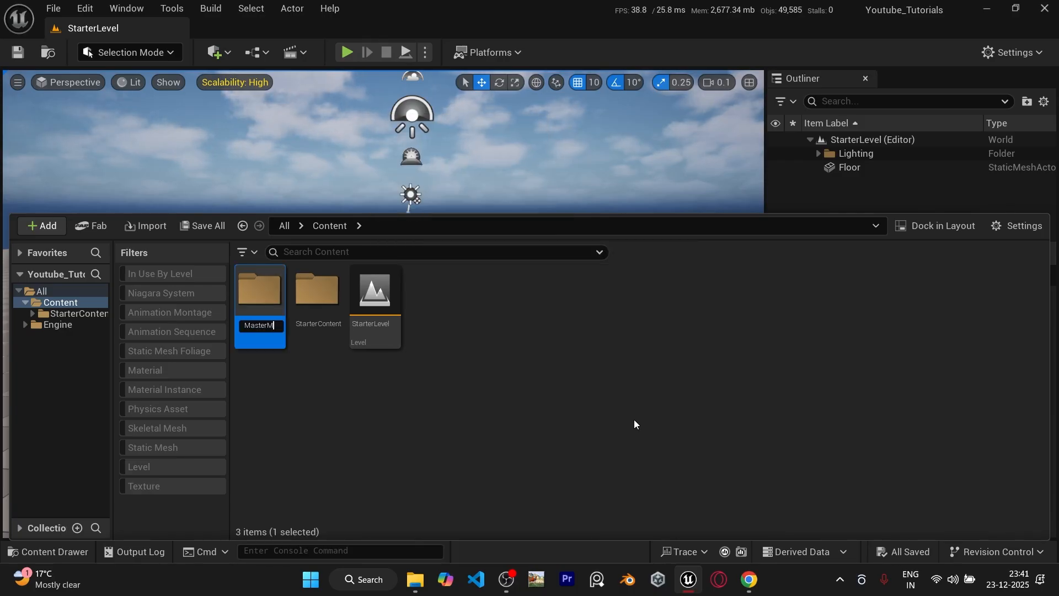
text(aterial)
key(Return)
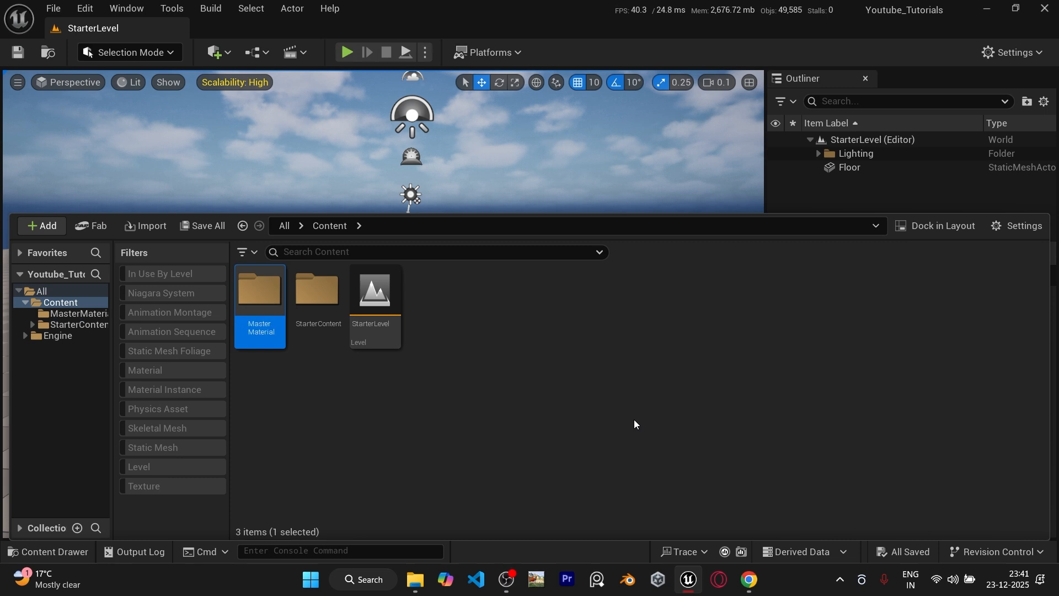
- Set the MasterMaterial folder's color to red, hex sRGB B63B4DFF
right_click(276, 292)
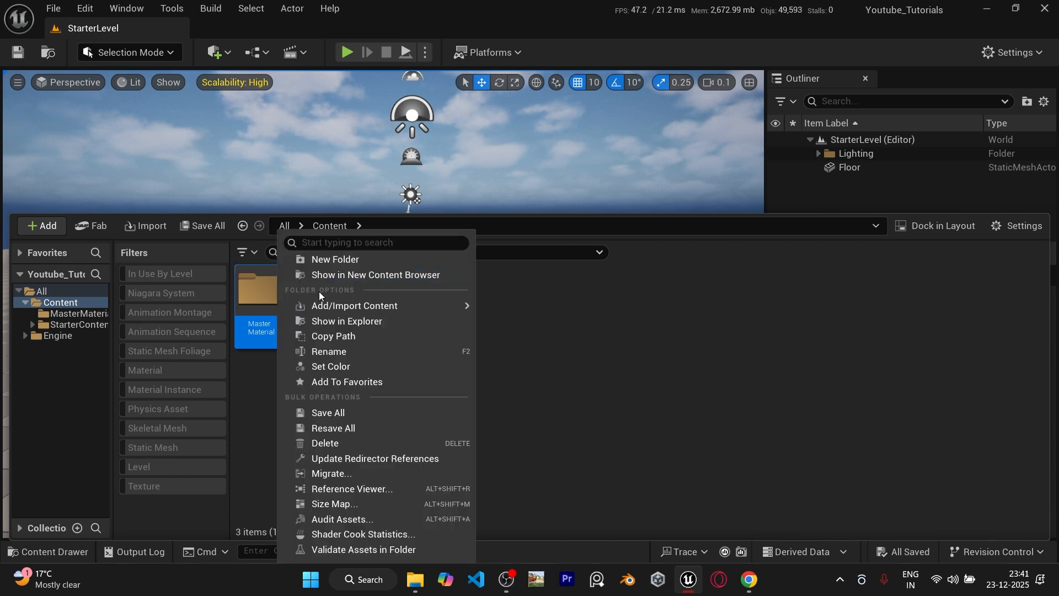
click(339, 367)
drag(461, 322, 481, 306)
click(529, 538)
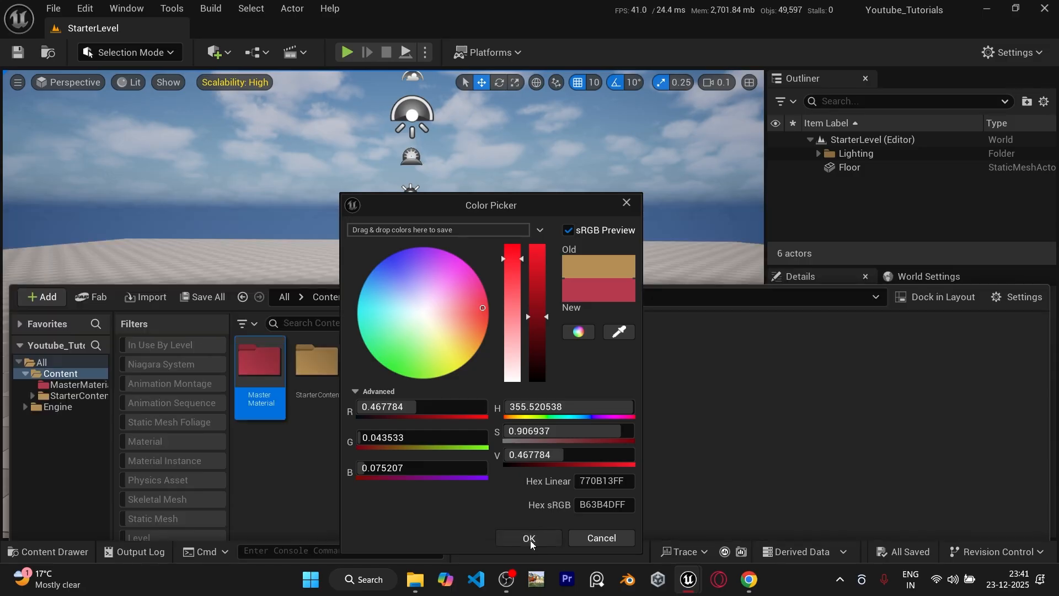
- Paste the copied brick and moss textures into the MasterMaterial folder and save all assets
click(62, 548)
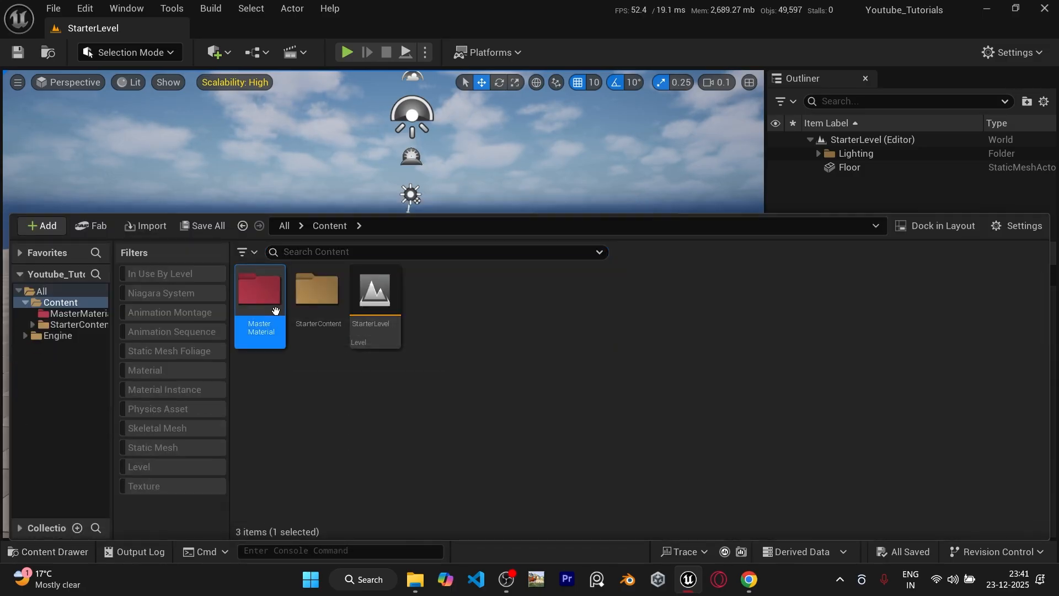
double_click(259, 295)
key(ctrl+v)
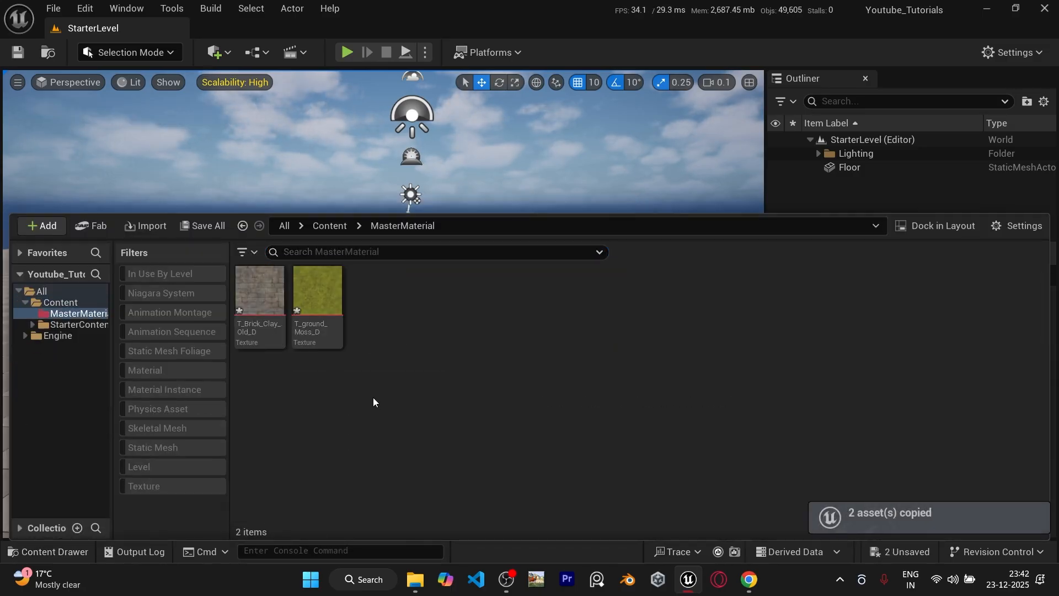
key(ctrl+shift+s)
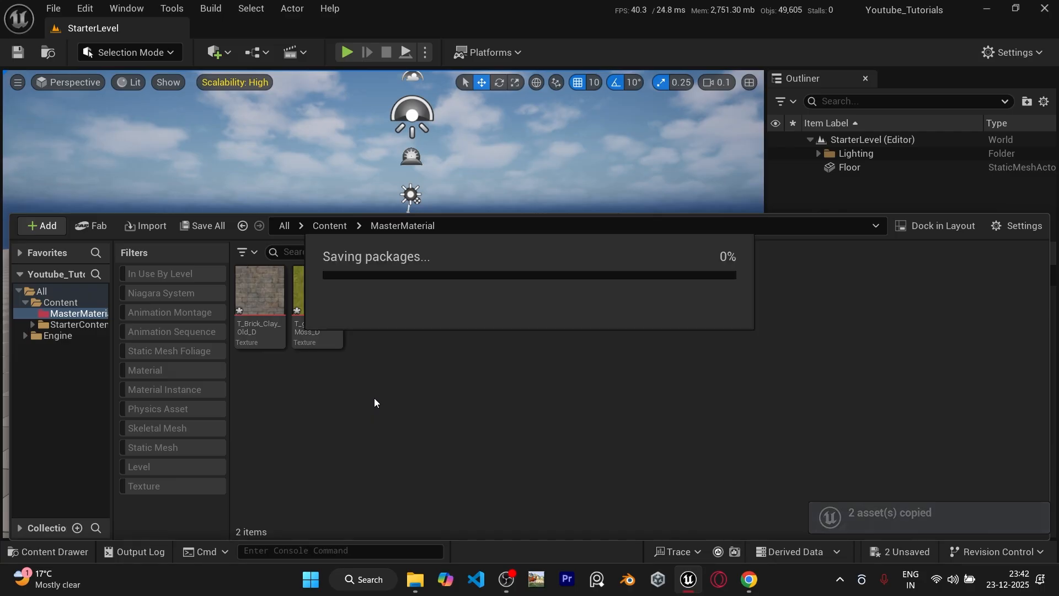
- Create a new material named M_MasterialMaterialBlend in the MasterMaterial folder
right_click(376, 375)
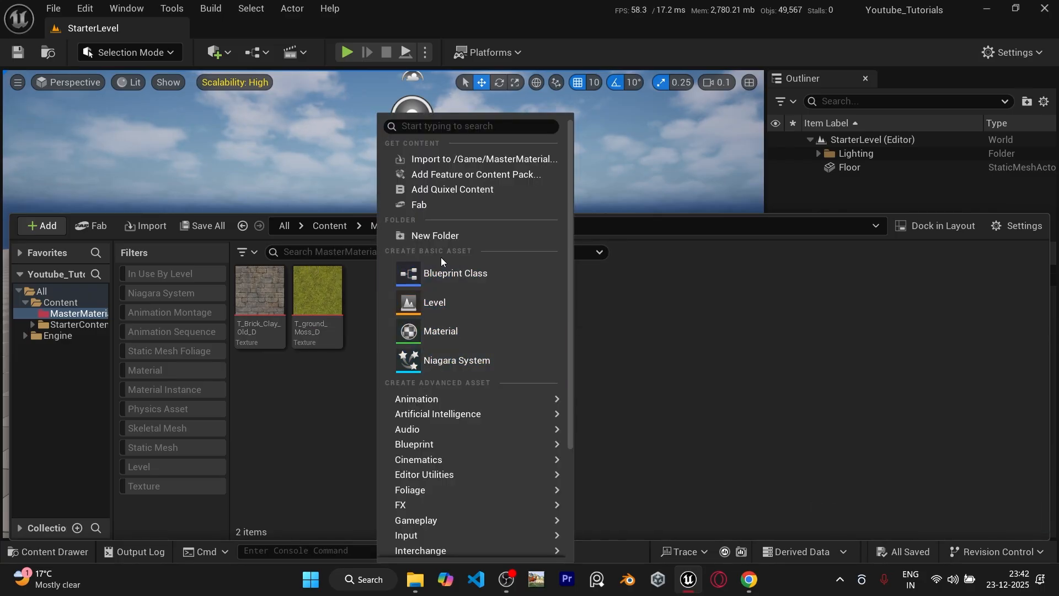
click(438, 332)
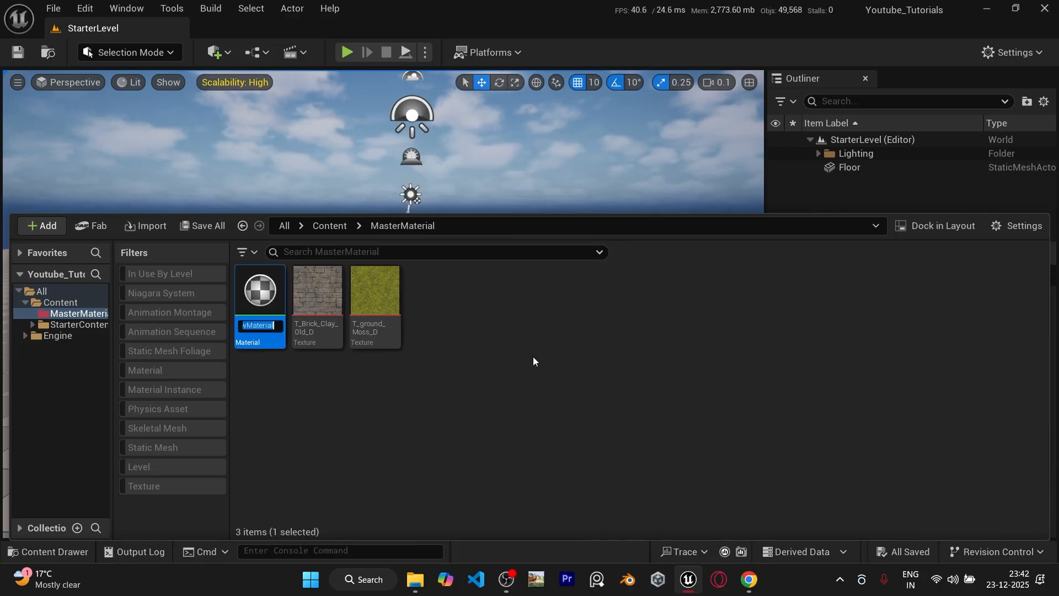
text(M)
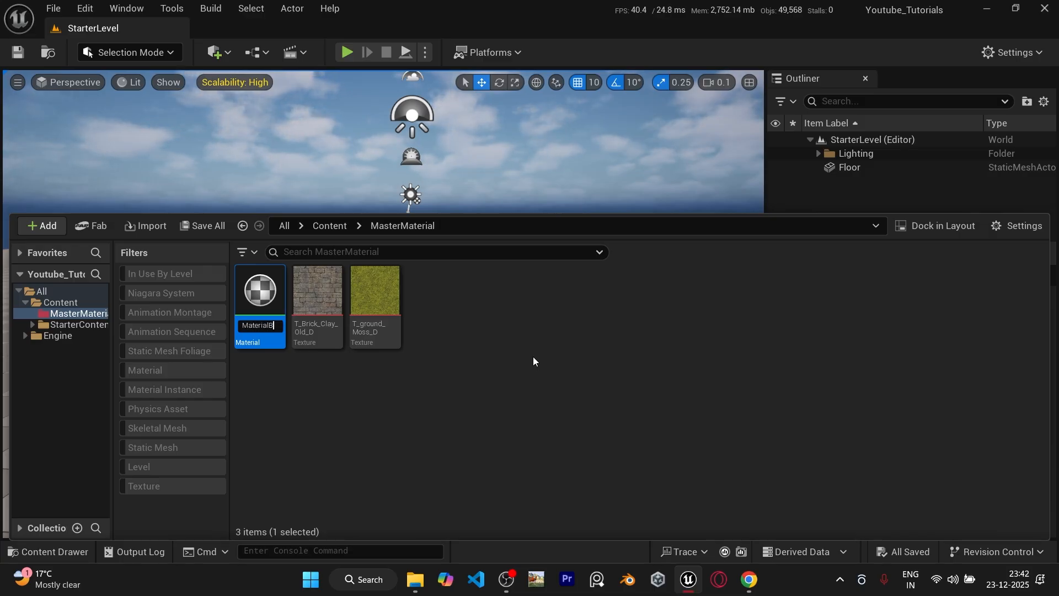
text(nd)
key(Return)
click(402, 415)
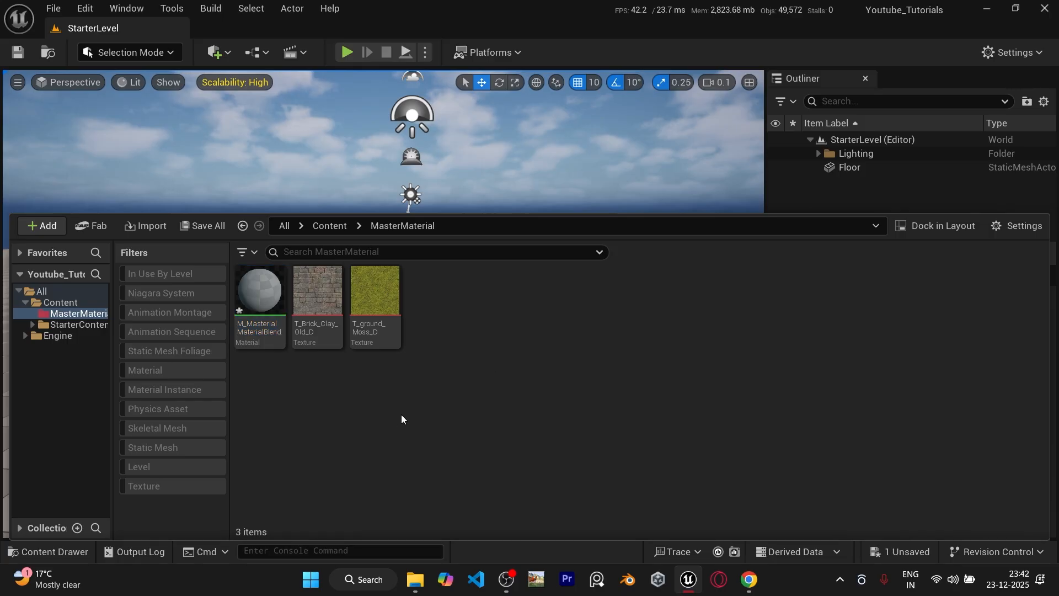
- Create a material instance from M_MasterialMaterialBlend and save all assets
right_click(274, 320)
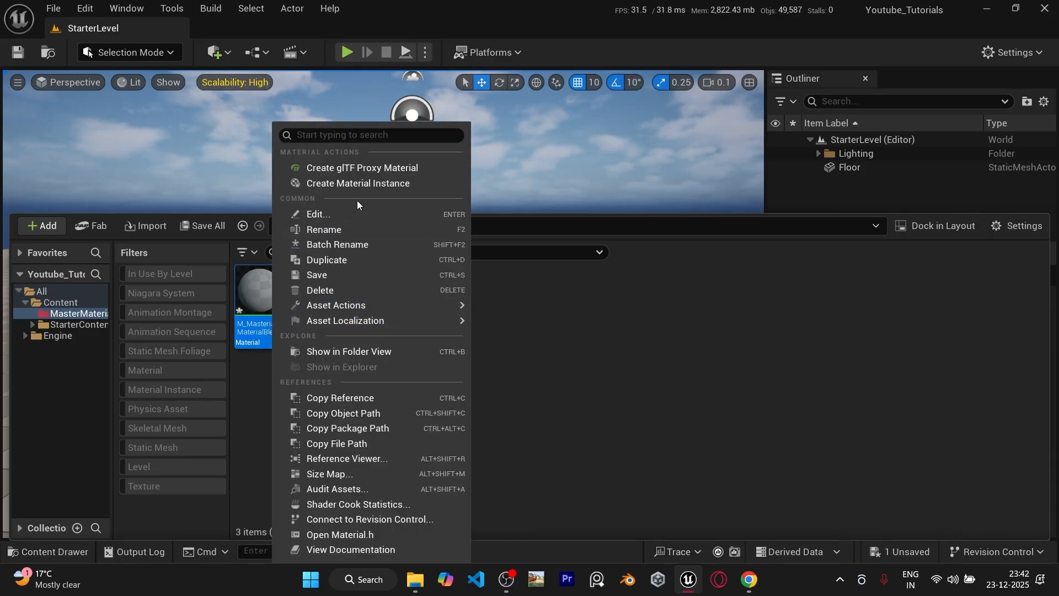
click(369, 184)
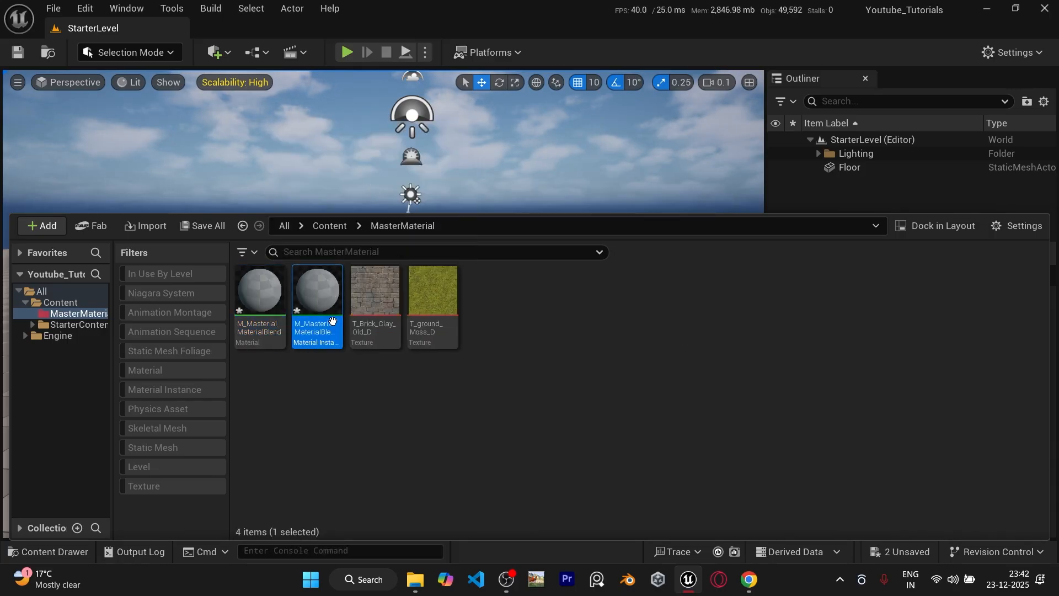
click(507, 440)
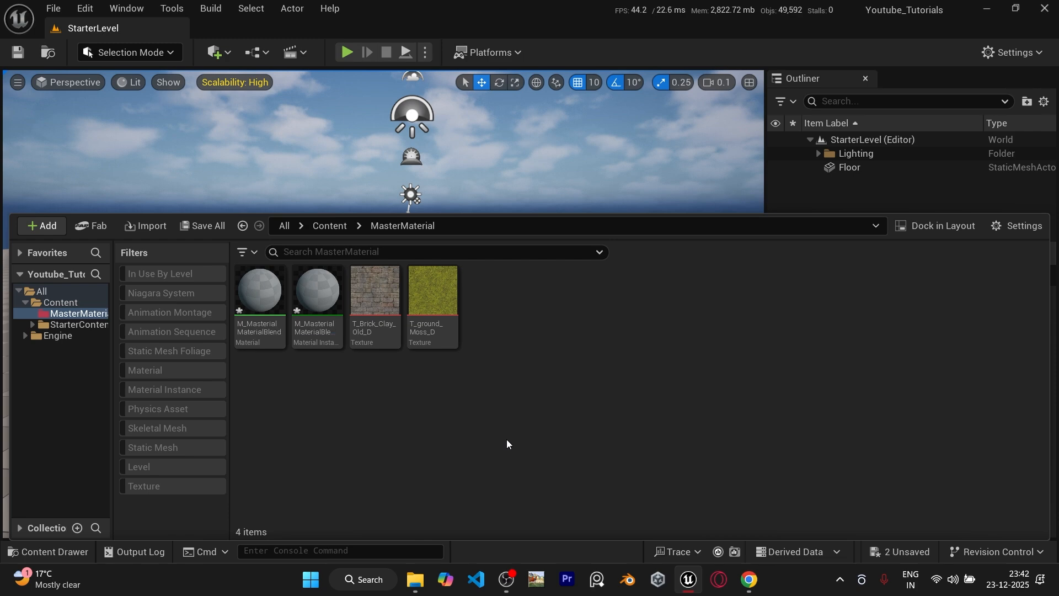
key(ctrl+shift+s)
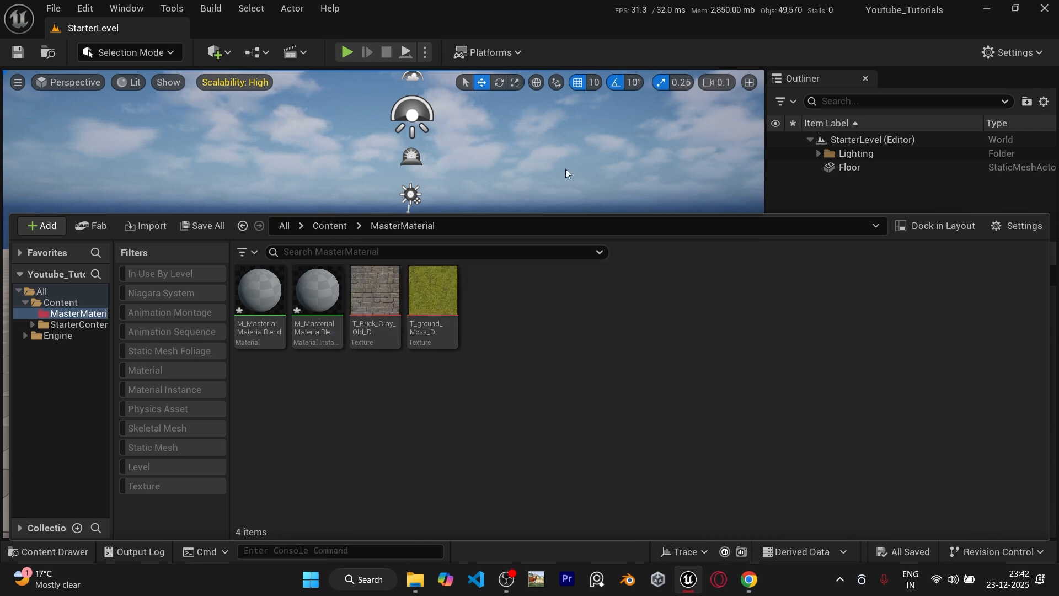
right_drag(565, 169, 565, 204)
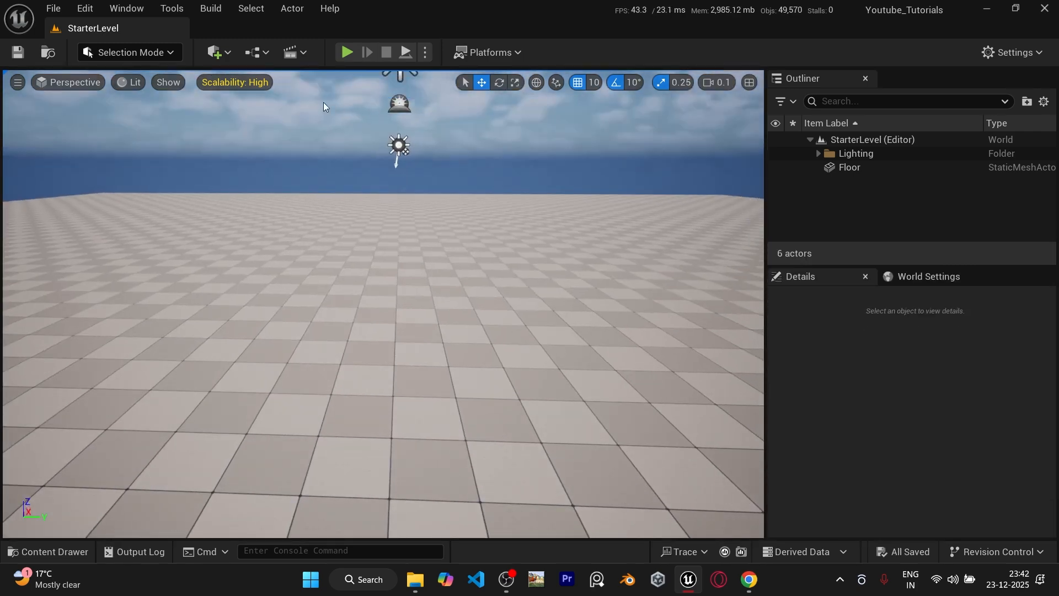
- Place a cube and a sphere from the basic shapes into the level
click(227, 53)
mouse_move(325, 215)
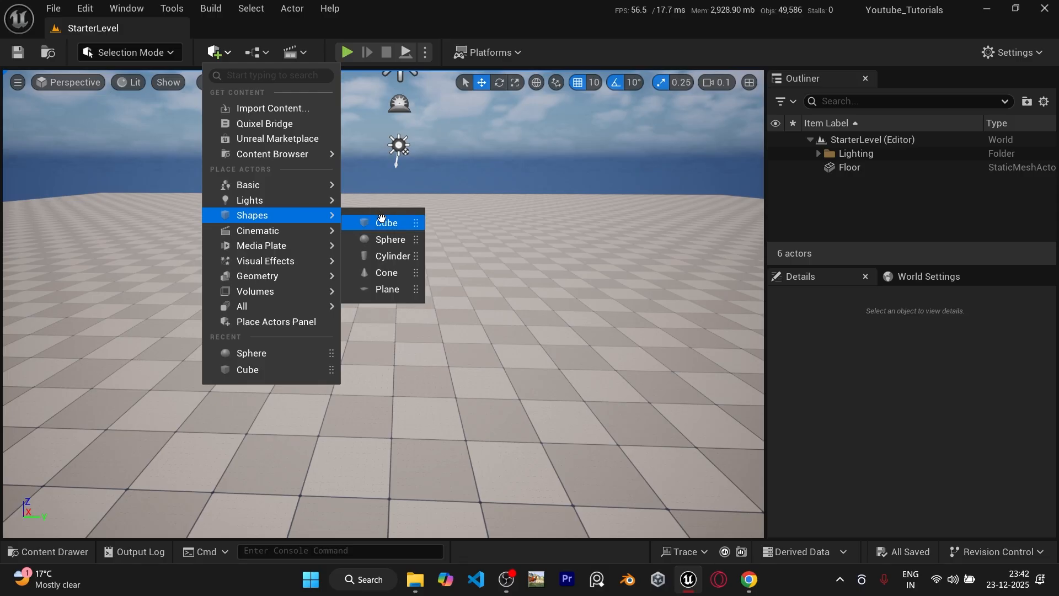
click(386, 222)
click(217, 52)
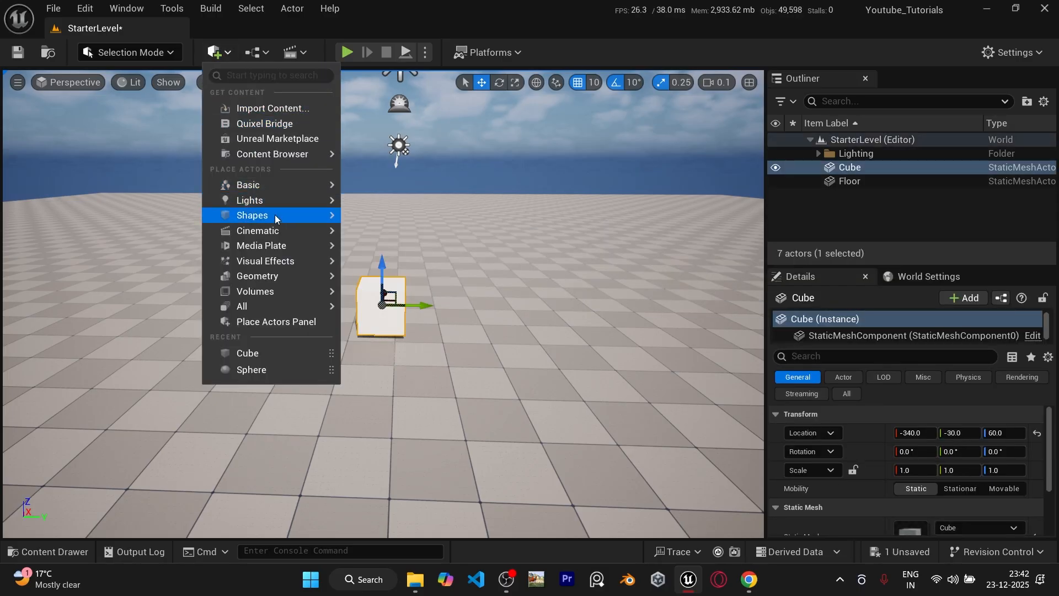
mouse_move(274, 215)
click(379, 238)
- Move the sphere along the Y axis to 100 so it sits beside the cube
key(w)
mouse_move(382, 305)
right_down()
mouse_move(419, 303)
mouse_move(374, 316)
right_up()
scroll(394, 308, up, 5)
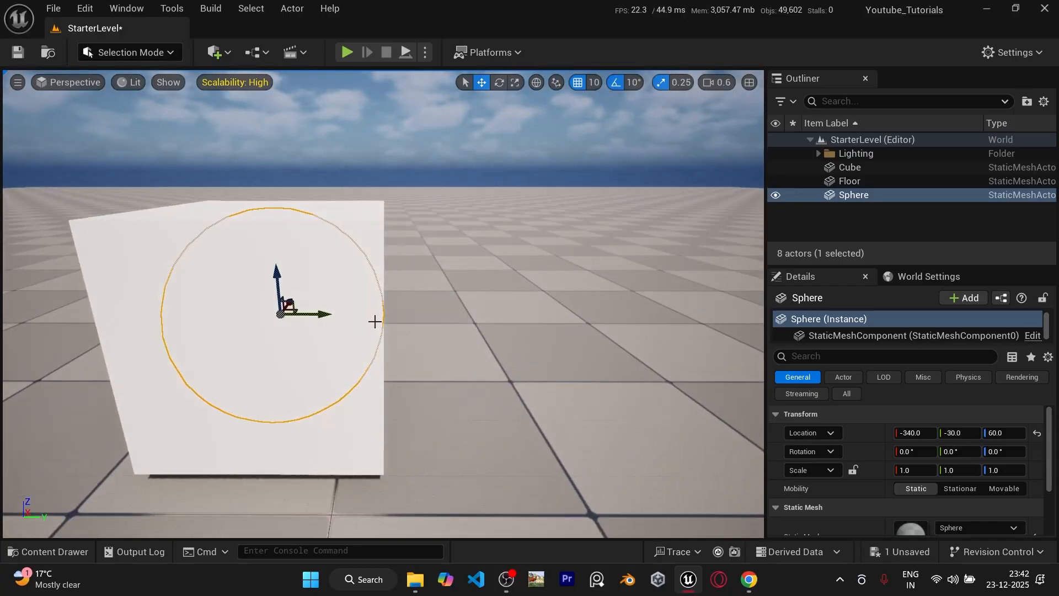
drag(329, 309, 603, 305)
key(s)
right_drag(603, 305, 574, 284)
key(q)
- Assign the M_MasterialMaterialBlend material instance to Element 0 of both the cube and the sphere
click(59, 558)
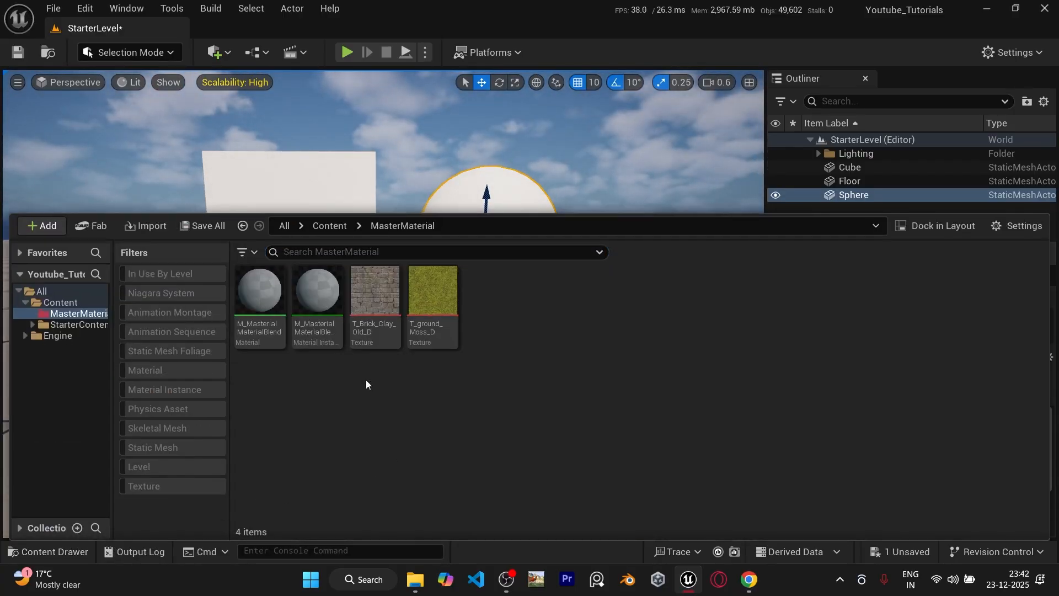
click(318, 309)
right_drag(333, 200, 380, 157)
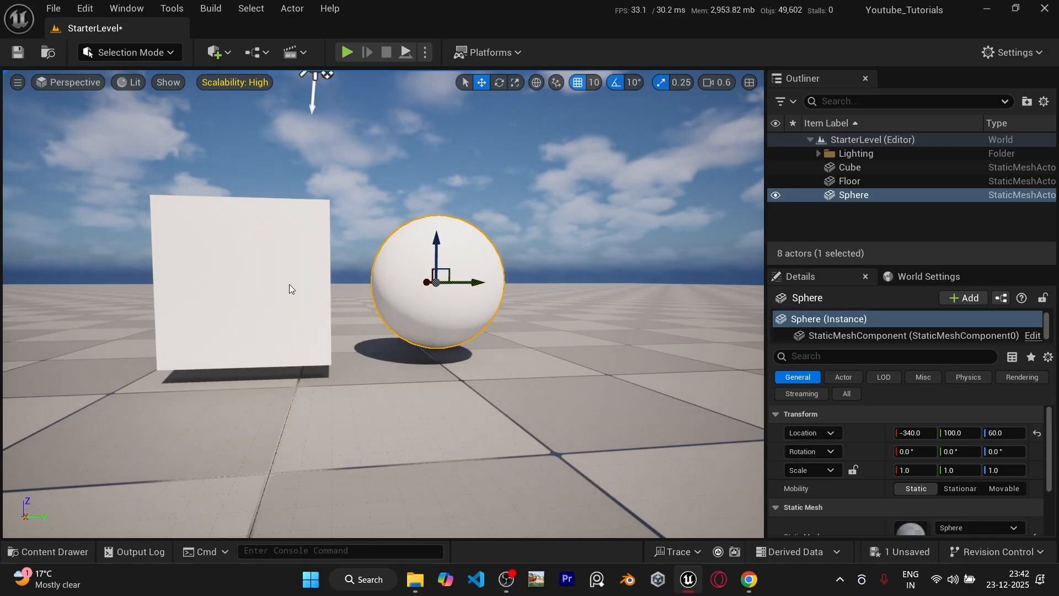
ctrl+click(289, 289)
scroll(910, 485, down, 3)
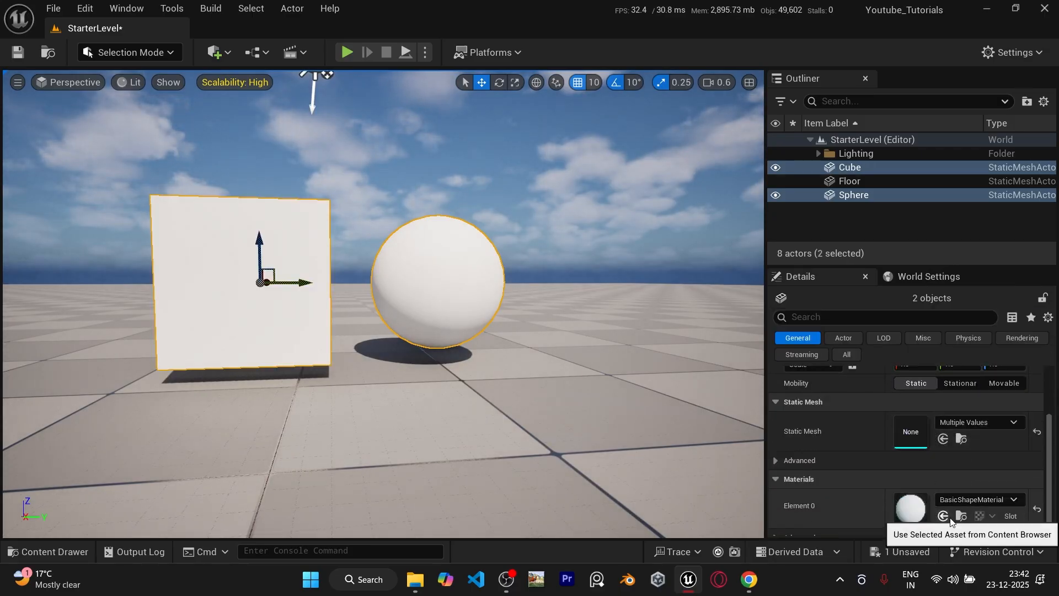
click(944, 516)
right_drag(645, 401, 607, 383)
scroll(885, 437, up, 1)
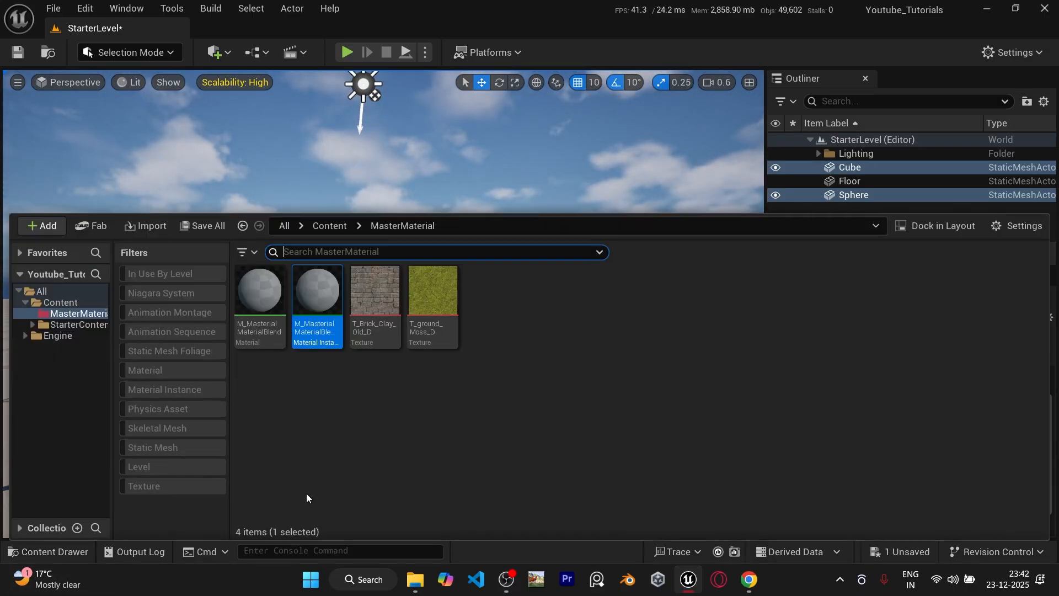
- Open the material instance and its parent M_MasterialMaterialBlend from the MasterMaterial folder in their editors
click(53, 552)
click(307, 311)
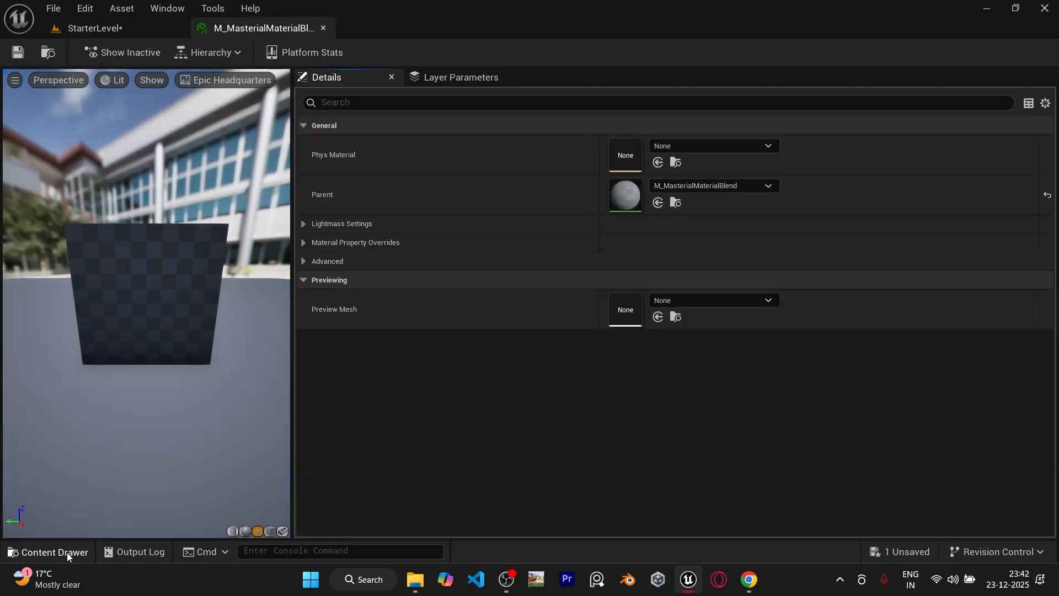
click(67, 551)
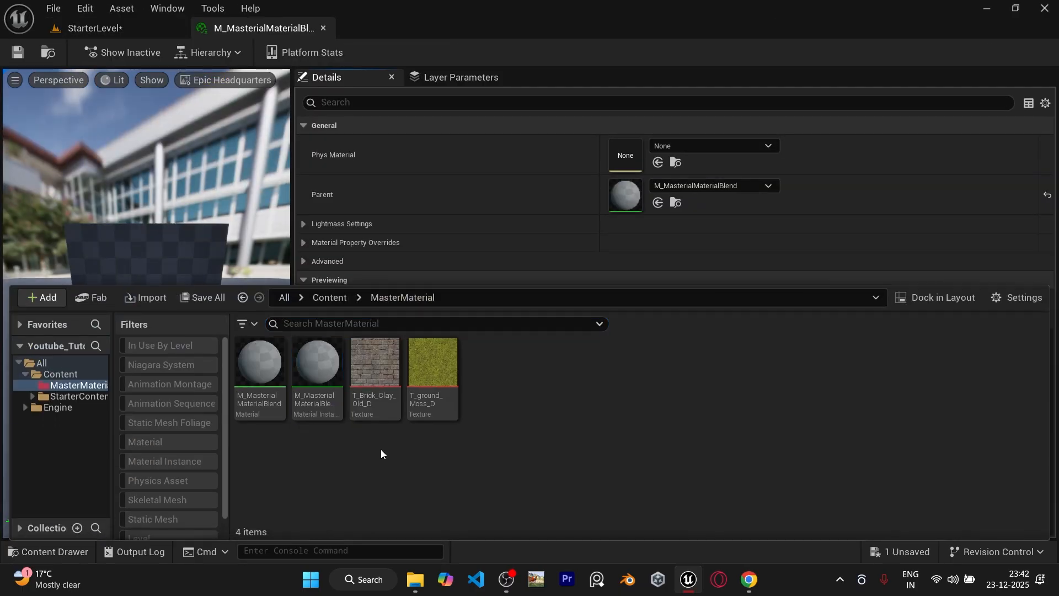
click(275, 390)
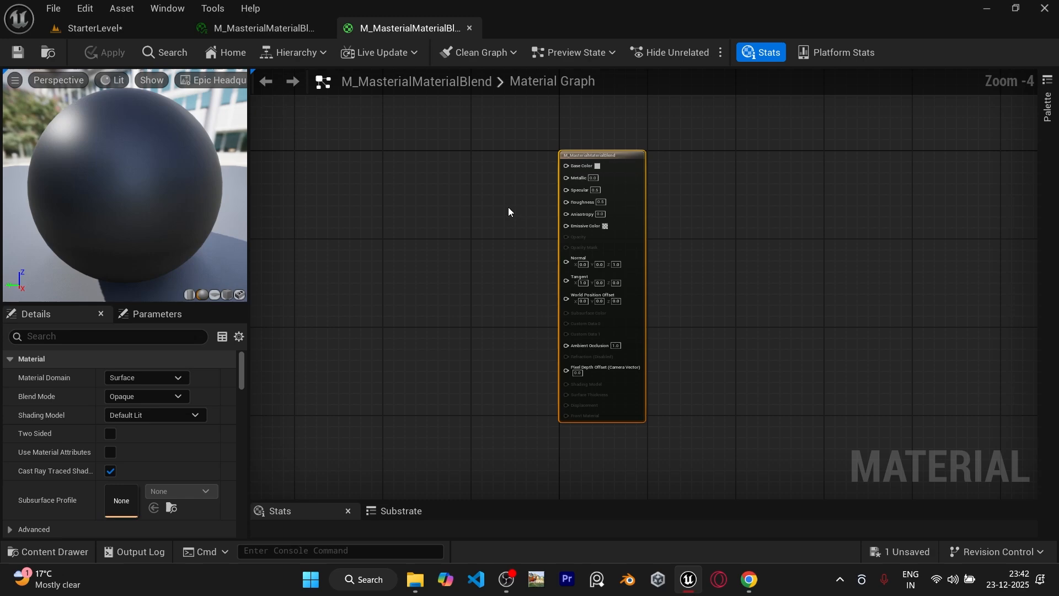
scroll(538, 169, up, 3)
right_drag(542, 167, 540, 190)
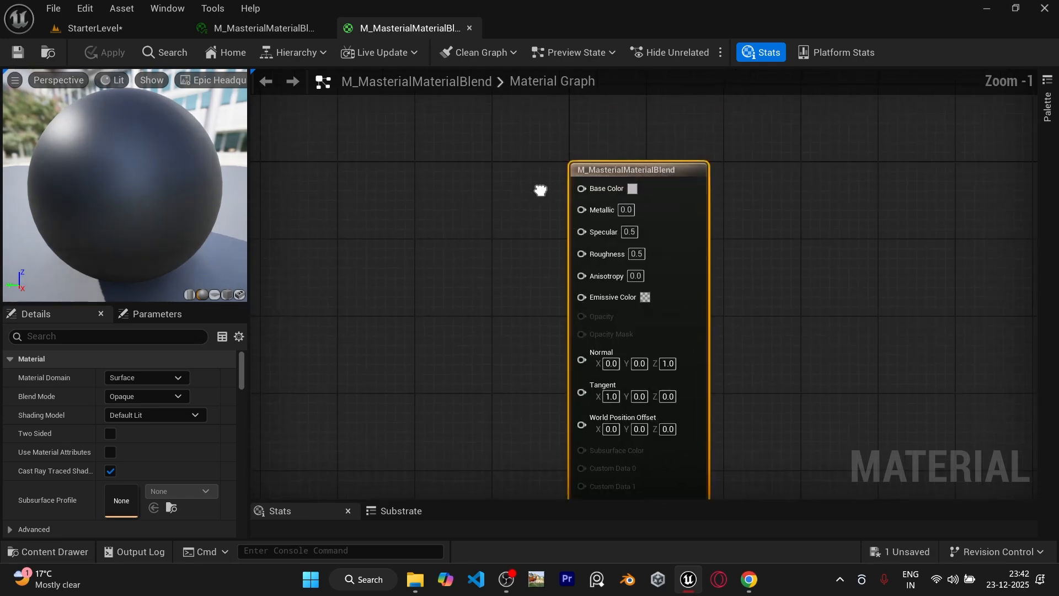
drag(530, 137, 740, 279)
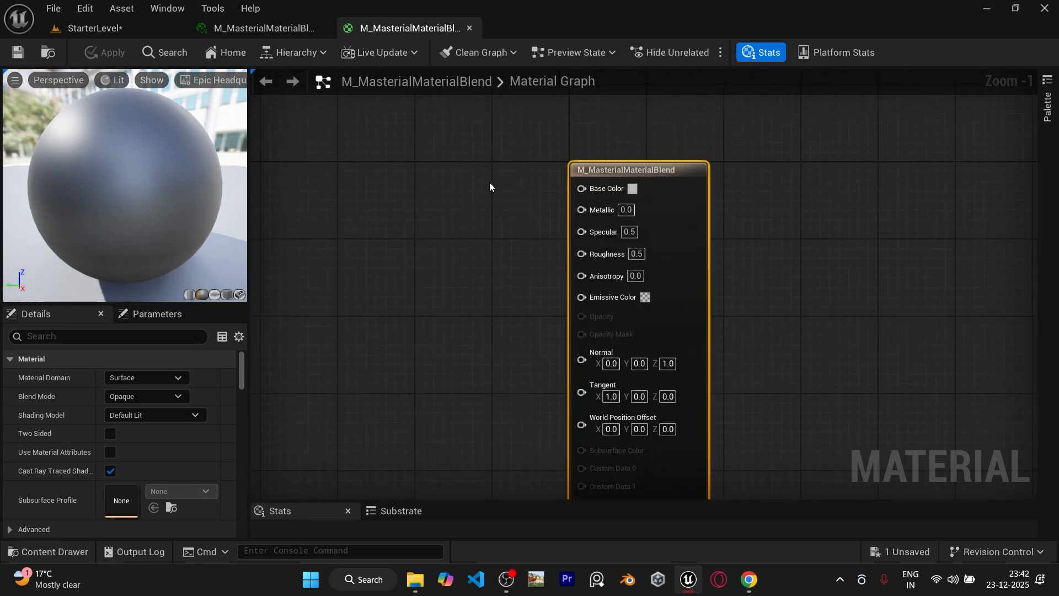
right_drag(486, 187, 526, 182)
scroll(486, 222, down, 1)
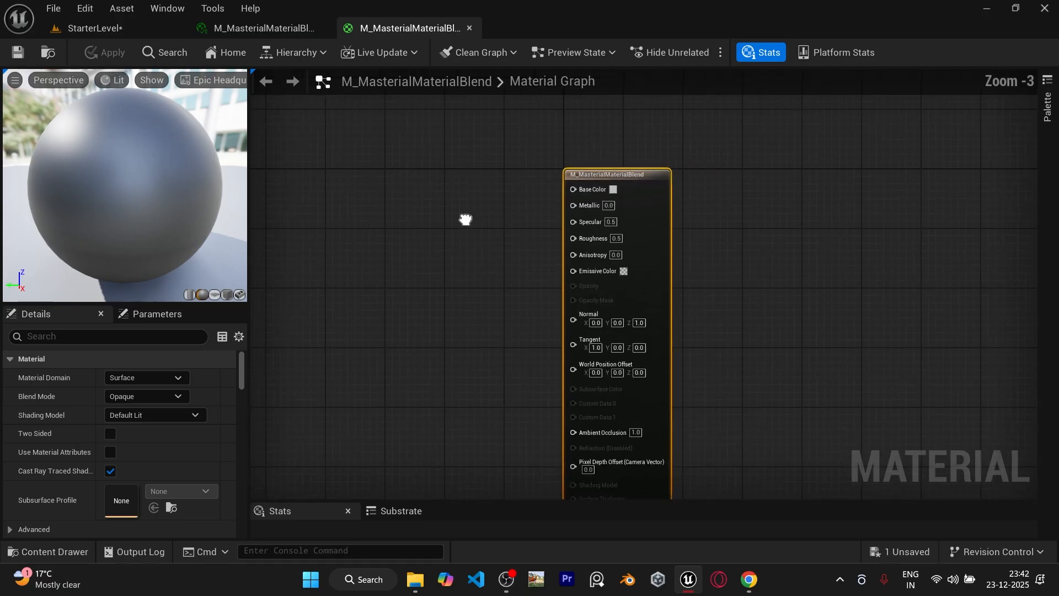
- Add the T_Brick_Clay_Old_D texture to the material graph and connect its RGB output to Base Color
key(ctrl+space)
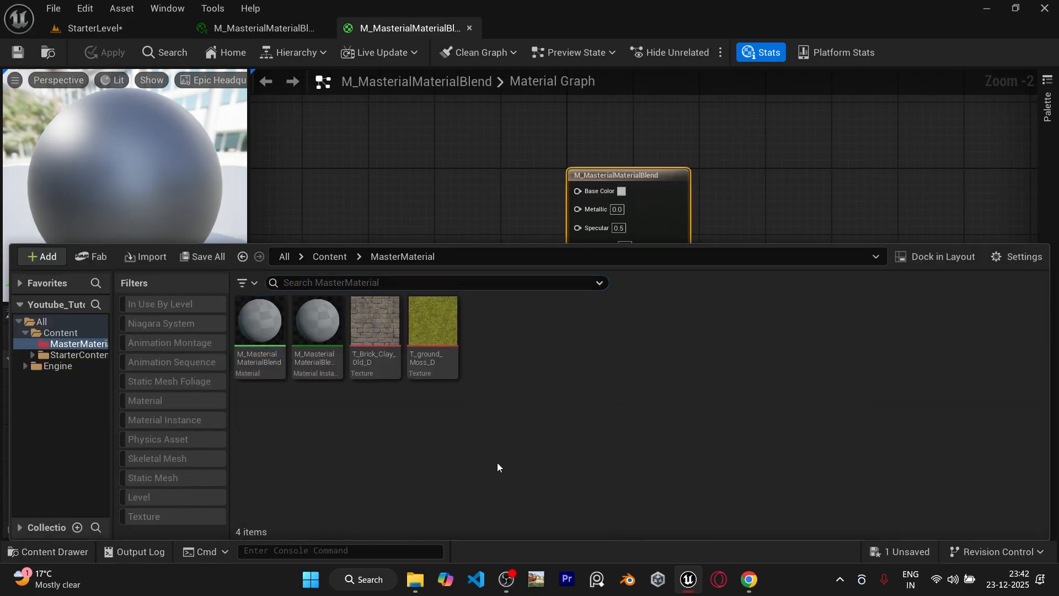
click(374, 341)
drag(374, 341, 576, 190)
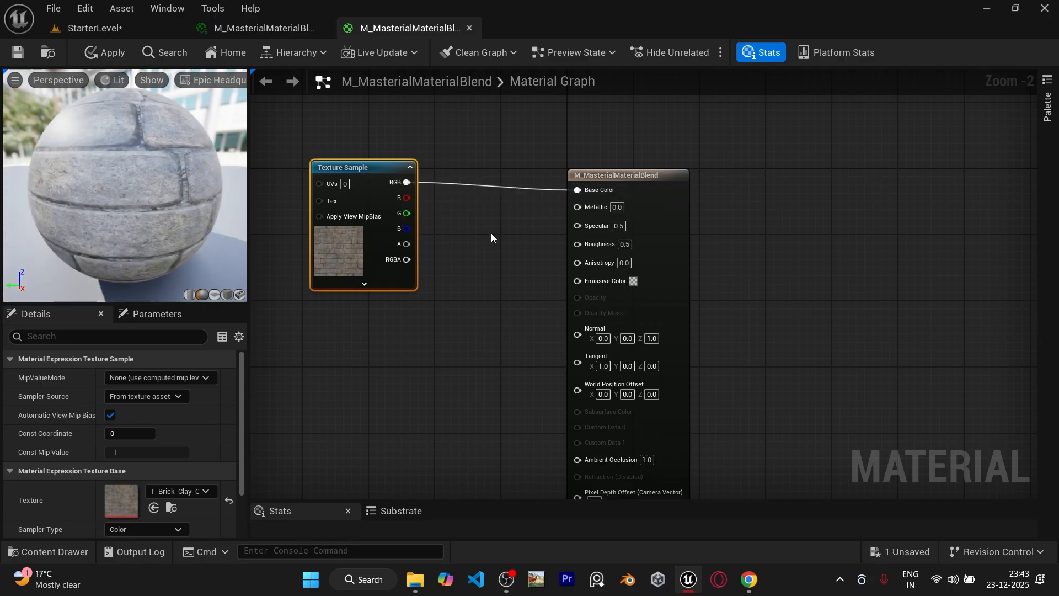
click(491, 233)
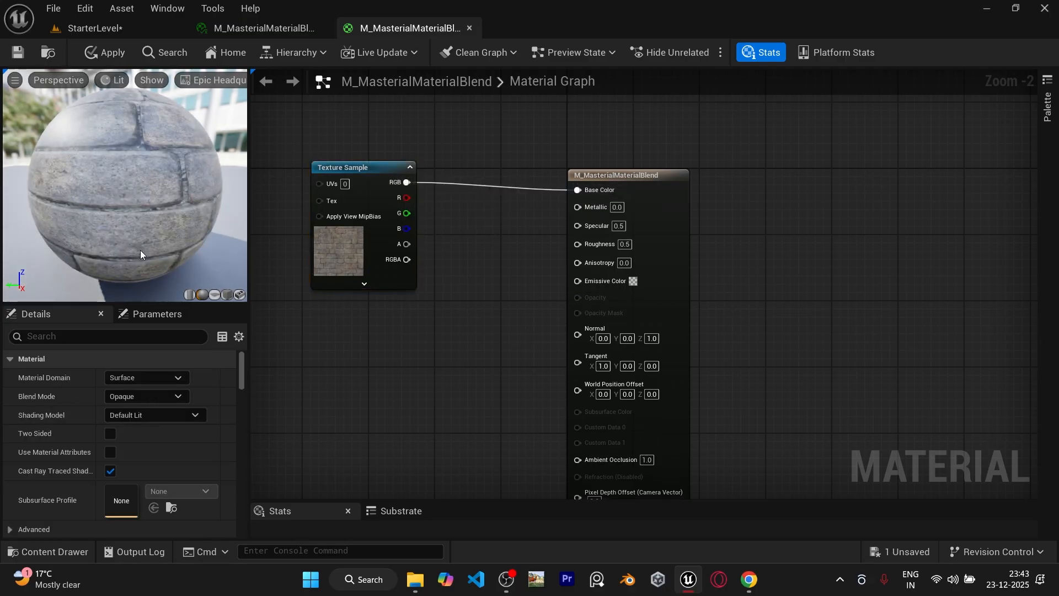
- Switch the material preview to a plane and straighten the link between the texture sample and the material output node
click(214, 294)
scroll(101, 160, up, 3)
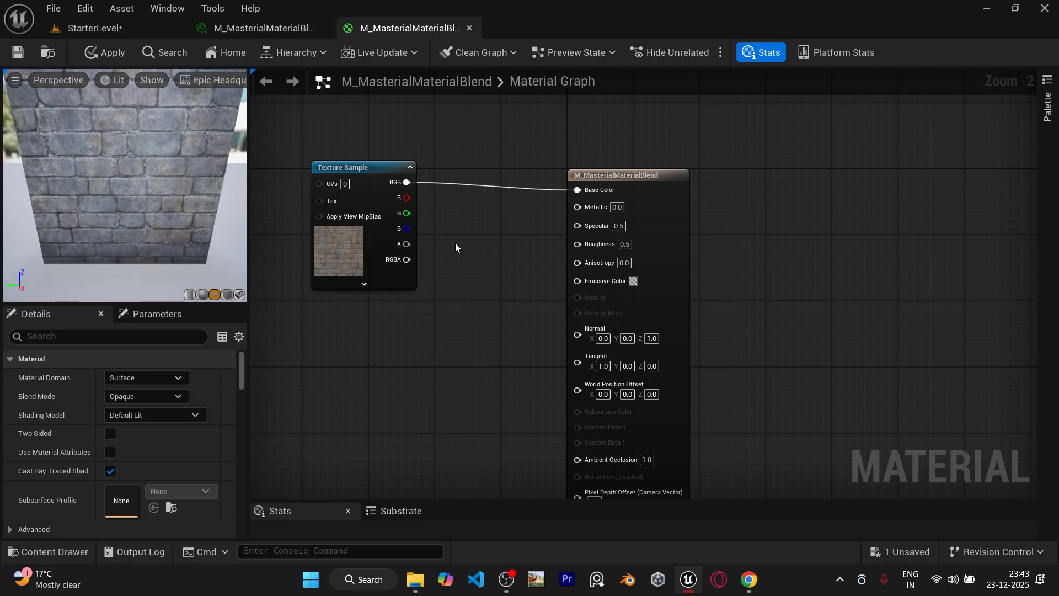
scroll(455, 243, down, 1)
drag(374, 149, 603, 207)
key(q)
click(530, 260)
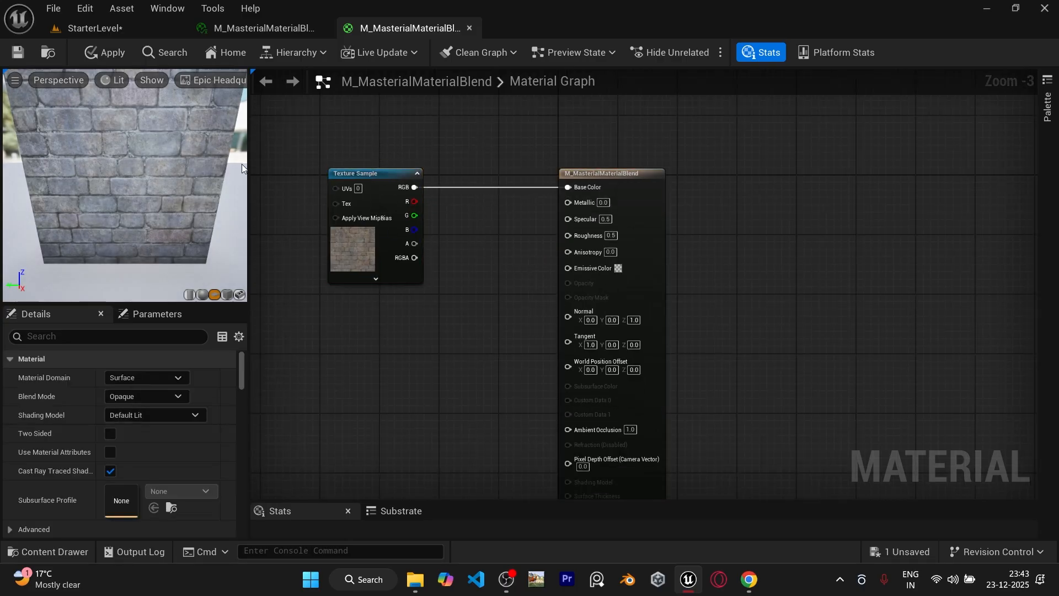
- Create a TextureCoordinate node connected to the texture sample's UVs input and place it clear of the texture sample
right_drag(311, 186, 556, 213)
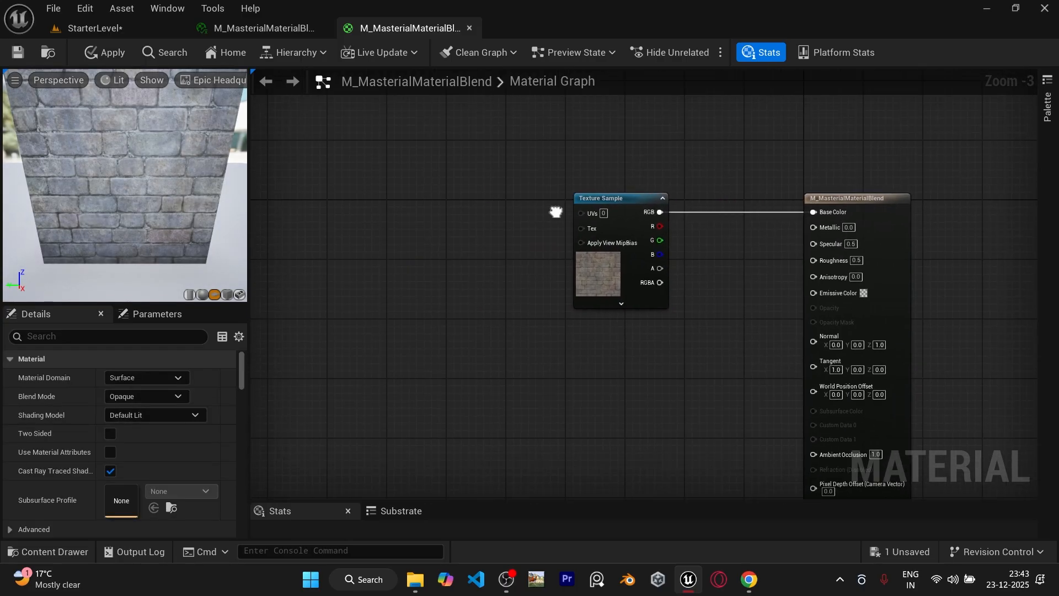
scroll(499, 217, up, 1)
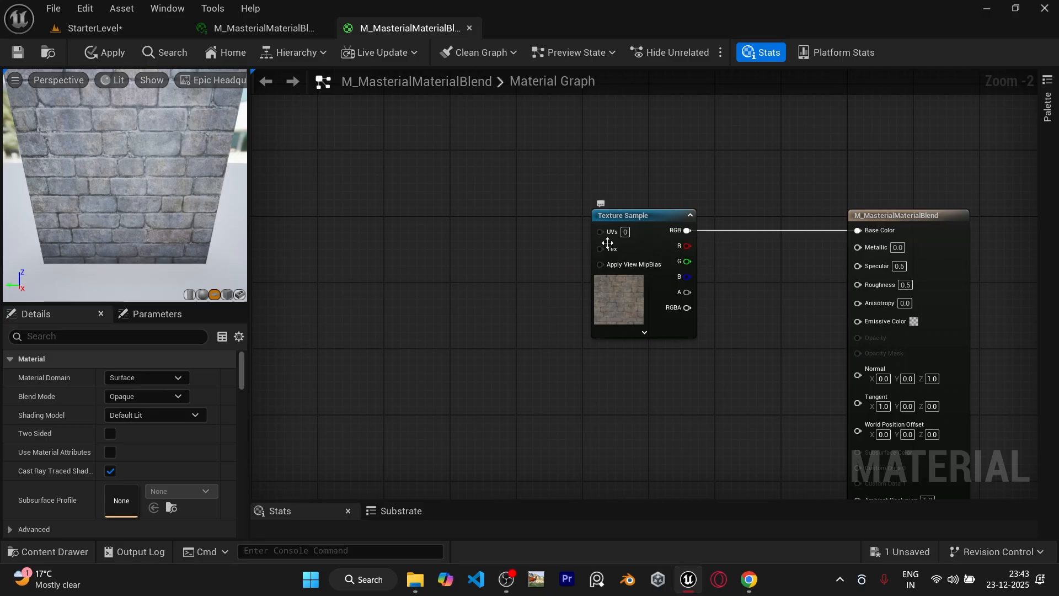
drag(599, 232, 529, 272)
text(te)
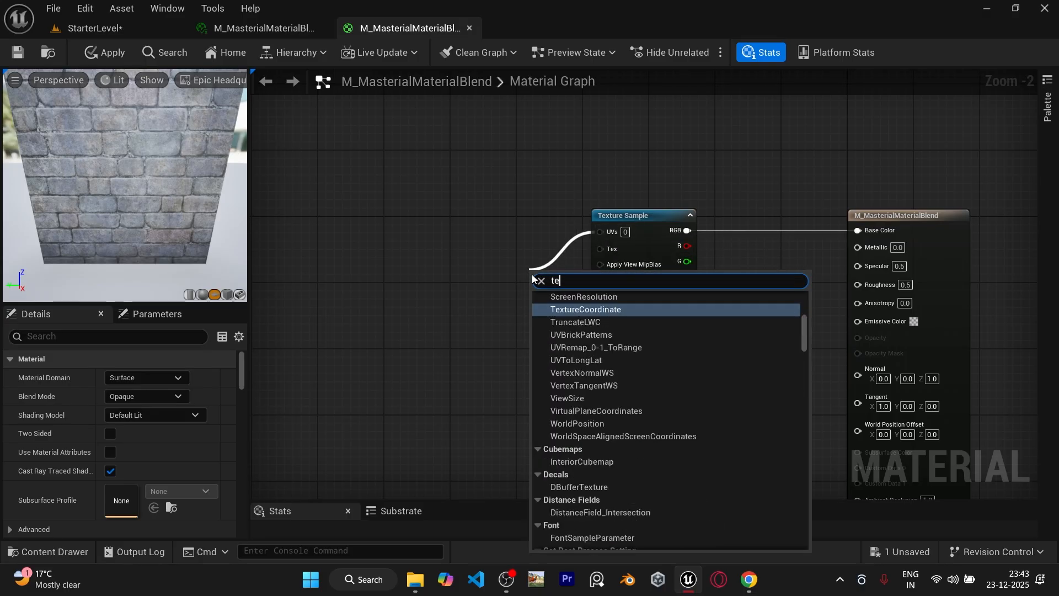
text(xture coor)
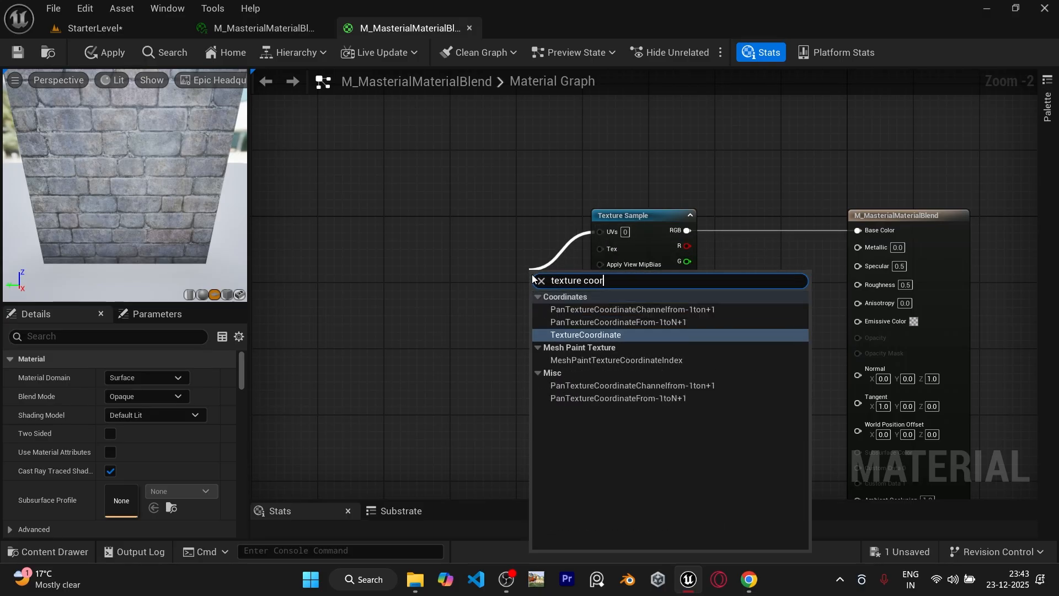
text(dinate)
key(Return)
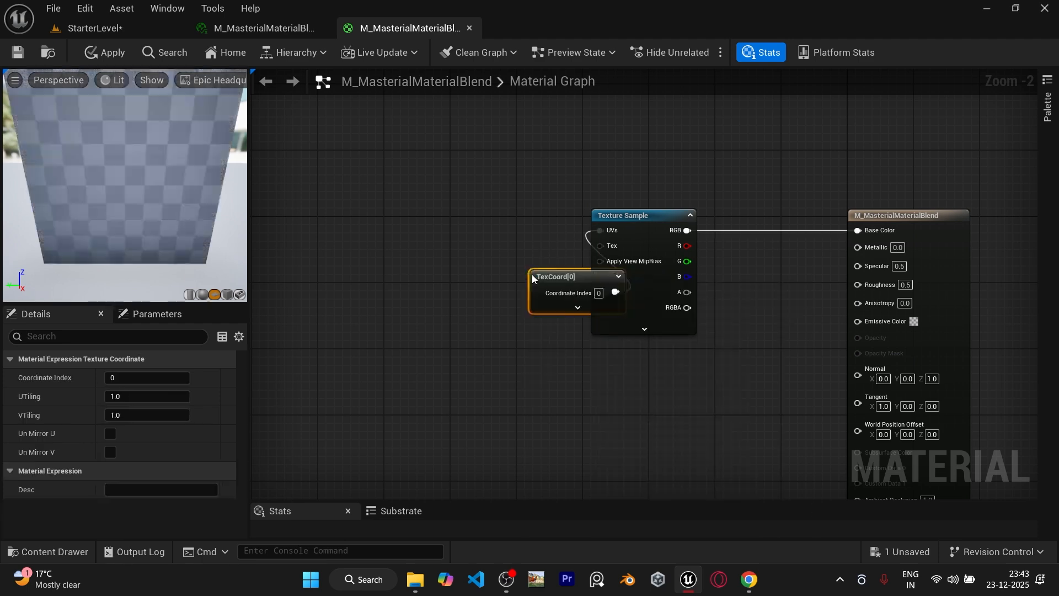
drag(557, 275, 432, 233)
- Straighten the connections between the TexCoord, texture sample and material output nodes
drag(459, 196, 624, 275)
key(q)
click(583, 383)
click(888, 217)
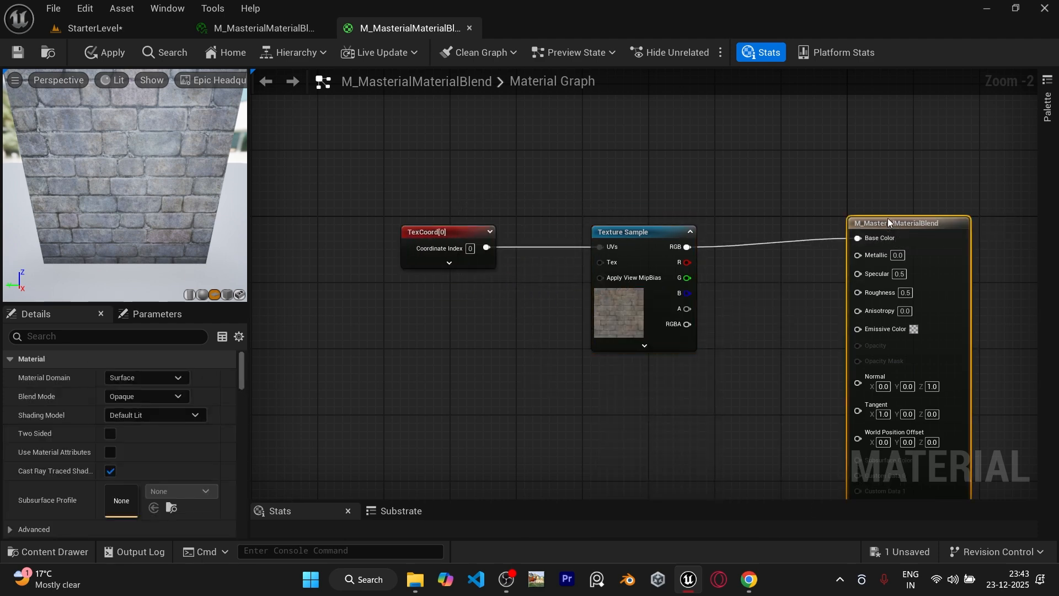
scroll(708, 233, up, 2)
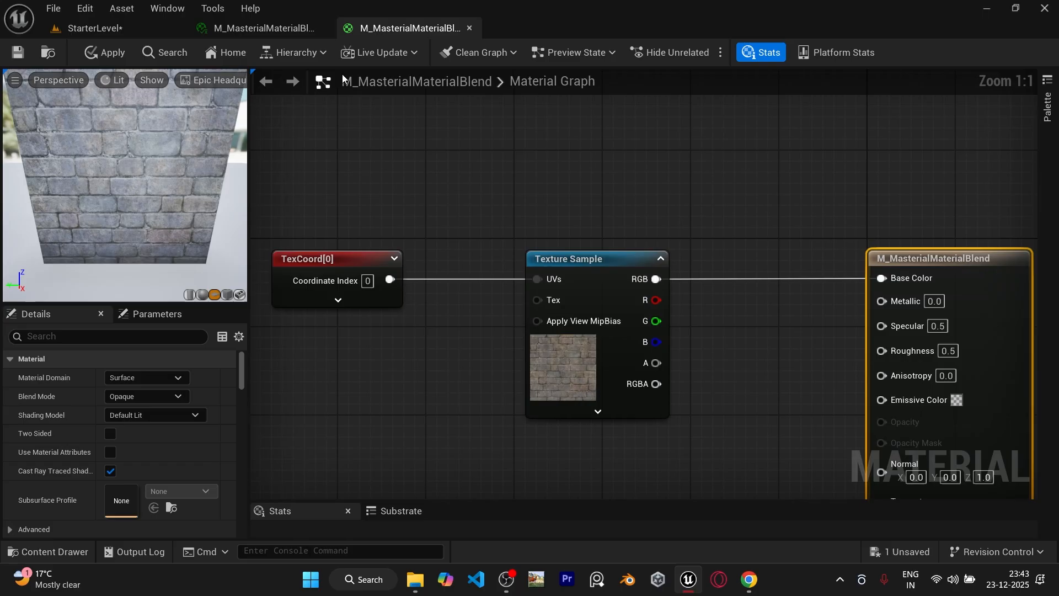
- Convert the brick texture sample to a parameter named T_Color_Base and straighten its connections
click(654, 261)
right_drag(580, 235, 541, 213)
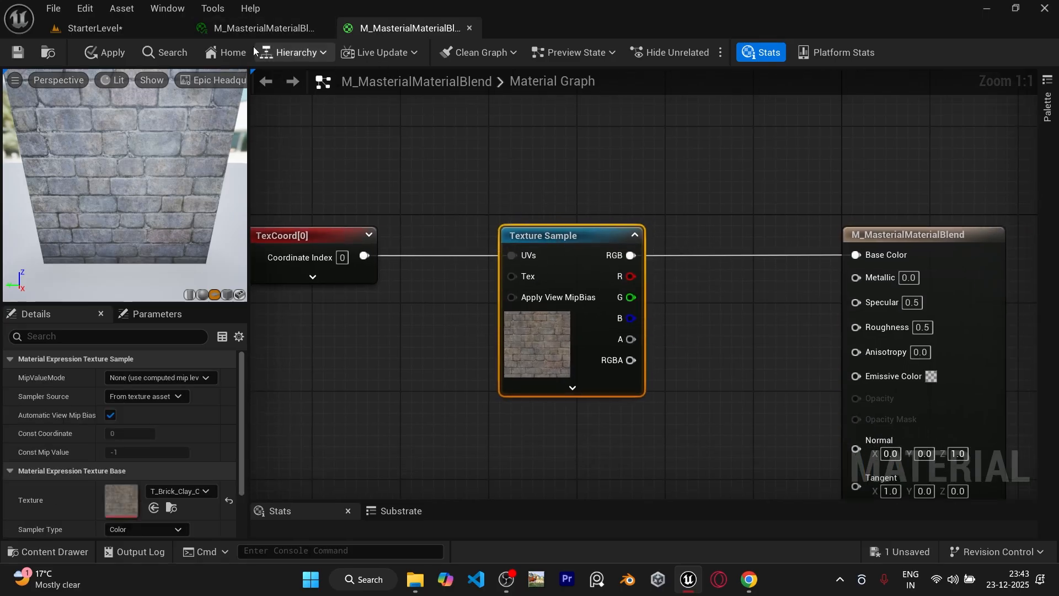
click(248, 29)
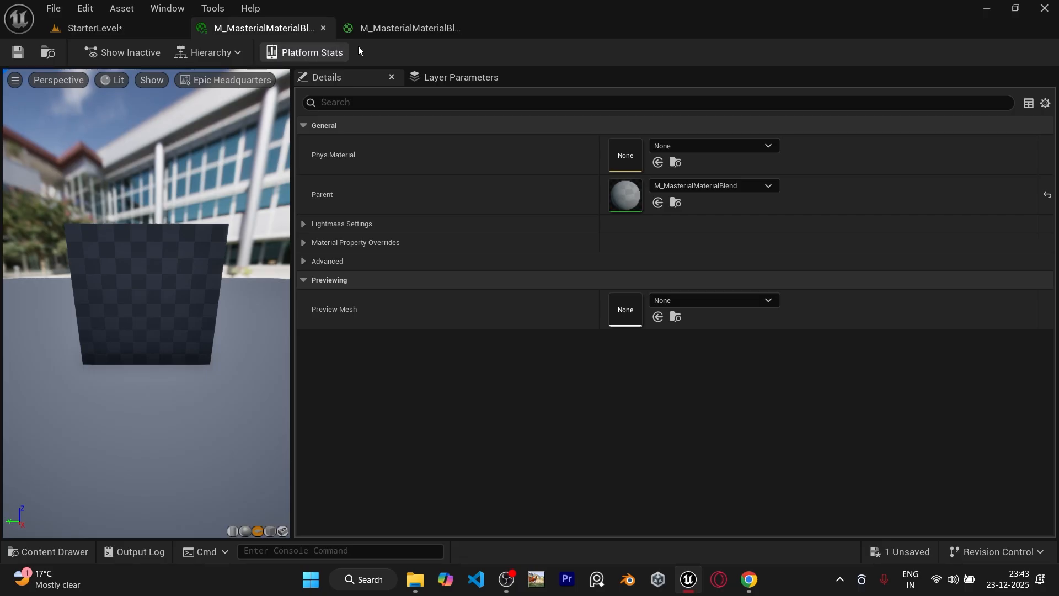
click(415, 28)
right_drag(593, 243, 555, 200)
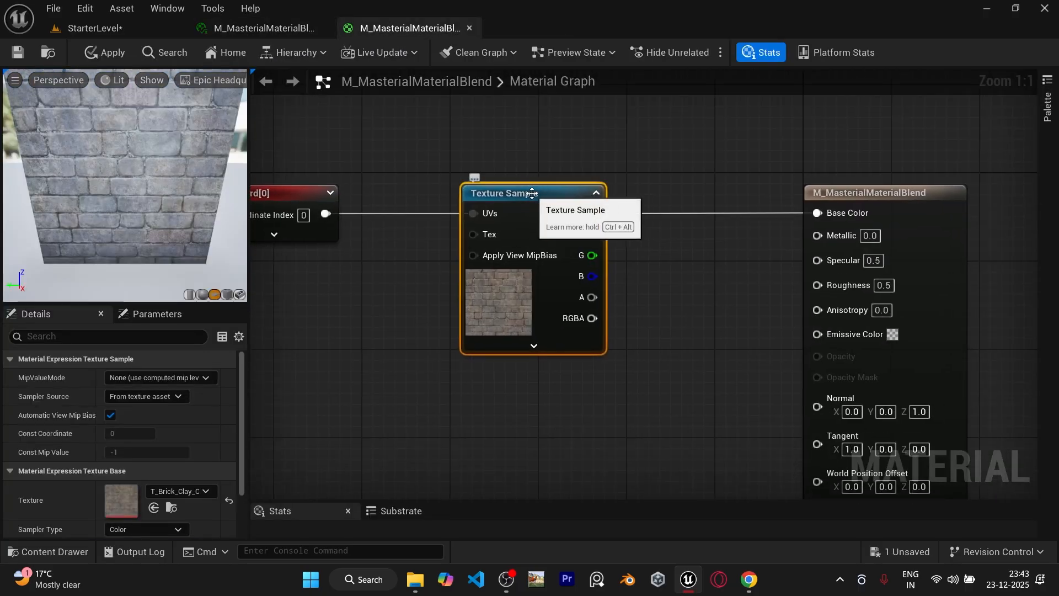
right_click(555, 200)
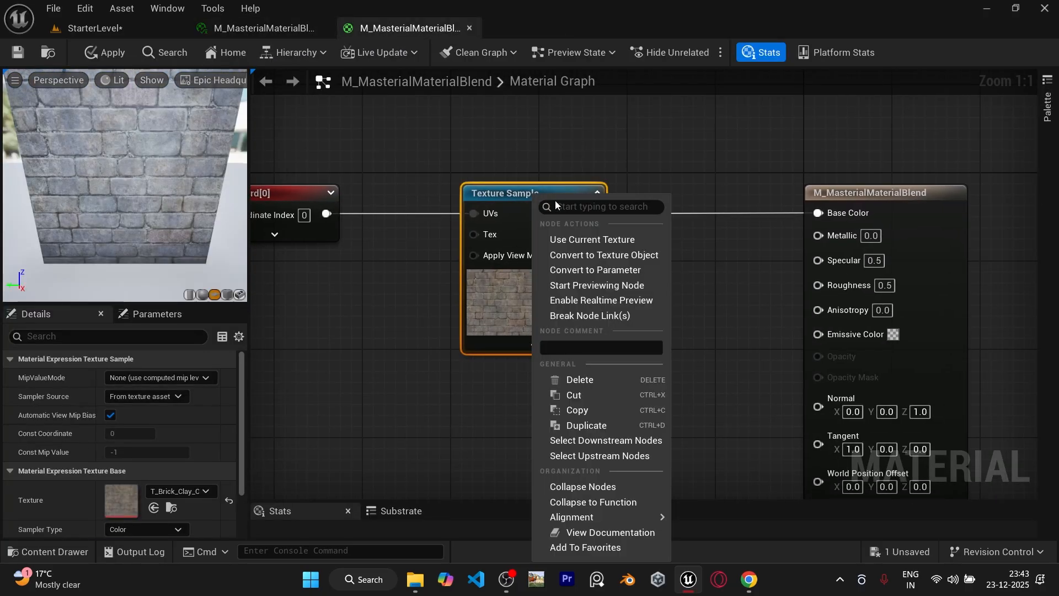
click(605, 269)
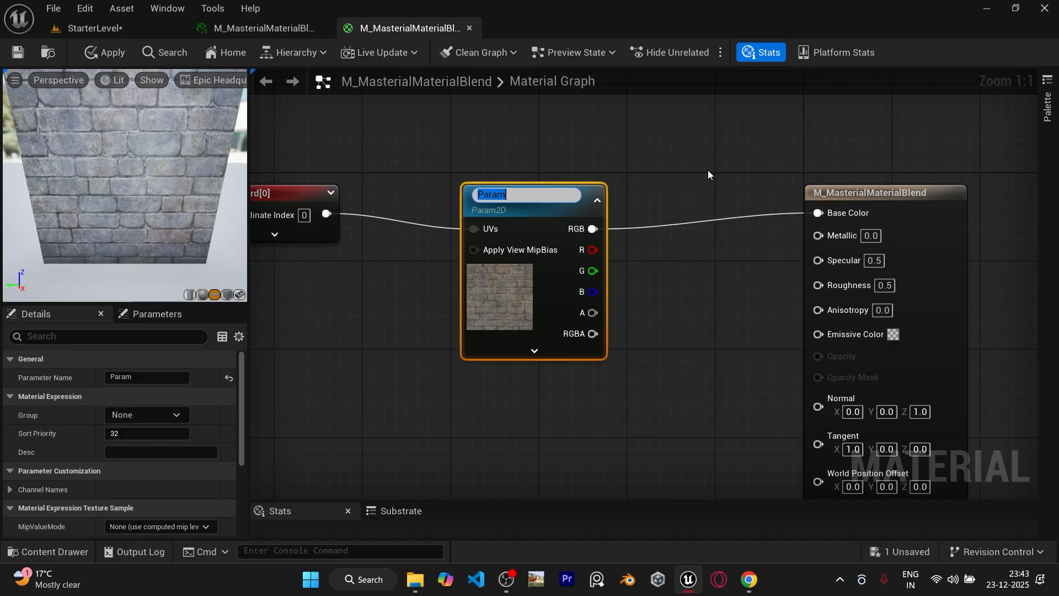
text(T)
text(_Color_Base)
key(Return)
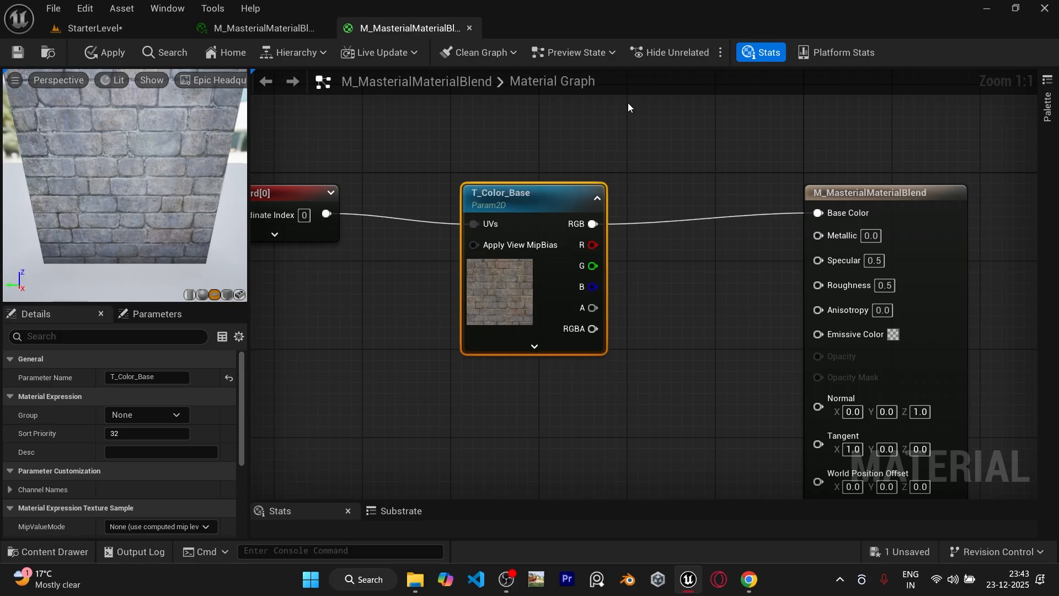
key(q)
click(707, 188)
- Expand the TexCoord node to show its tiling options and move it farther from the T_Color_Base node
right_drag(707, 187, 952, 198)
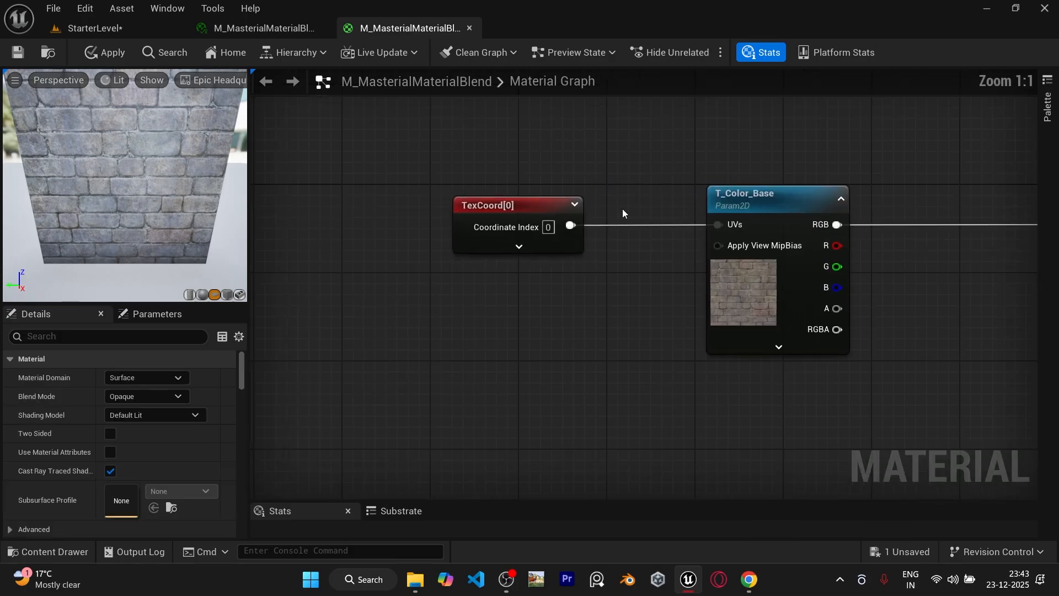
right_drag(607, 212, 600, 274)
click(514, 259)
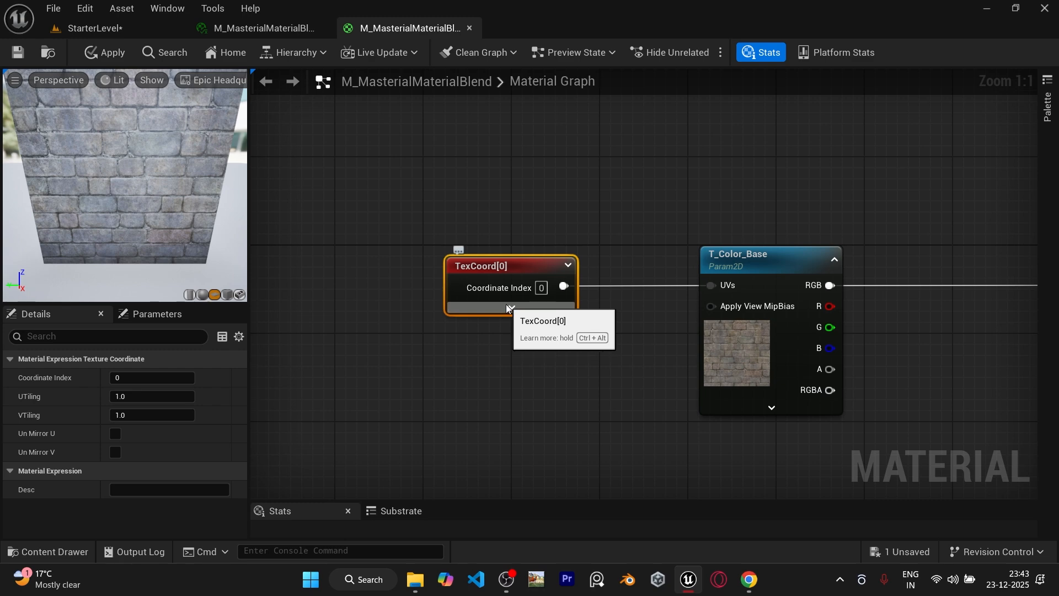
click(512, 307)
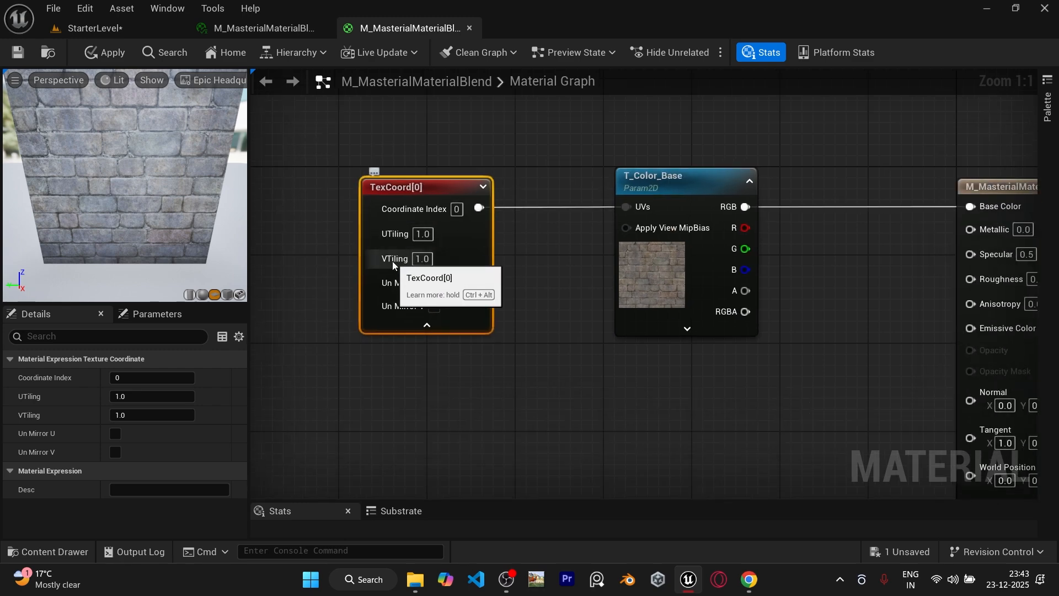
drag(433, 189, 359, 187)
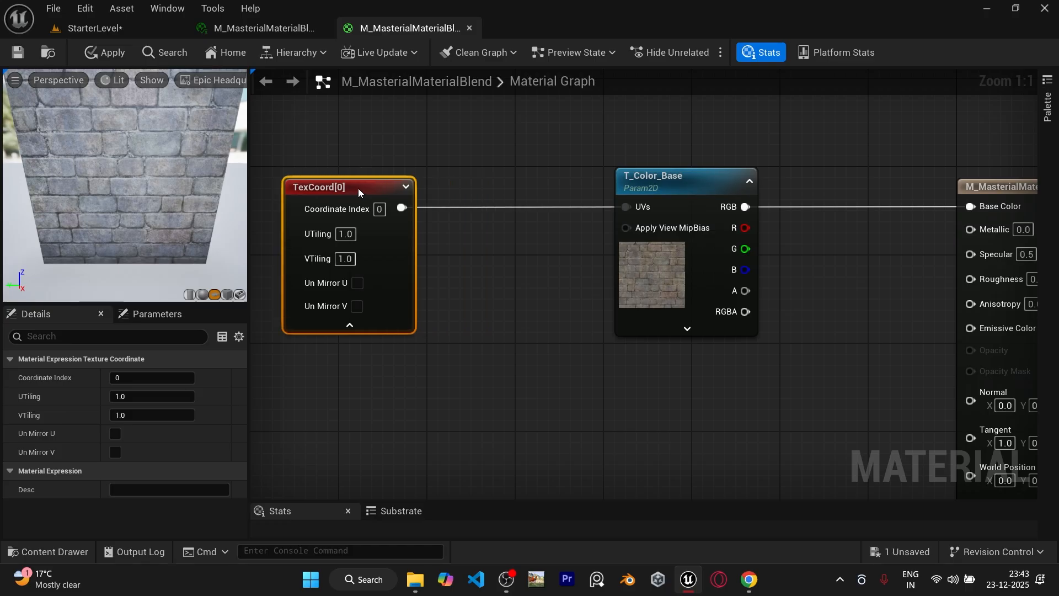
right_drag(358, 188, 440, 202)
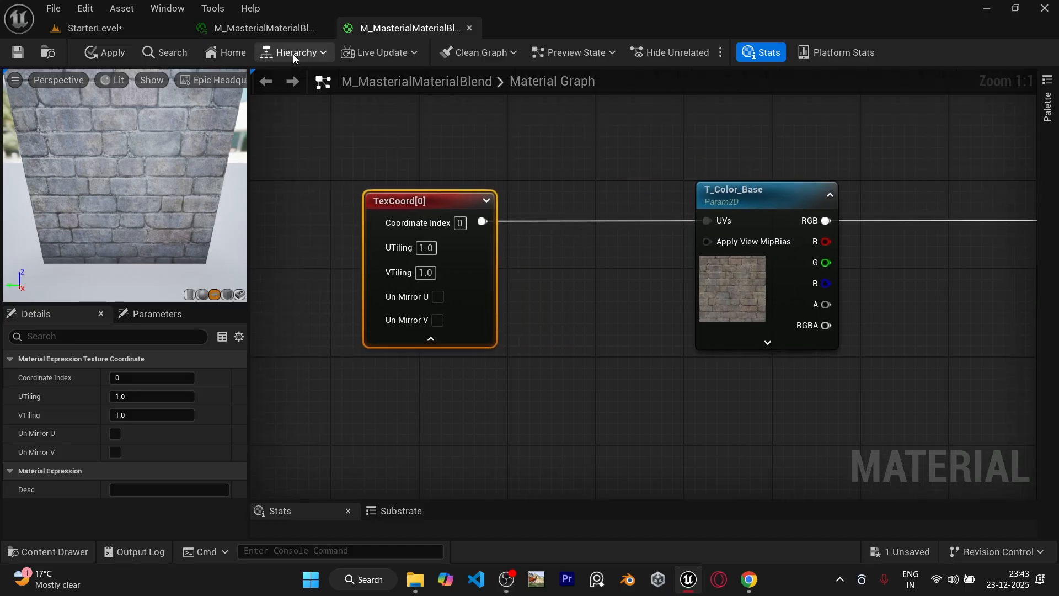
click(281, 30)
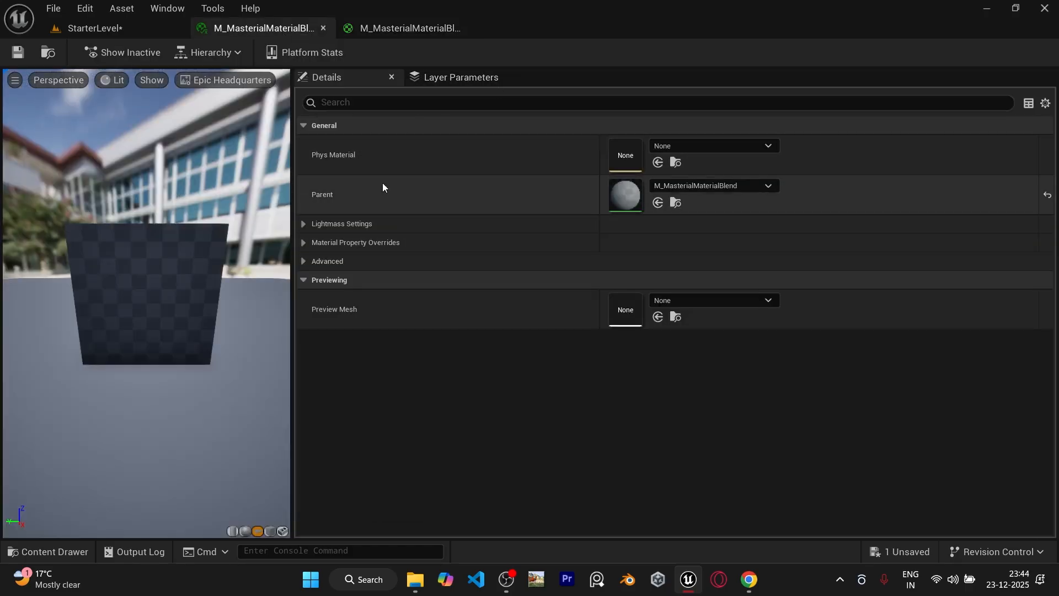
click(411, 29)
- Insert a Multiply node between the TexCoord and T_Color_Base nodes, feeding TexCoord into input A and the result into UVs
right_drag(538, 290, 490, 304)
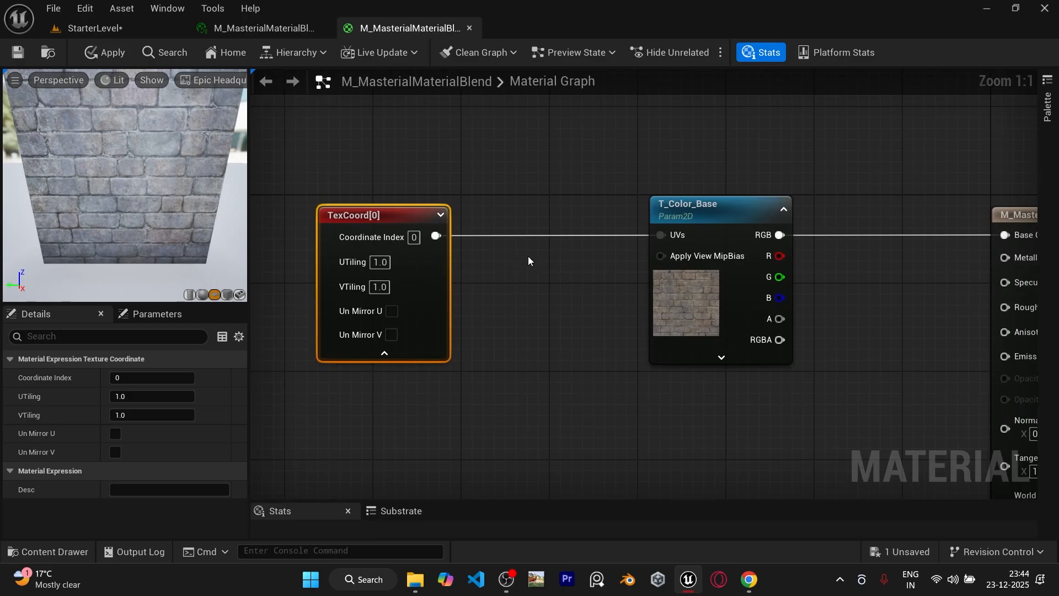
click(529, 251)
drag(564, 264, 555, 223)
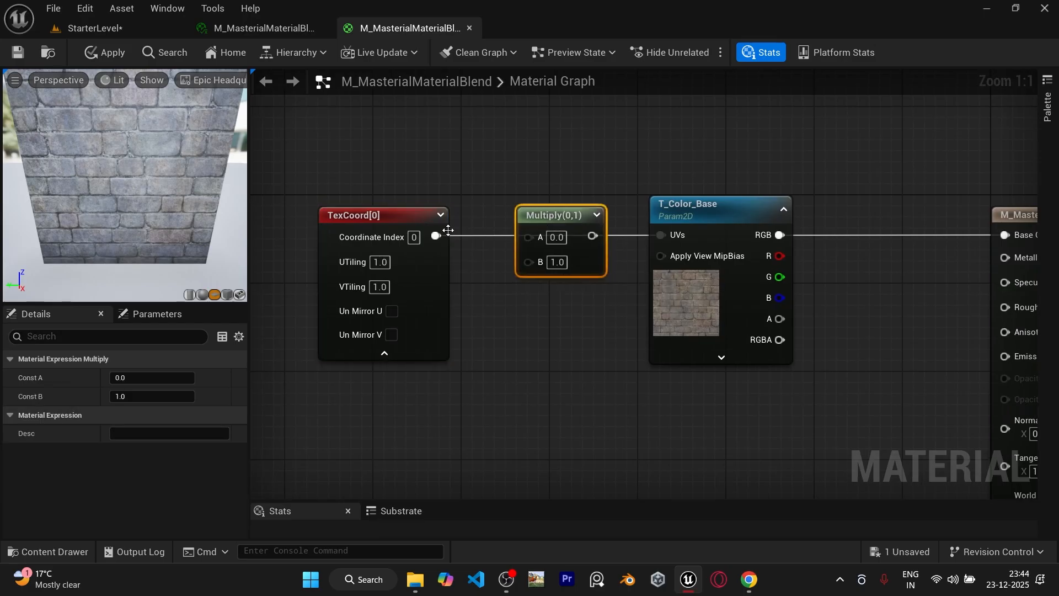
drag(437, 236, 564, 223)
right_drag(521, 328, 639, 274)
right_drag(560, 335, 591, 330)
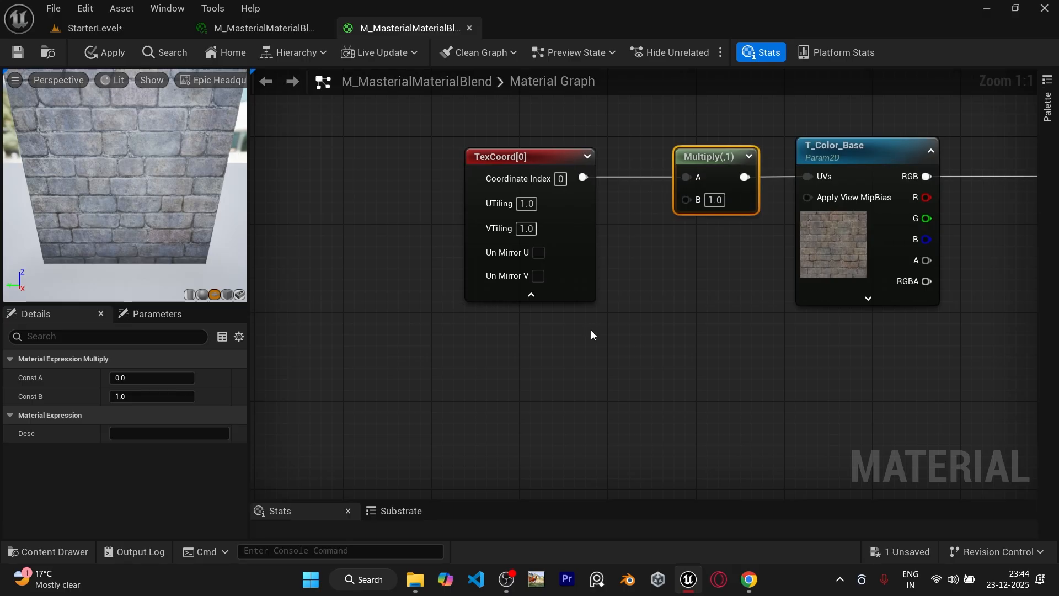
right_drag(519, 352, 540, 355)
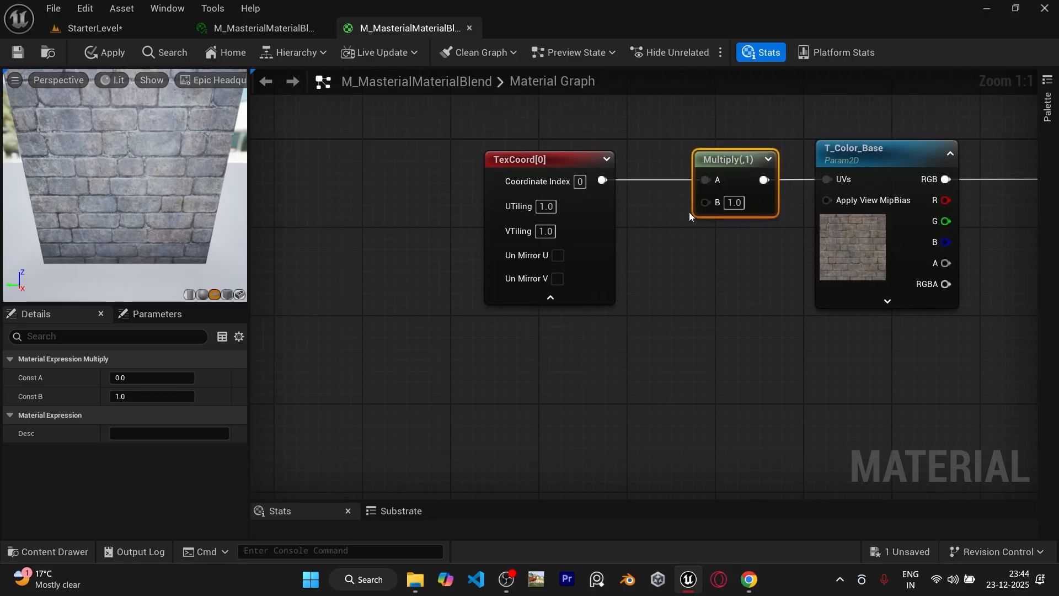
- Add an AppendVector node feeding the Multiply node's B input and place it below the TexCoord node
drag(705, 203, 635, 322)
text(app)
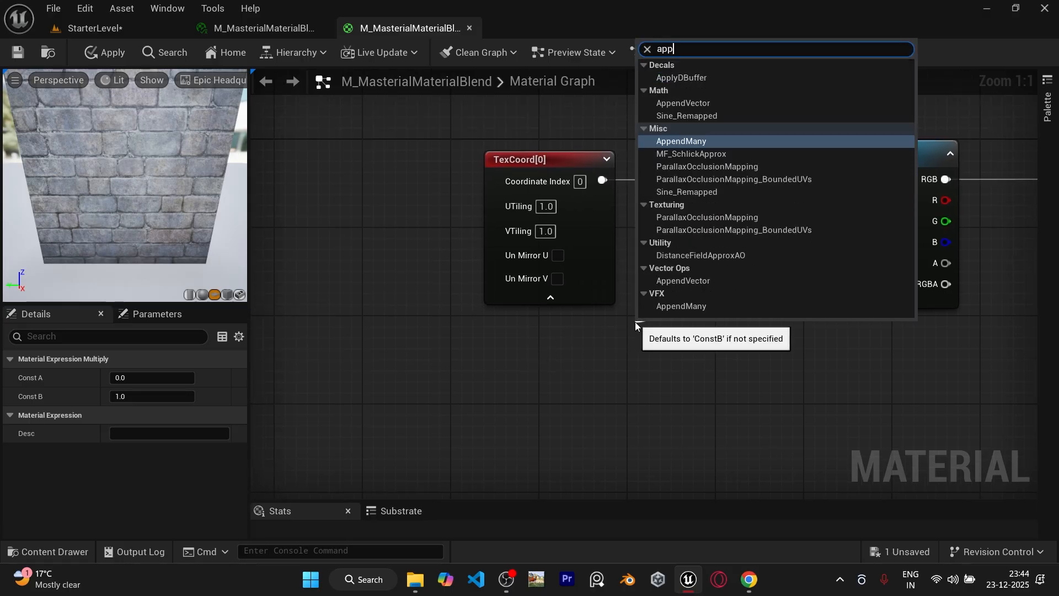
text(end)
click(708, 83)
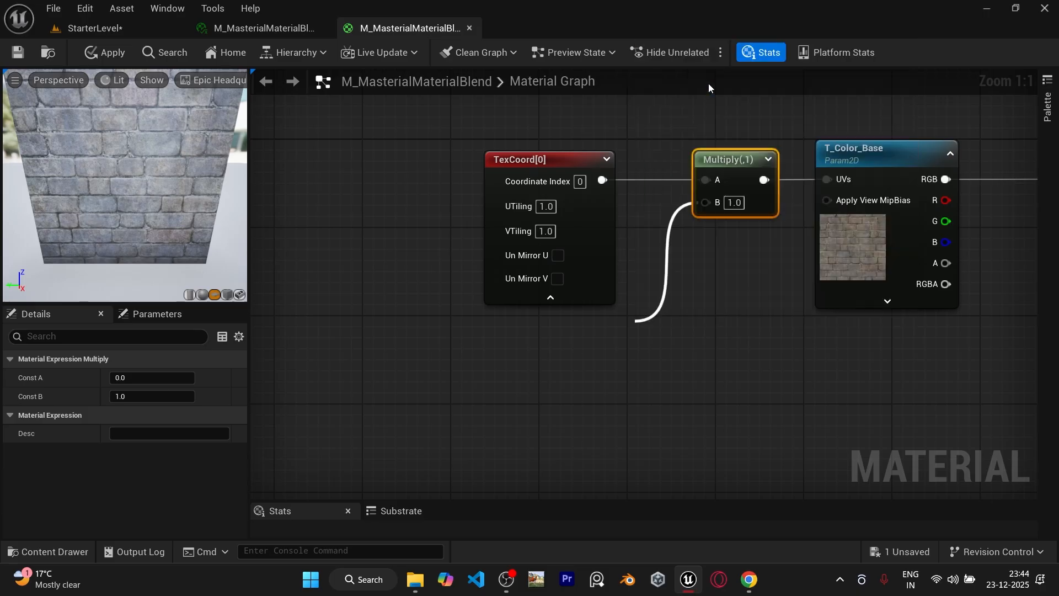
drag(673, 337, 585, 342)
- Create a constant beside the Append node and convert it to a parameter named UTiling_Base with default value 1
right_drag(650, 359, 499, 362)
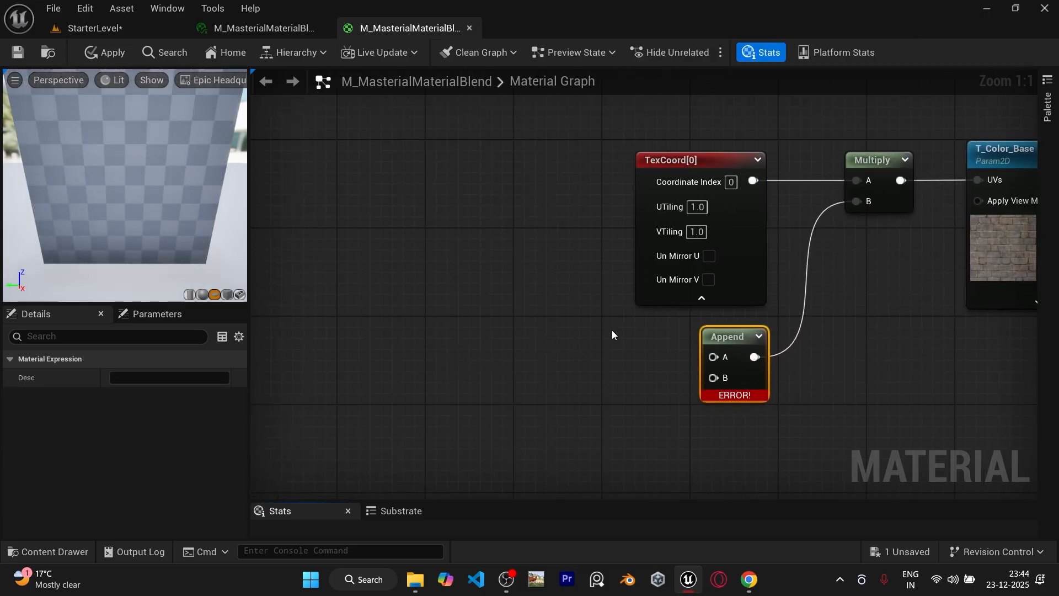
click(584, 341)
drag(611, 345, 580, 338)
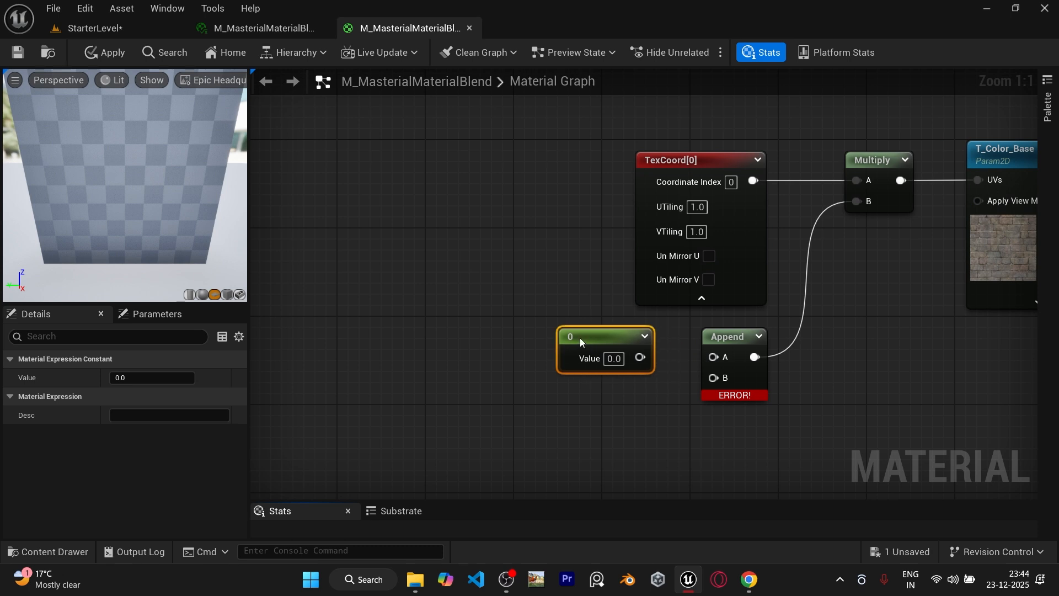
right_click(591, 339)
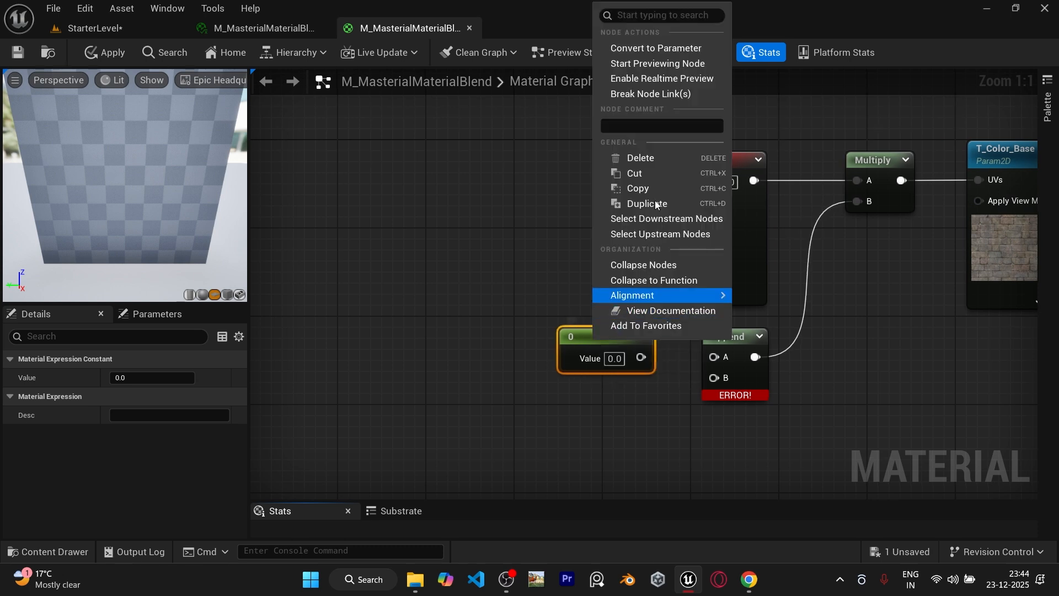
click(661, 52)
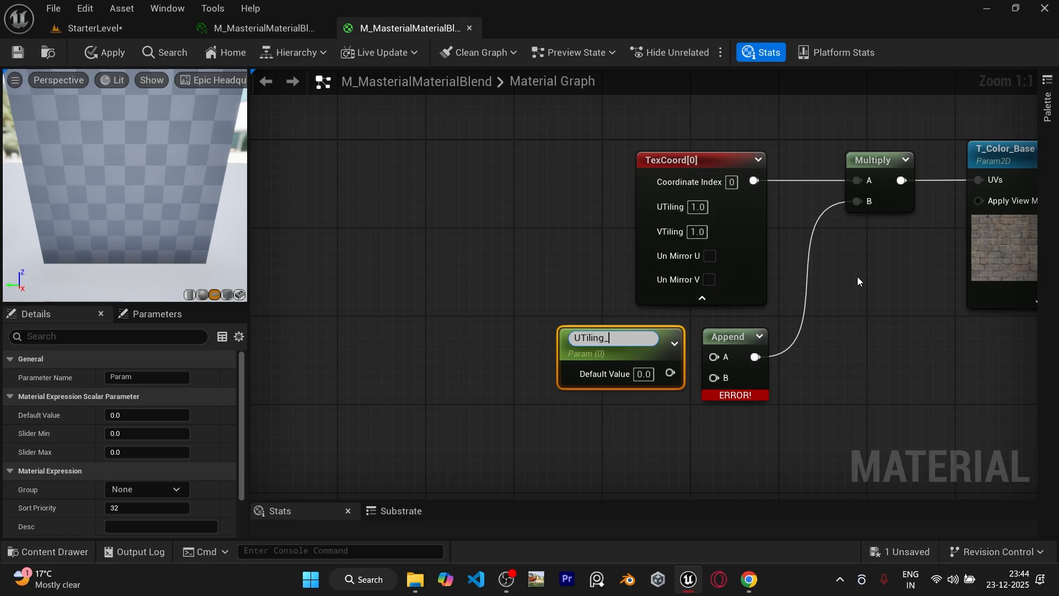
text(UTiling_Base)
key(Return)
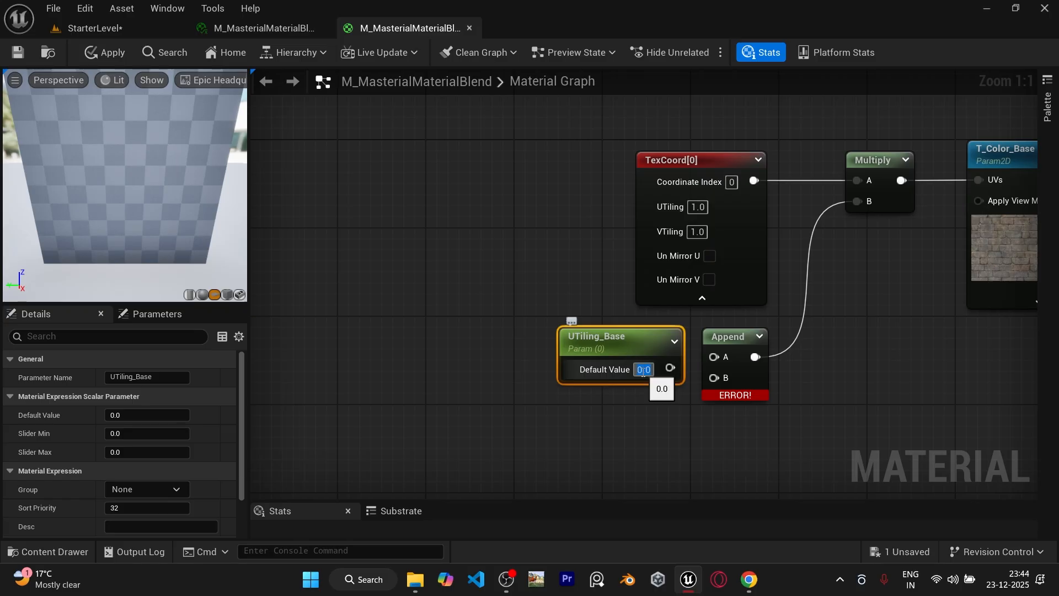
text(1)
click(654, 424)
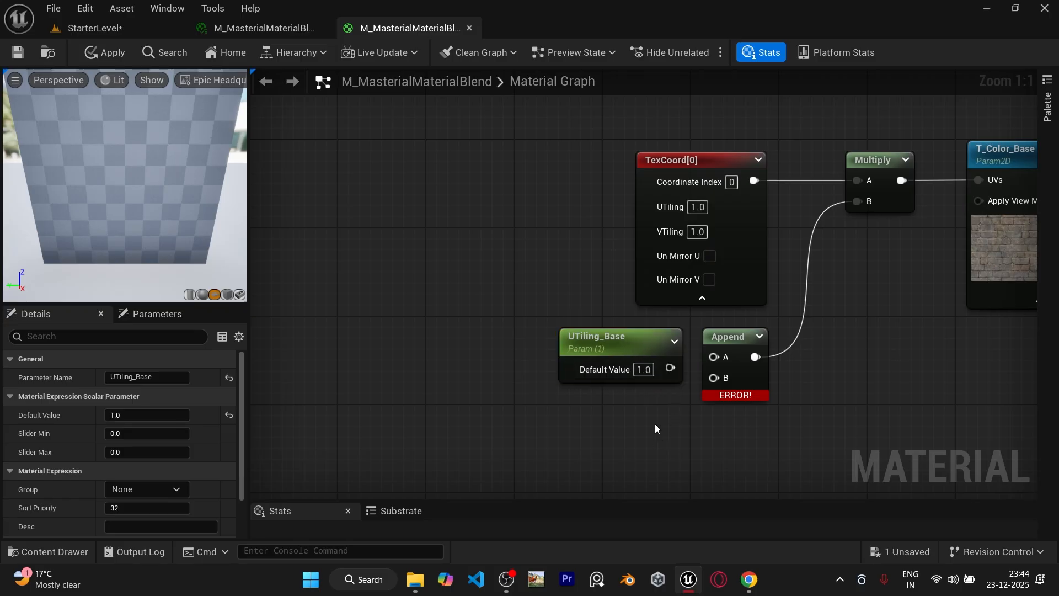
- Duplicate the UTiling_Base parameter, place the copy directly below it and rename the copy VTiling_Base
click(609, 351)
key(ctrl+c)
key(ctrl+v)
drag(613, 393, 594, 401)
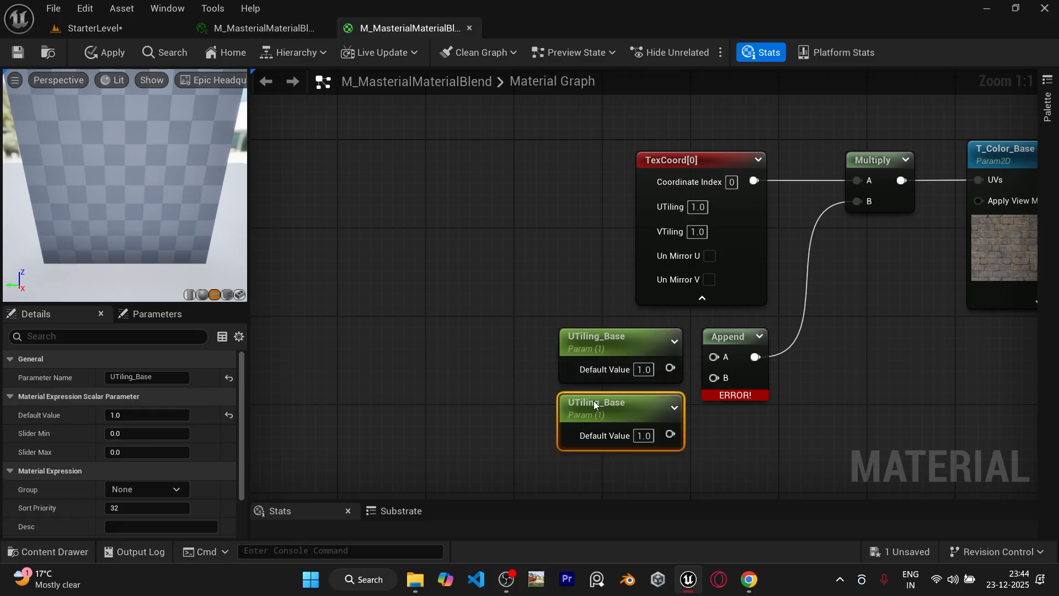
double_click(588, 402)
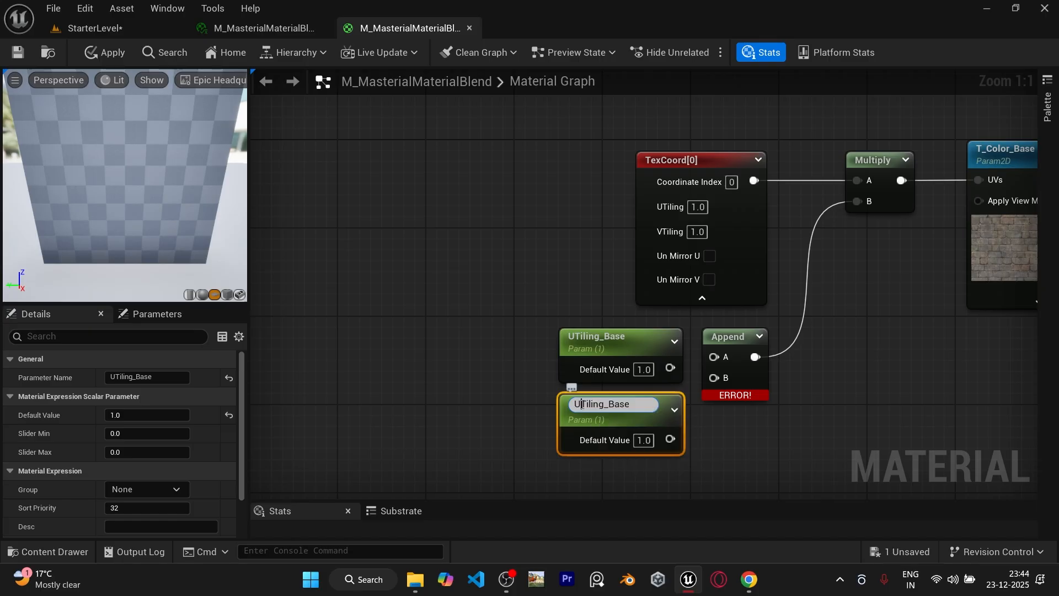
text(V)
key(Return)
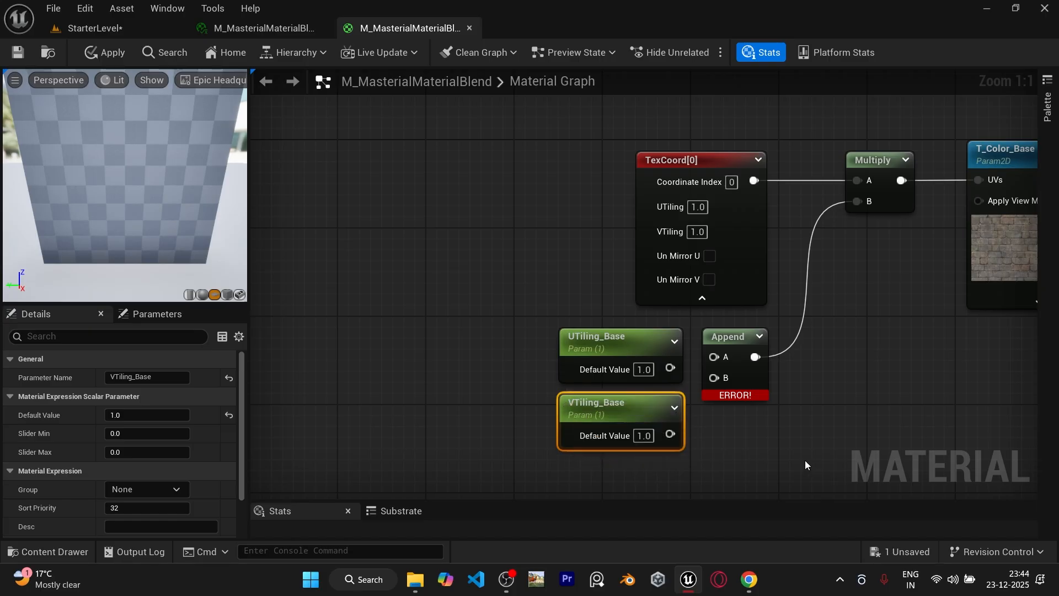
click(805, 460)
- Connect UTiling_Base to the Append node's A input and VTiling_Base to its B input, and apply the material
drag(670, 367, 714, 356)
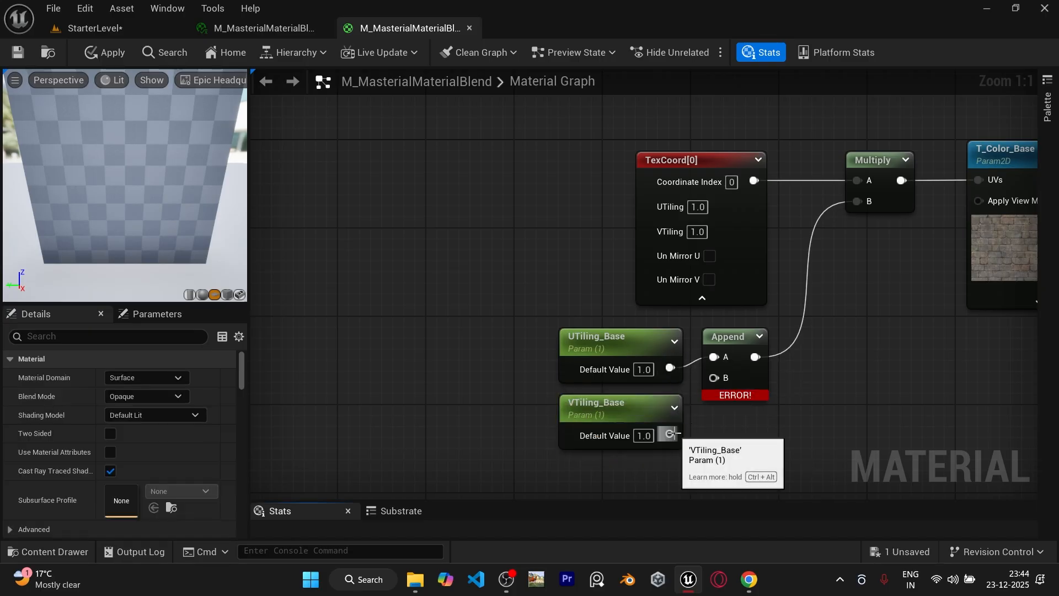
drag(670, 435, 714, 378)
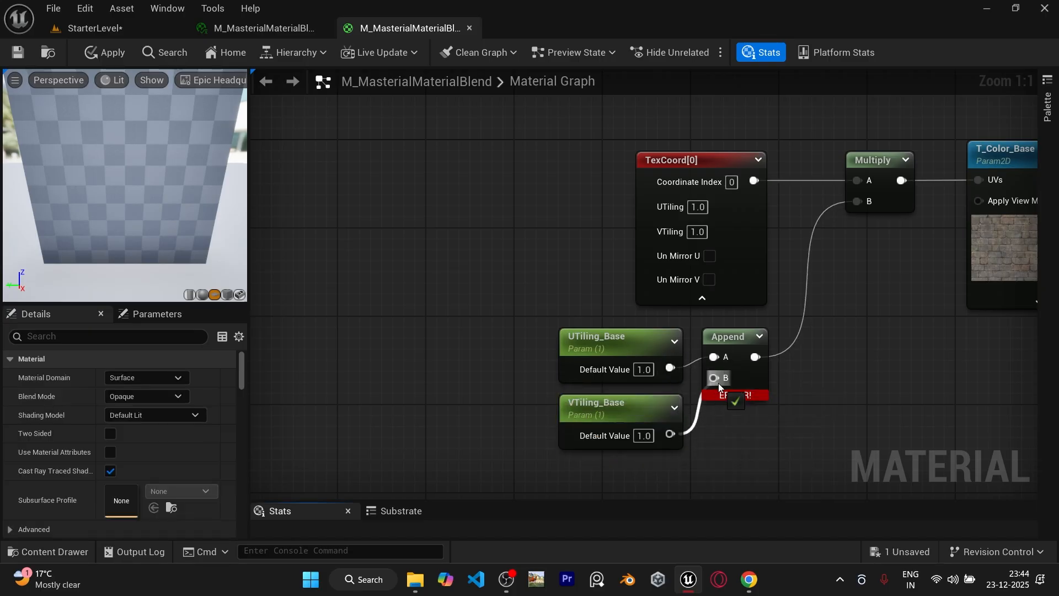
click(123, 53)
- Enable the UTiling_Base and VTiling_Base overrides in the material instance
click(273, 30)
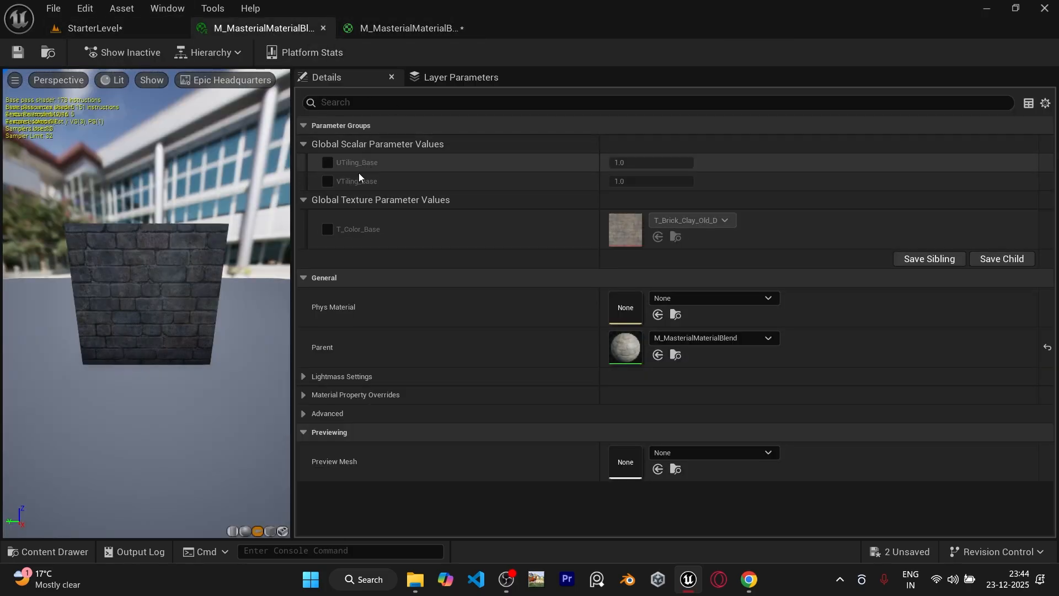
click(328, 163)
click(328, 182)
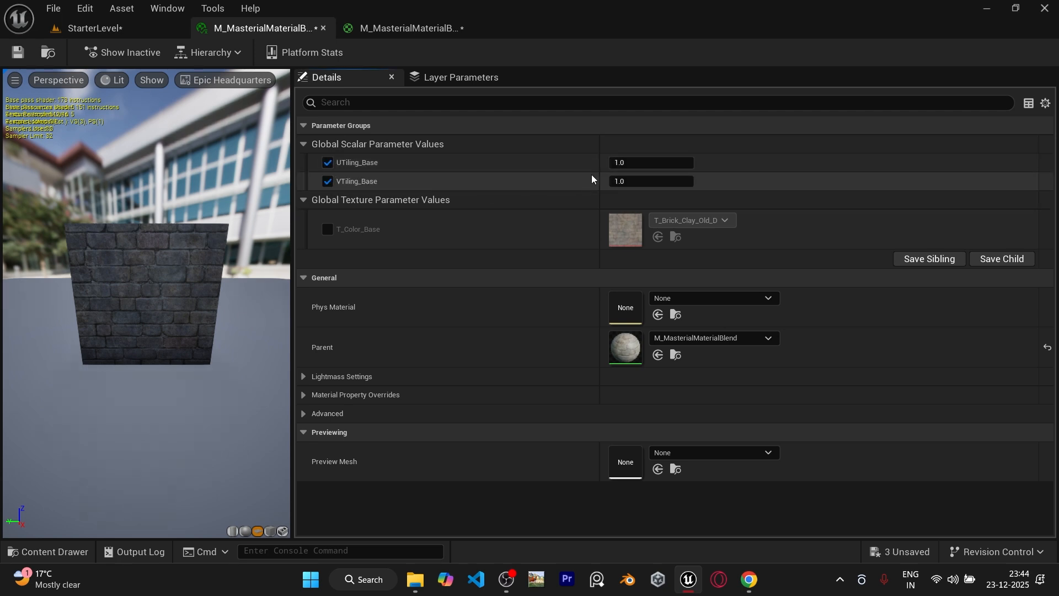
- Set the instance's UTiling_Base to about 2.14, try VTiling_Base at about 0.56 and reset VTiling_Base to its default
scroll(240, 264, up, 4)
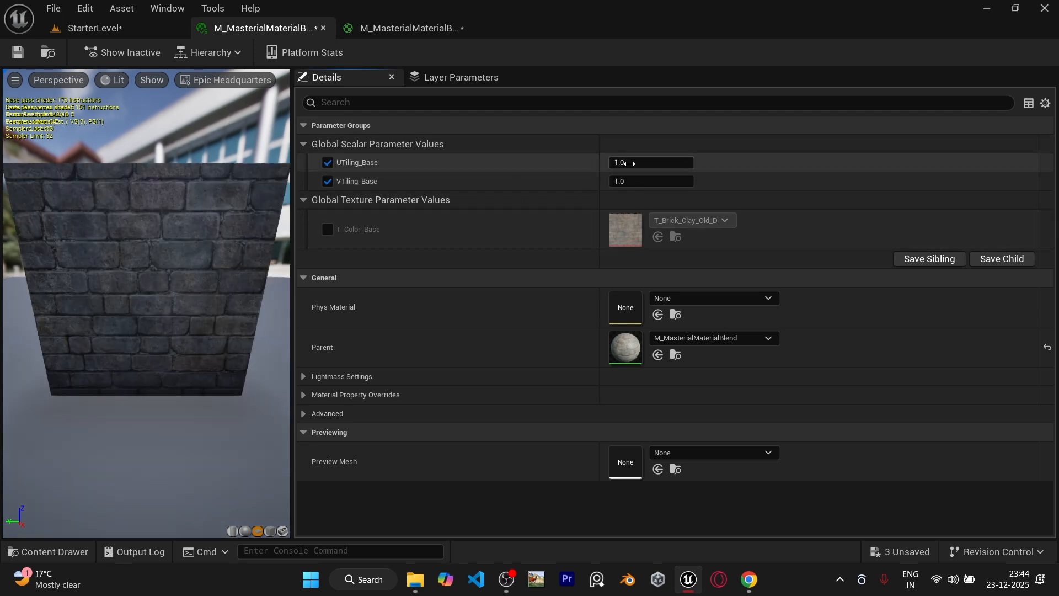
drag(625, 162, 686, 162)
mouse_move(622, 180)
mouse_down()
mouse_move(580, 181)
mouse_move(621, 181)
mouse_up()
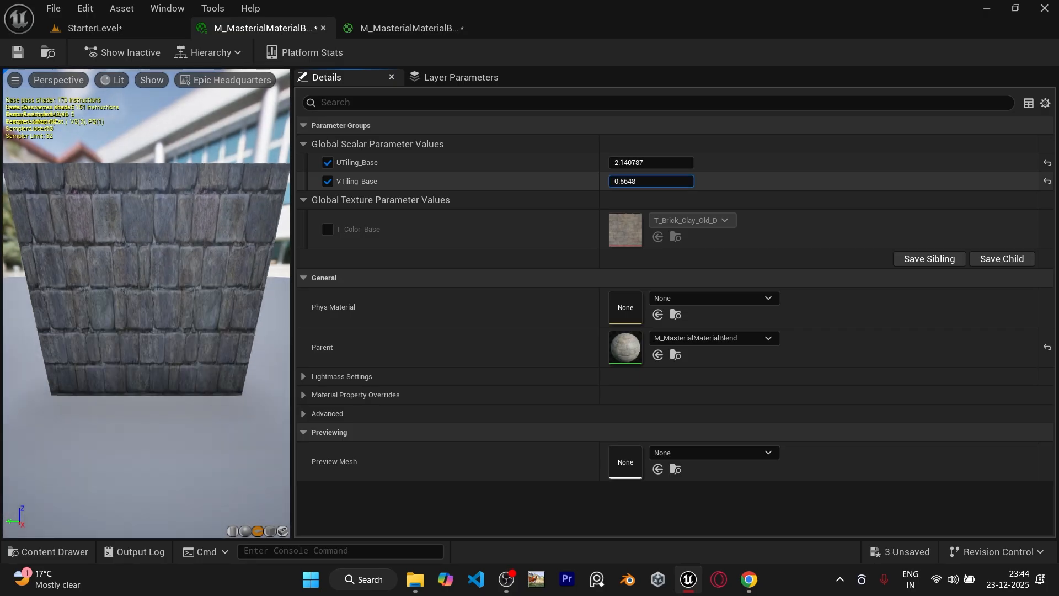
click(1047, 181)
- Move the TexCoord node in the master material graph farther from the Multiply node to make room between them
click(426, 30)
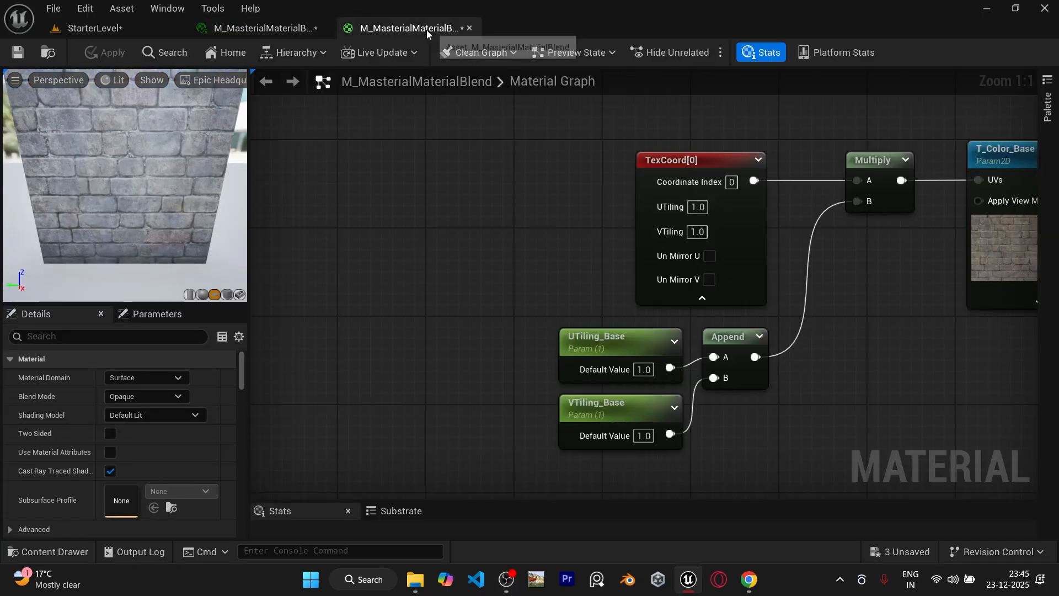
right_drag(528, 230, 602, 223)
scroll(603, 222, down, 2)
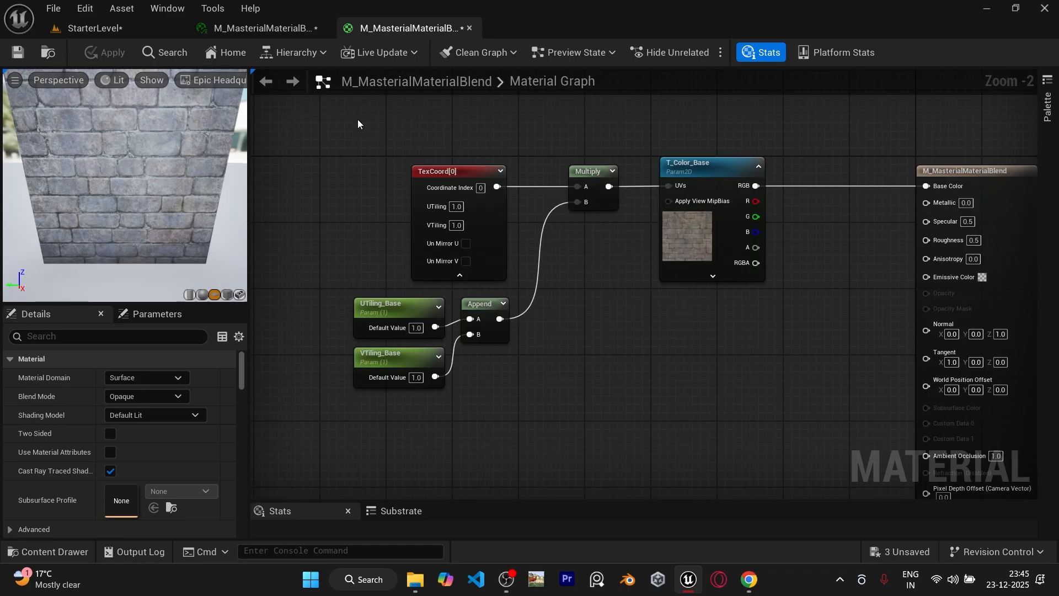
drag(470, 174, 270, 174)
right_drag(446, 200, 529, 210)
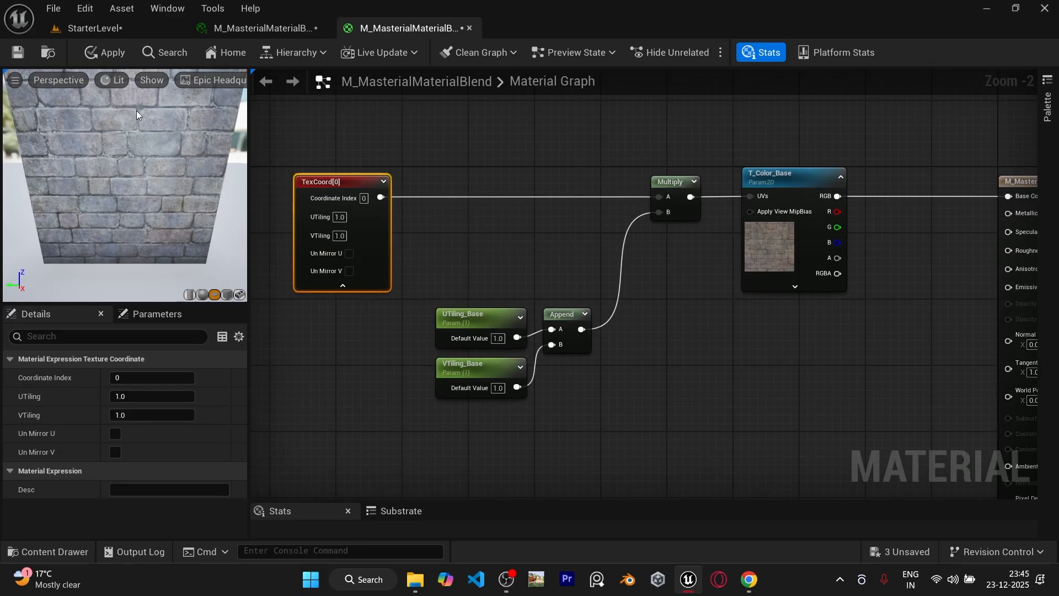
- Insert a Panner node between TexCoord and Multiply, linking TexCoord to Coordinate and the Panner output to Multiply's A input
right_drag(472, 188, 448, 264)
scroll(455, 266, up, 1)
drag(379, 311, 482, 313)
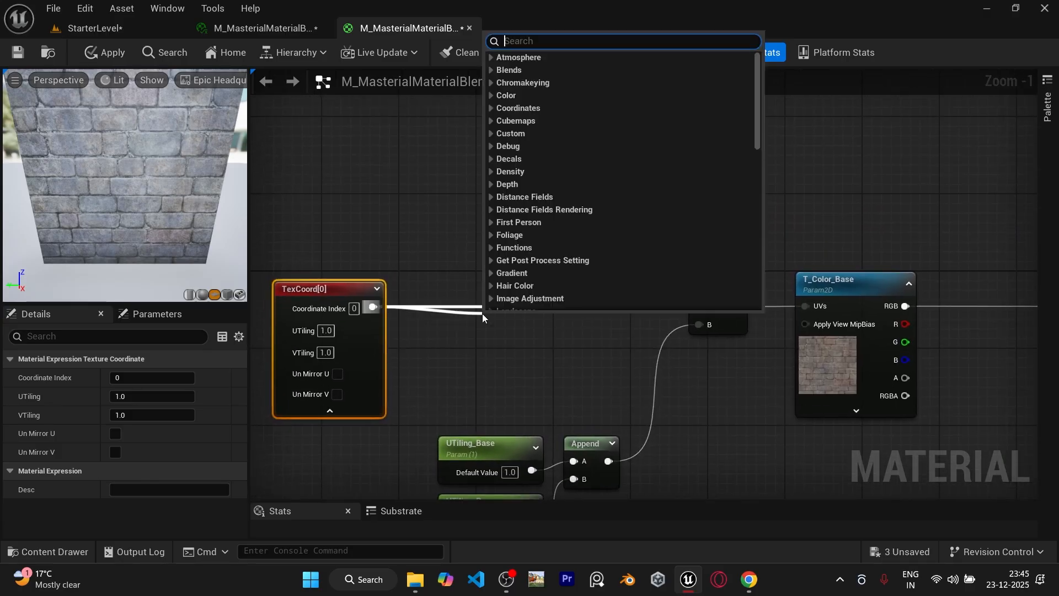
text(panner)
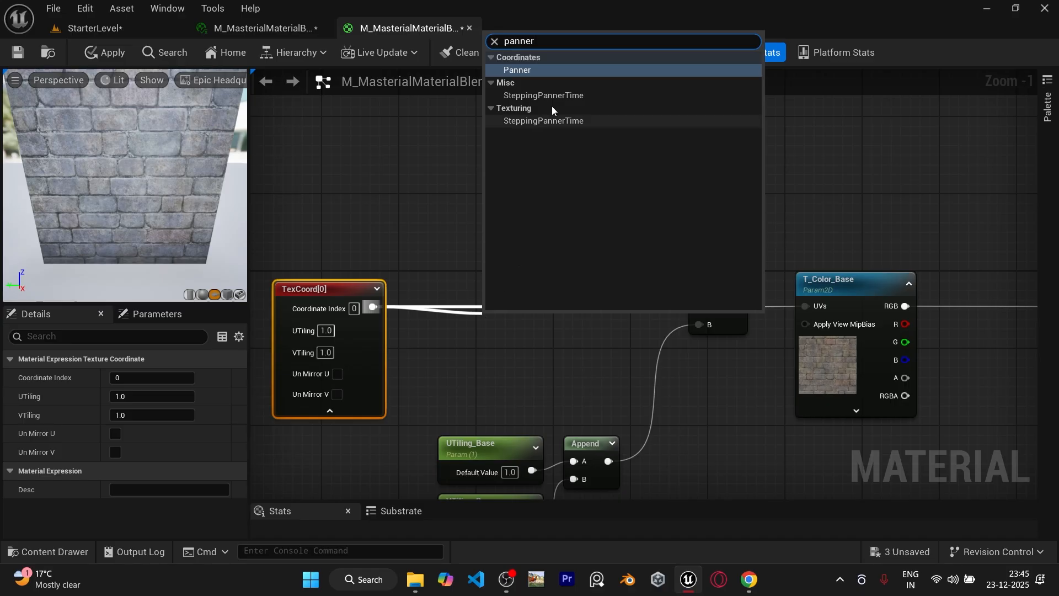
click(588, 69)
drag(531, 324, 535, 292)
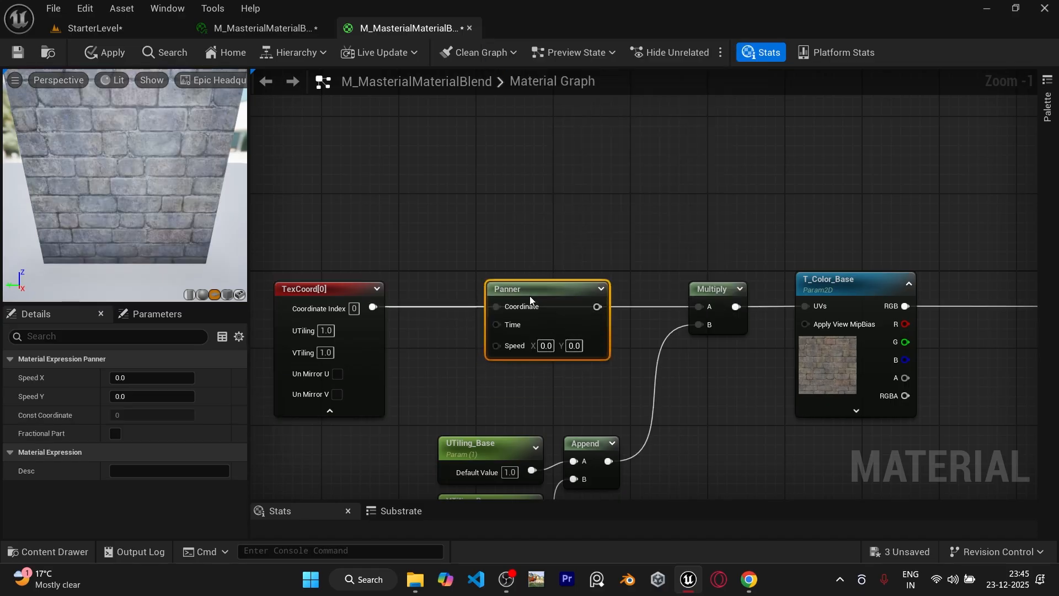
drag(596, 310, 710, 304)
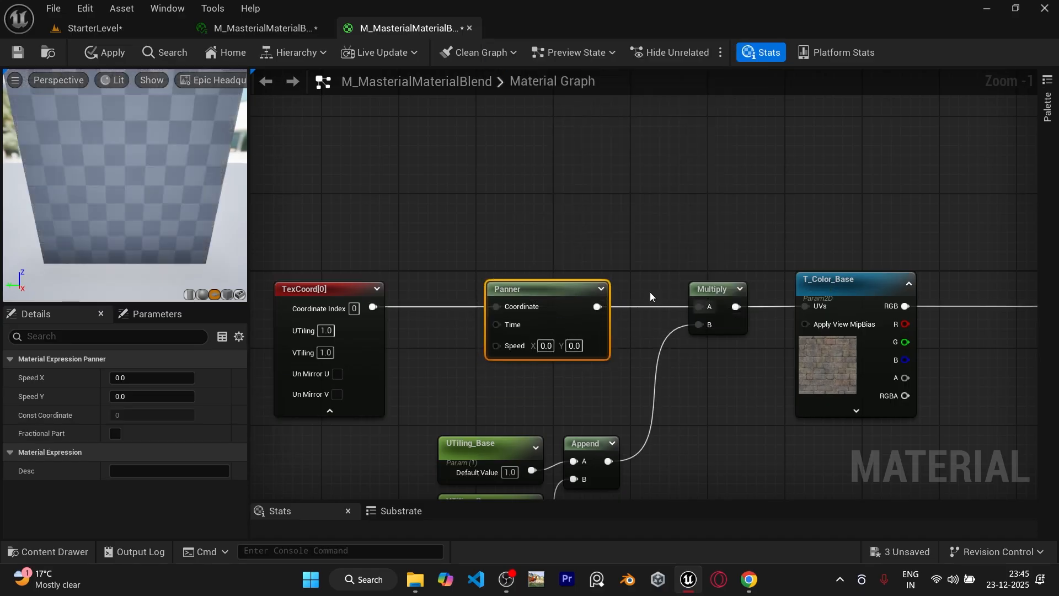
- Create a constant with value 1 above the TexCoord node and connect it to the Panner's Time input
right_drag(493, 269, 666, 297)
click(546, 285)
right_drag(547, 284, 586, 292)
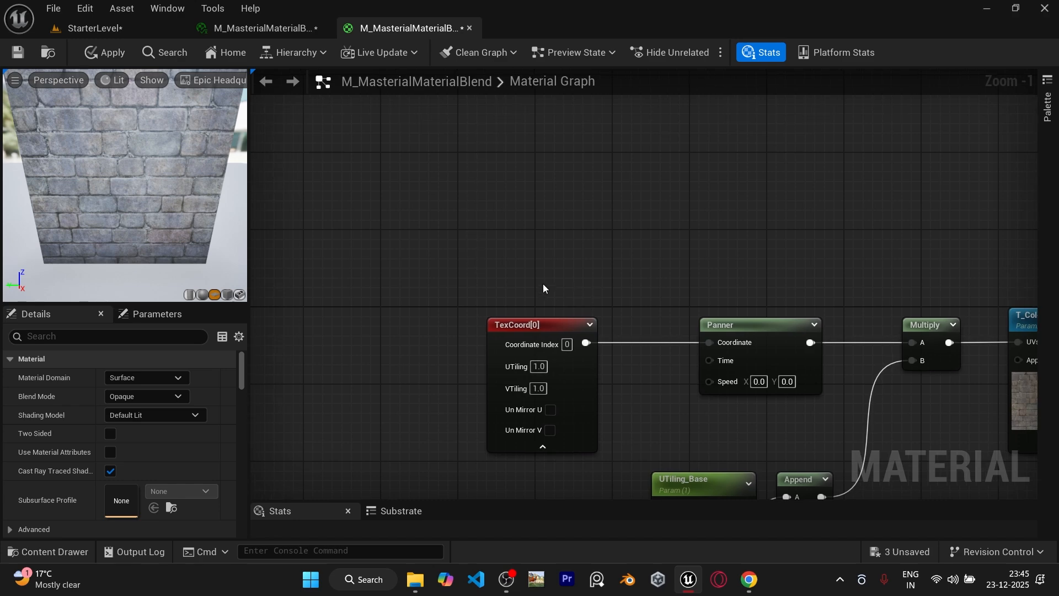
key(1)
click(533, 279)
drag(565, 284, 556, 279)
click(564, 296)
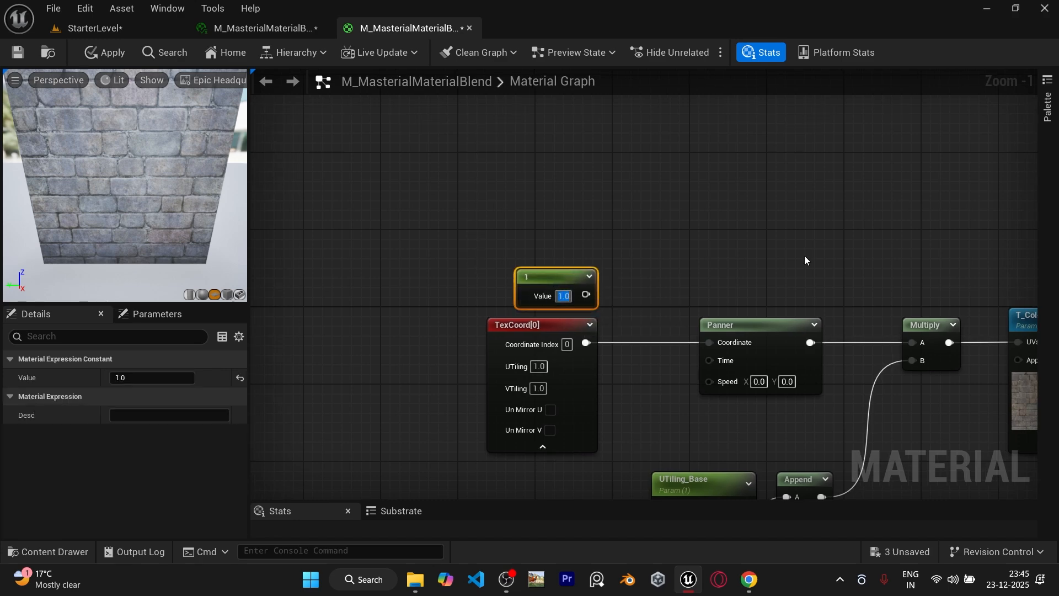
drag(586, 295, 709, 361)
- Duplicate the UTiling_Base, VTiling_Base and Append nodes together and place the copies above the TexCoord node
right_drag(709, 360, 683, 235)
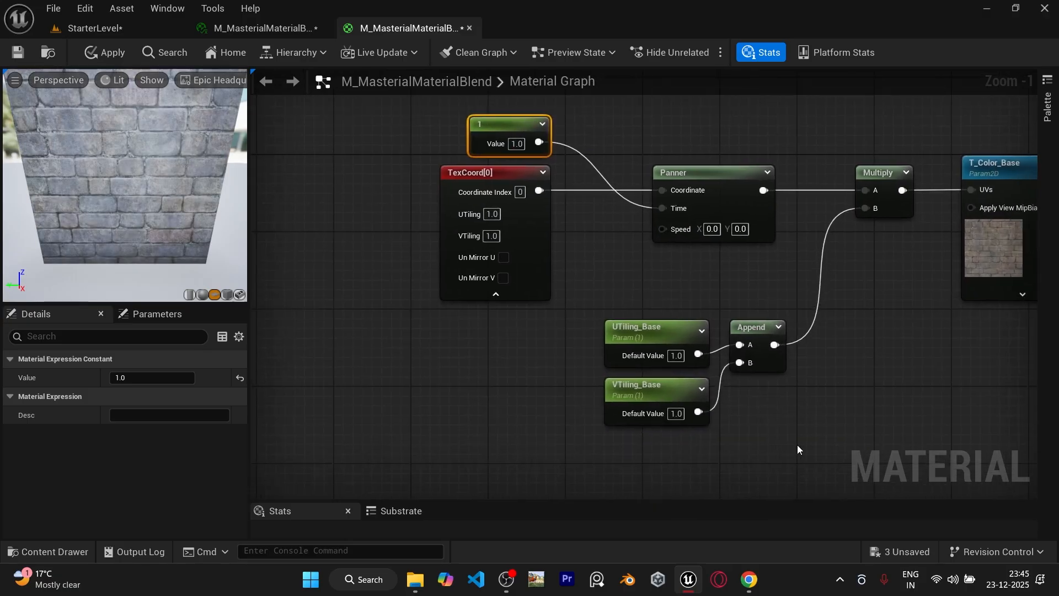
drag(780, 451, 662, 339)
right_drag(634, 276, 728, 437)
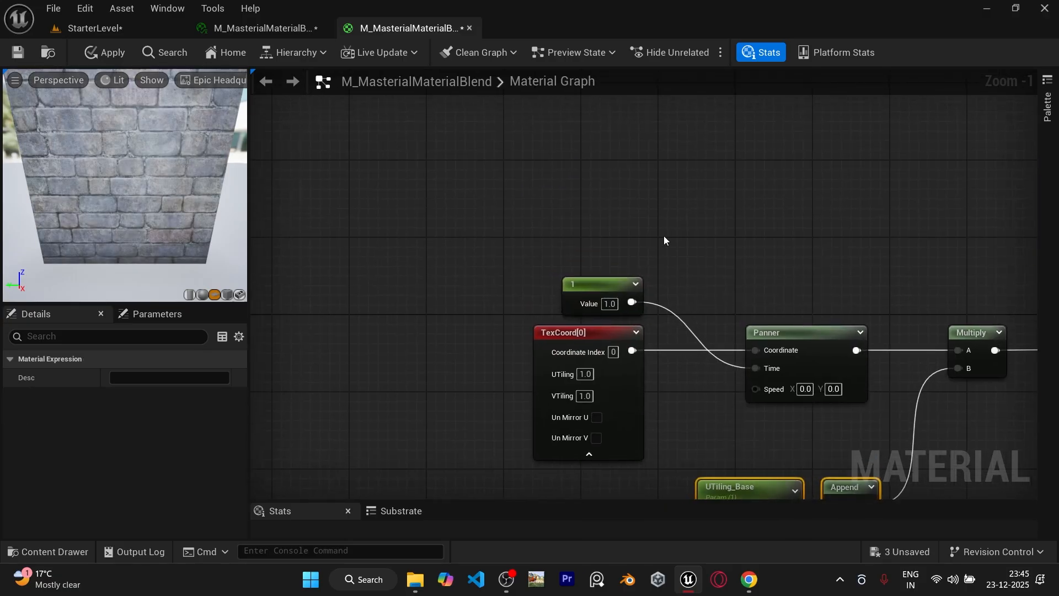
right_drag(658, 223, 670, 263)
click(598, 231)
key(ctrl+v)
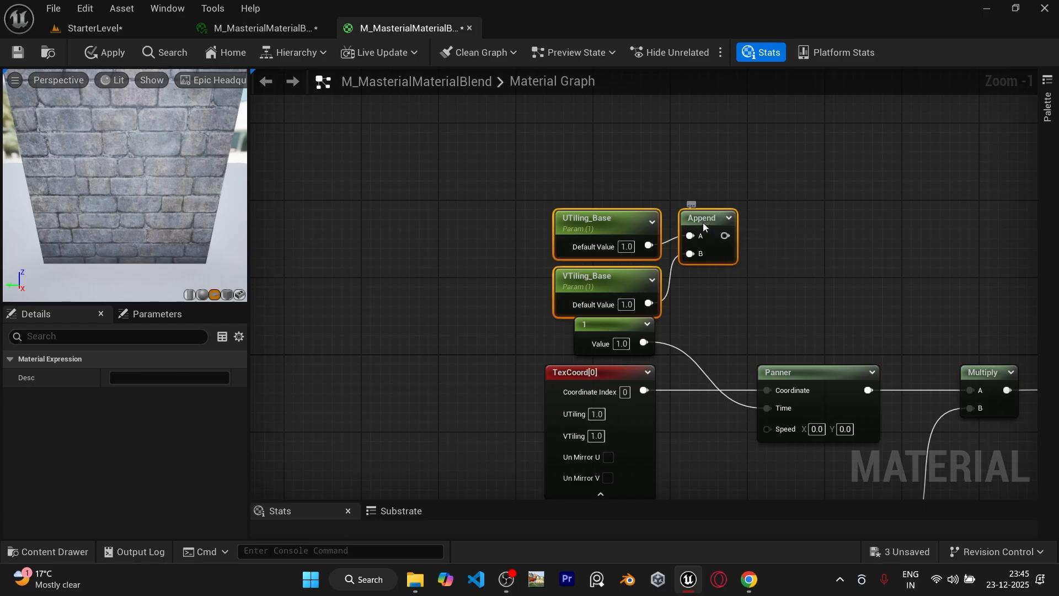
- Connect the copied Append node to the Panner's Speed input and rename its two parameters UOffset_Base and VOffset_Base
drag(703, 223, 767, 430)
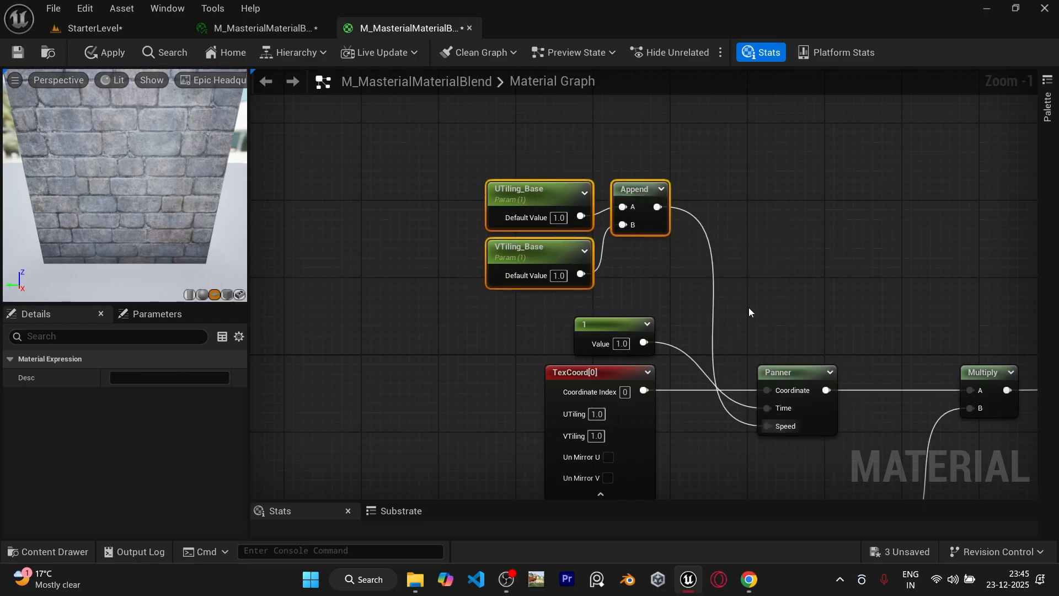
right_drag(456, 113, 525, 111)
scroll(585, 171, up, 1)
double_click(596, 189)
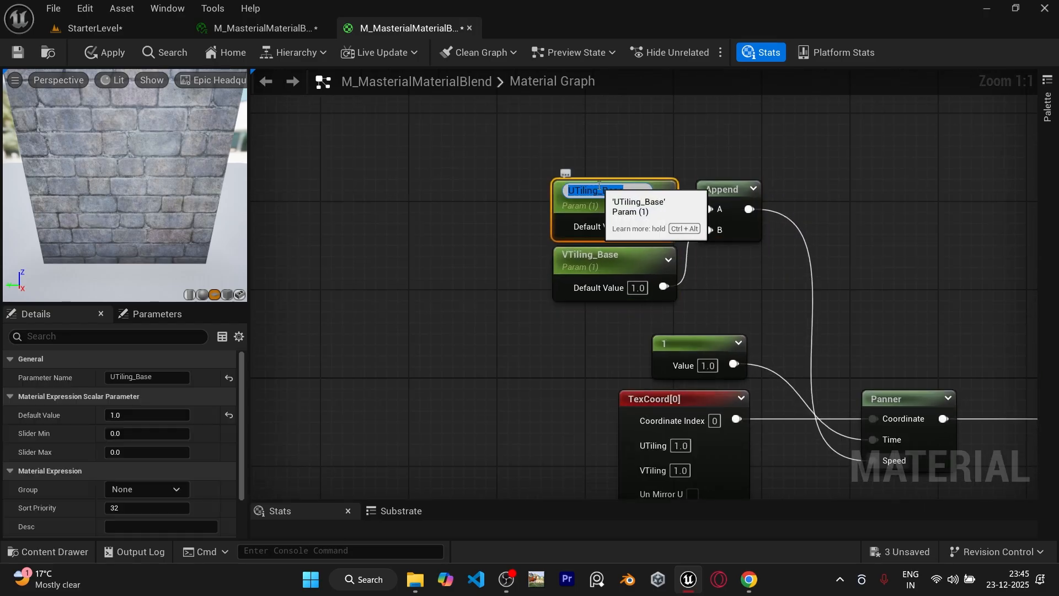
drag(597, 191, 579, 191)
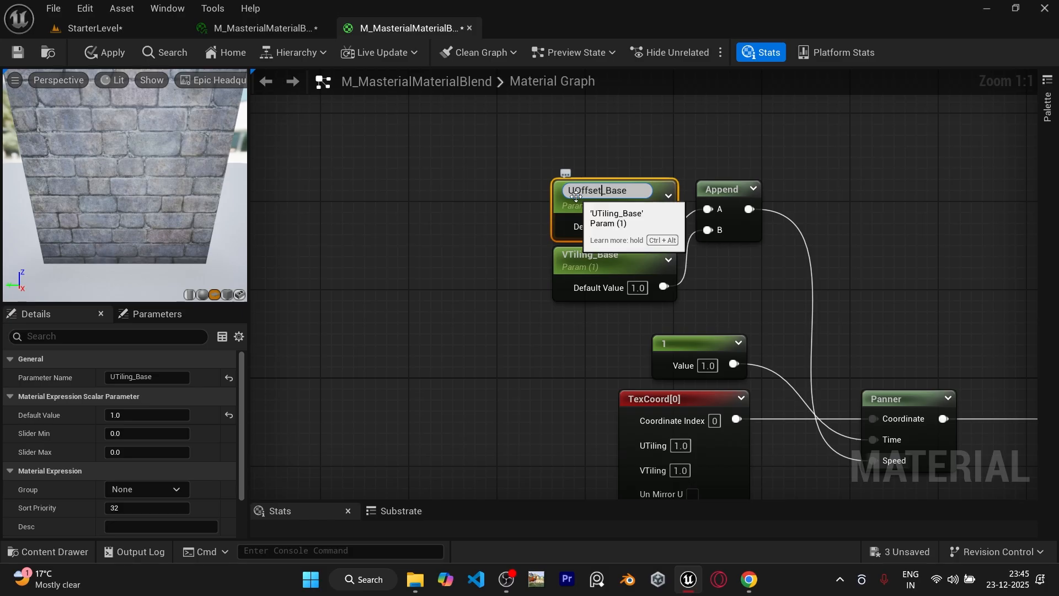
key(Return)
double_click(588, 256)
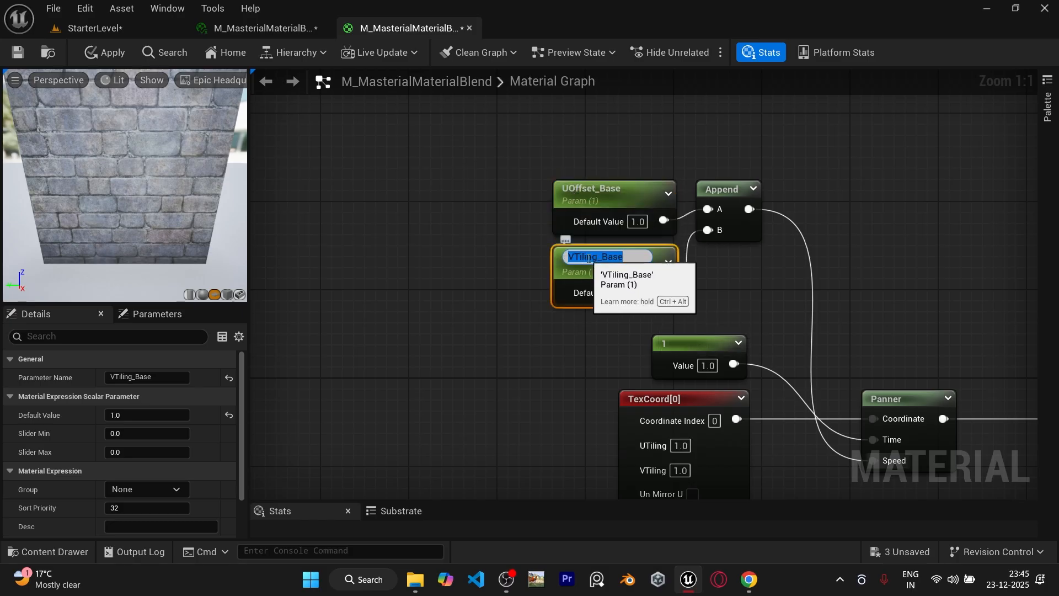
click(597, 256)
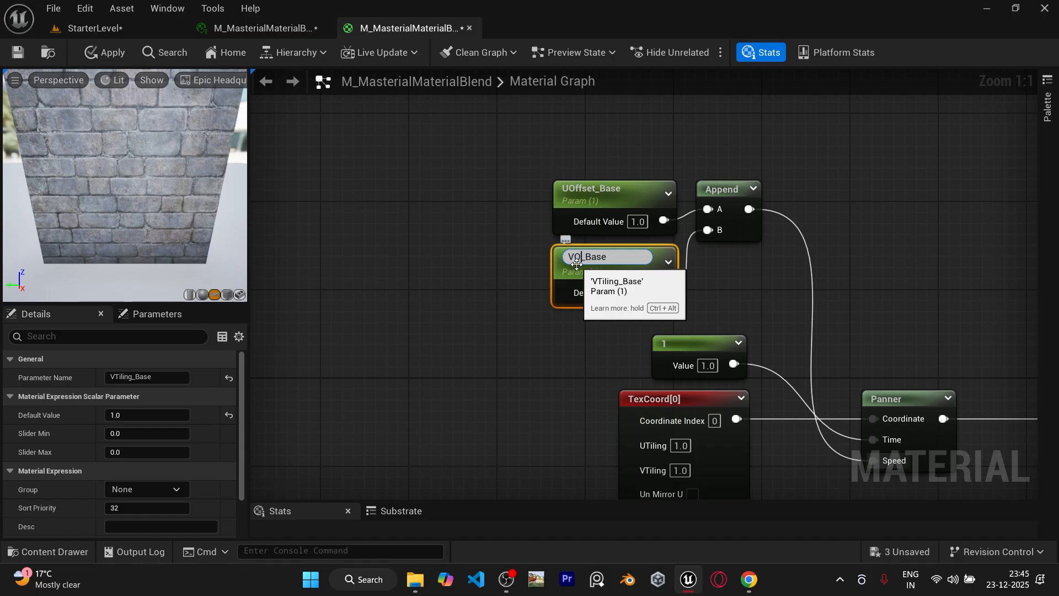
text(Offset)
key(Return)
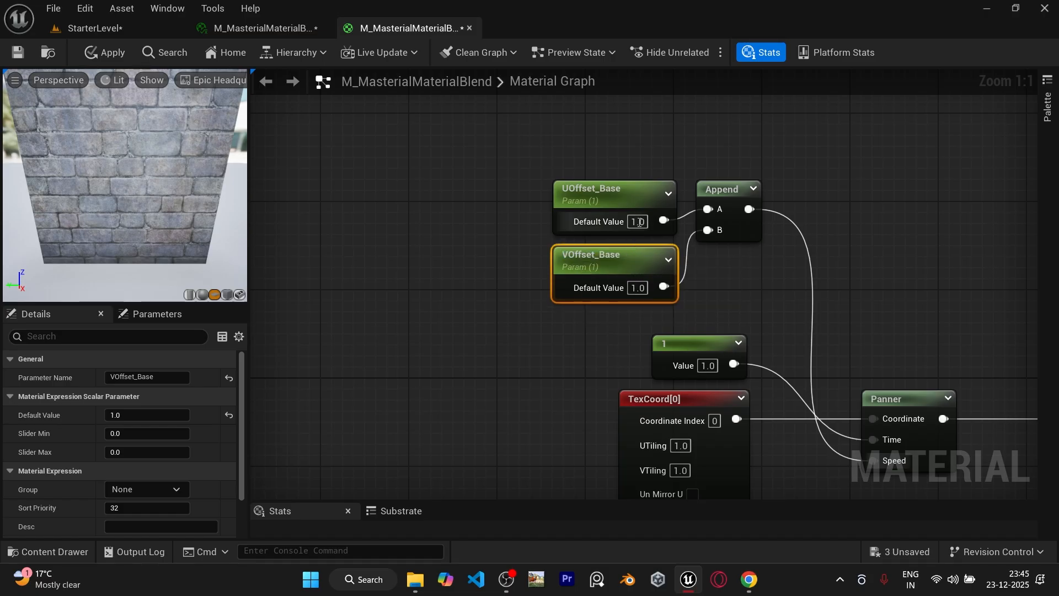
- Set the default values of both UOffset_Base and VOffset_Base to 0
text(0)
key(Return)
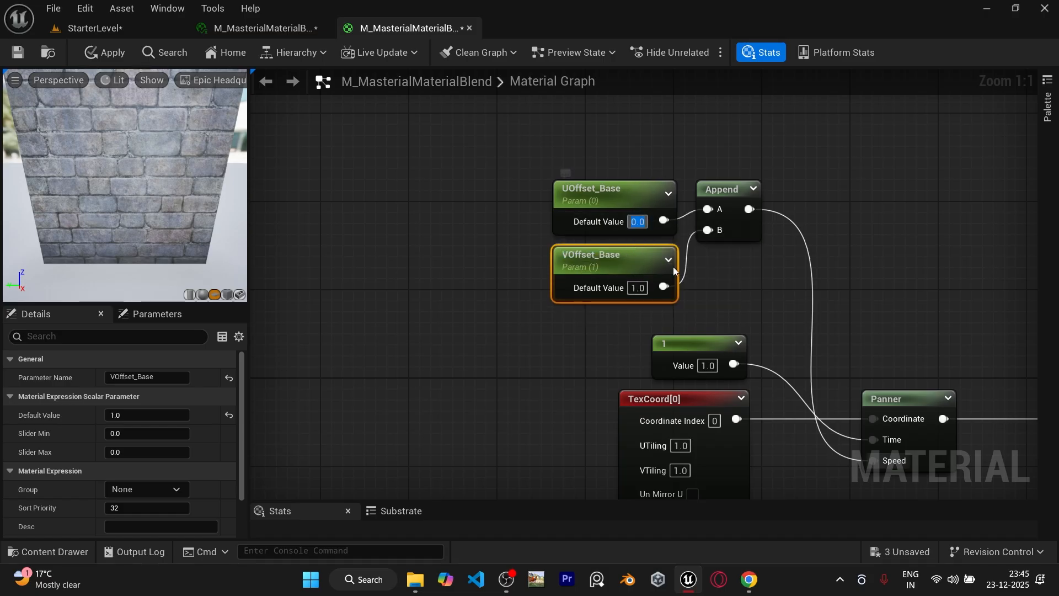
text(0)
key(Return)
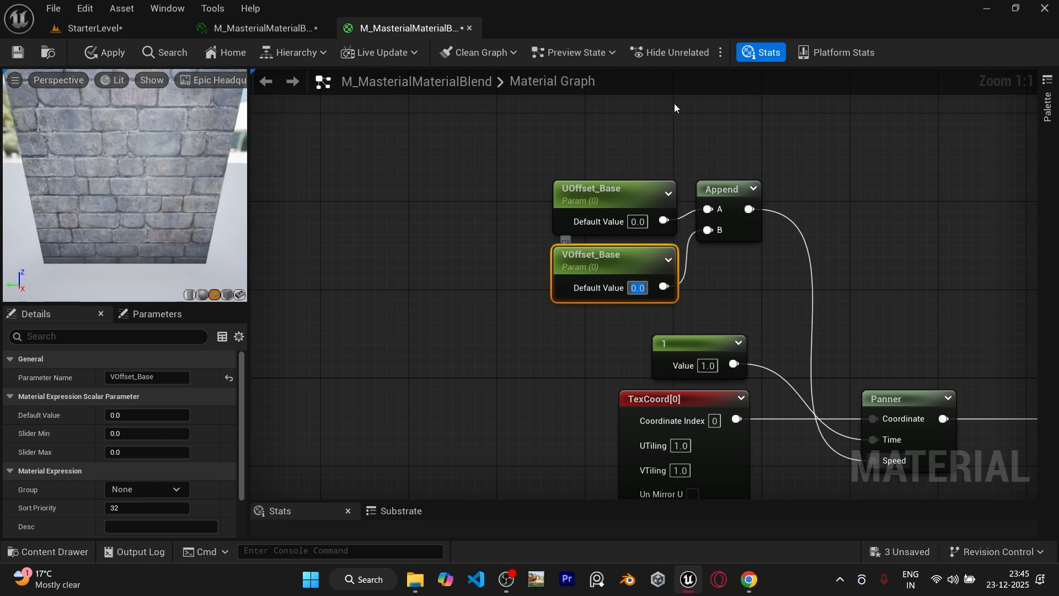
click(696, 108)
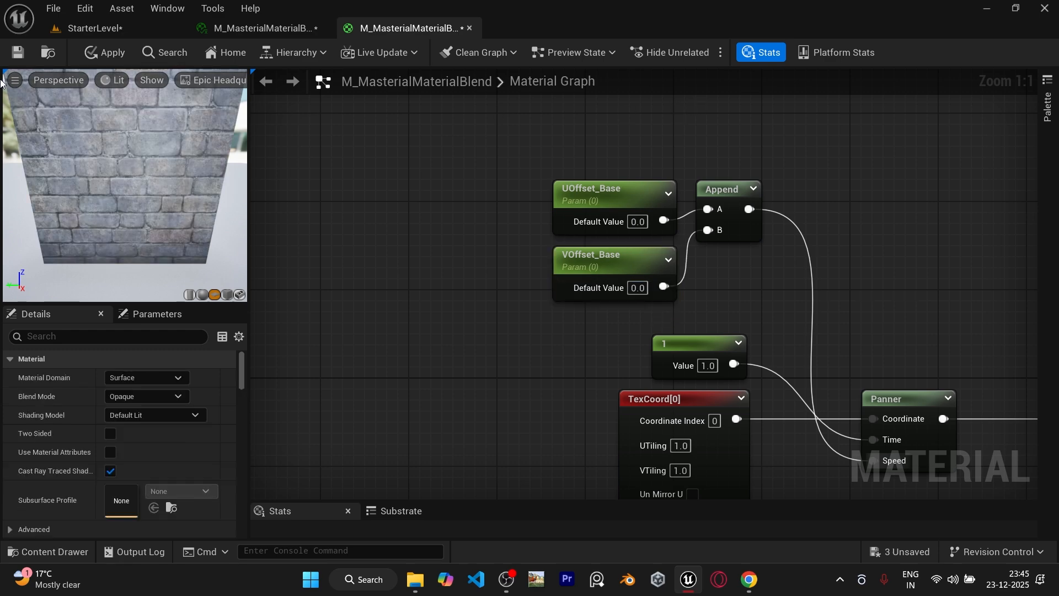
- Save the master material and enable the UOffset_Base and VOffset_Base overrides in its material instance
click(17, 52)
click(273, 28)
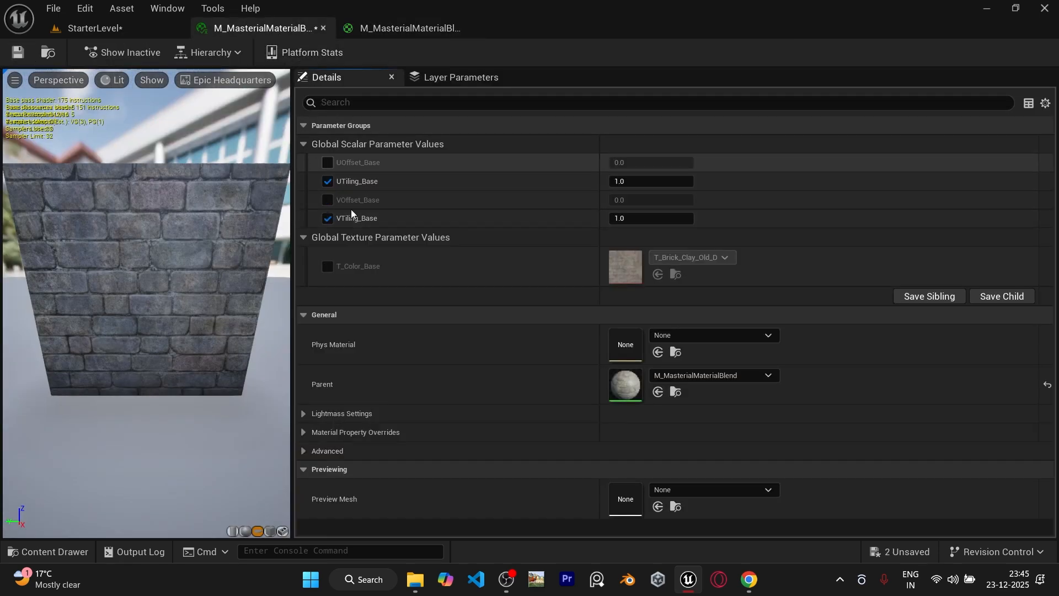
click(328, 200)
click(327, 162)
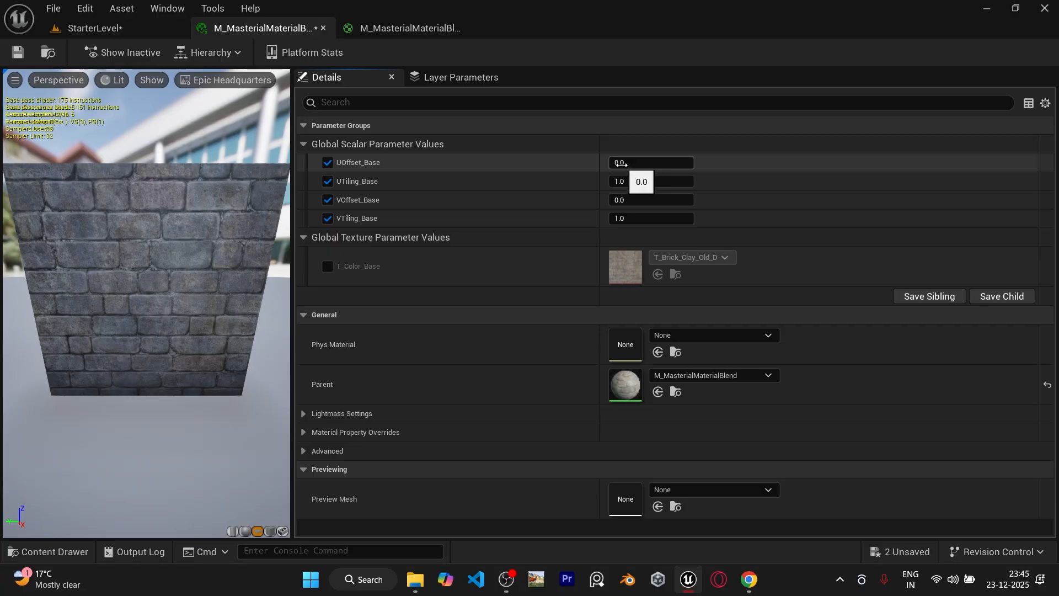
- Try UOffset_Base at about -0.10 and VOffset_Base at about -0.31 in the instance, and reset both to their defaults
mouse_move(619, 164)
mouse_down()
mouse_move(695, 163)
mouse_move(629, 163)
mouse_up()
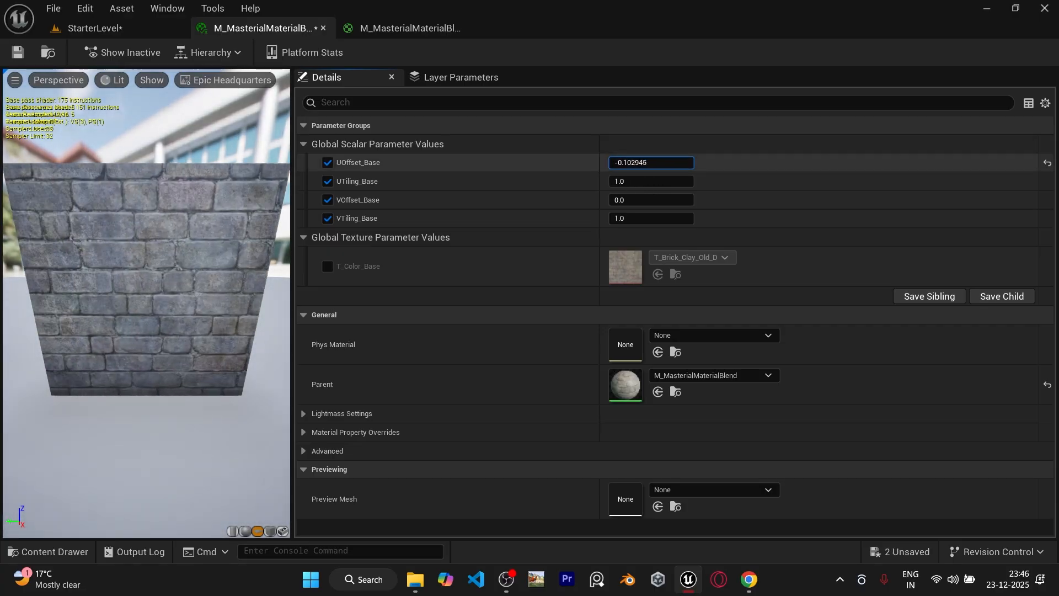
mouse_move(619, 200)
mouse_down()
mouse_move(593, 200)
mouse_move(604, 200)
mouse_up()
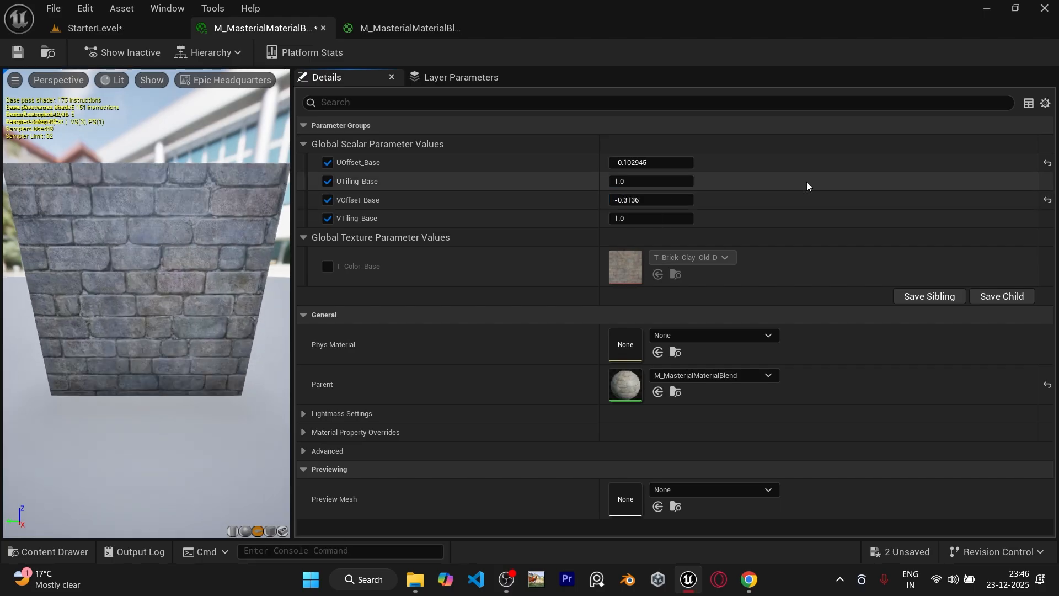
click(1047, 200)
click(1047, 162)
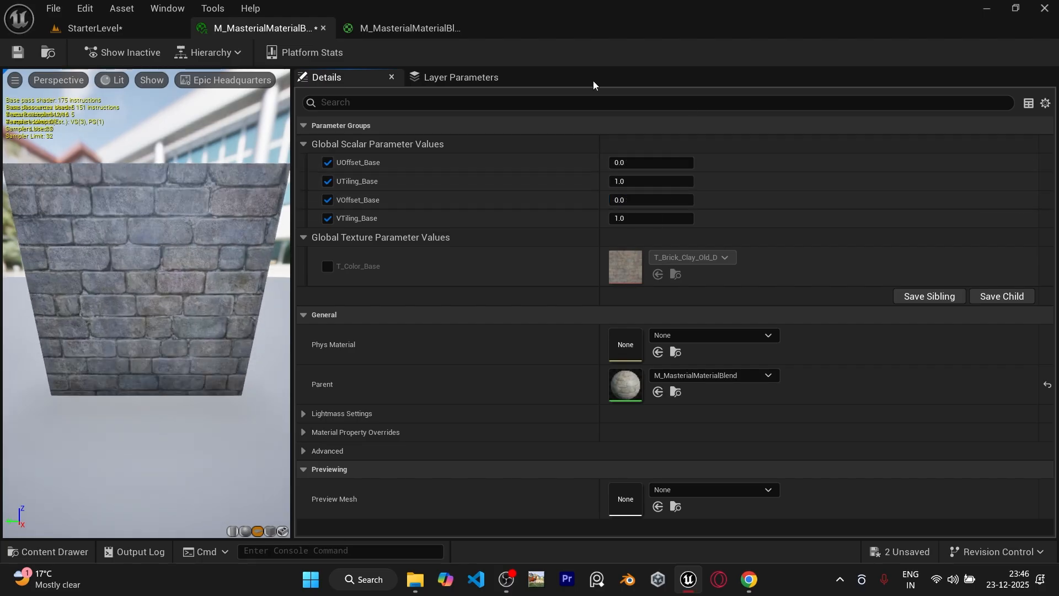
- Return to the master material graph and move the TexCoord node farther from the Panner to make room between them
click(409, 26)
right_drag(572, 329, 646, 208)
drag(710, 255, 464, 245)
scroll(562, 293, up, 2)
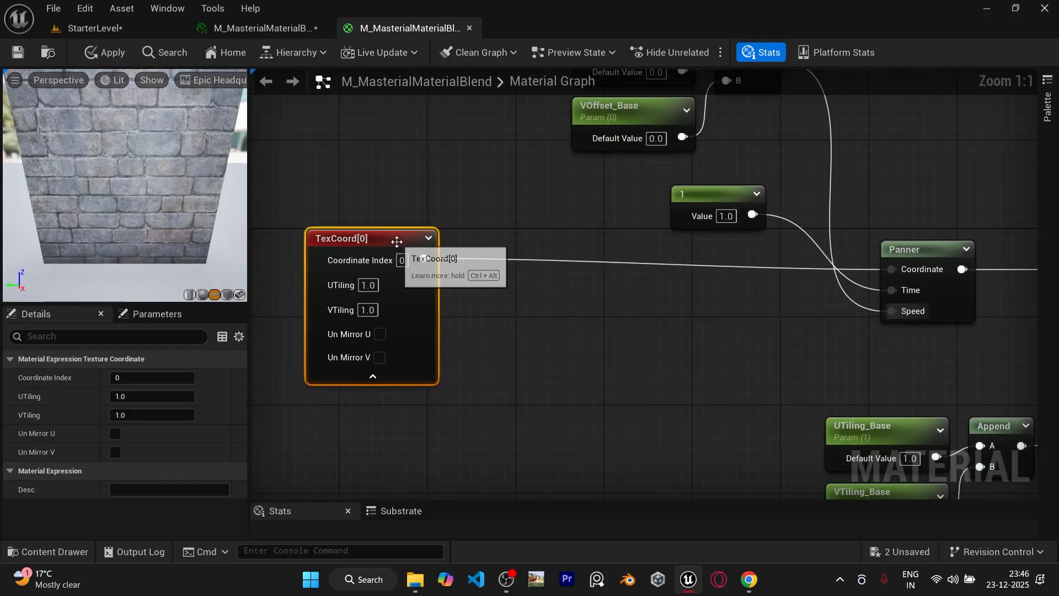
- Insert a CustomRotator node between TexCoord and Panner, linking TexCoord to UVs and Rotated Values to Coordinate
drag(397, 241, 528, 272)
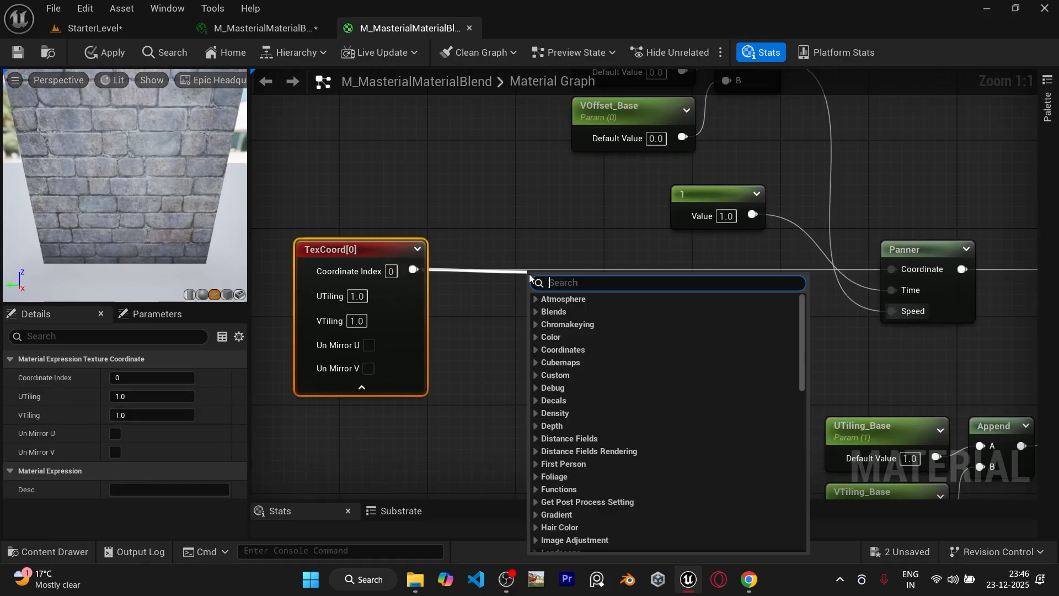
text(custom r)
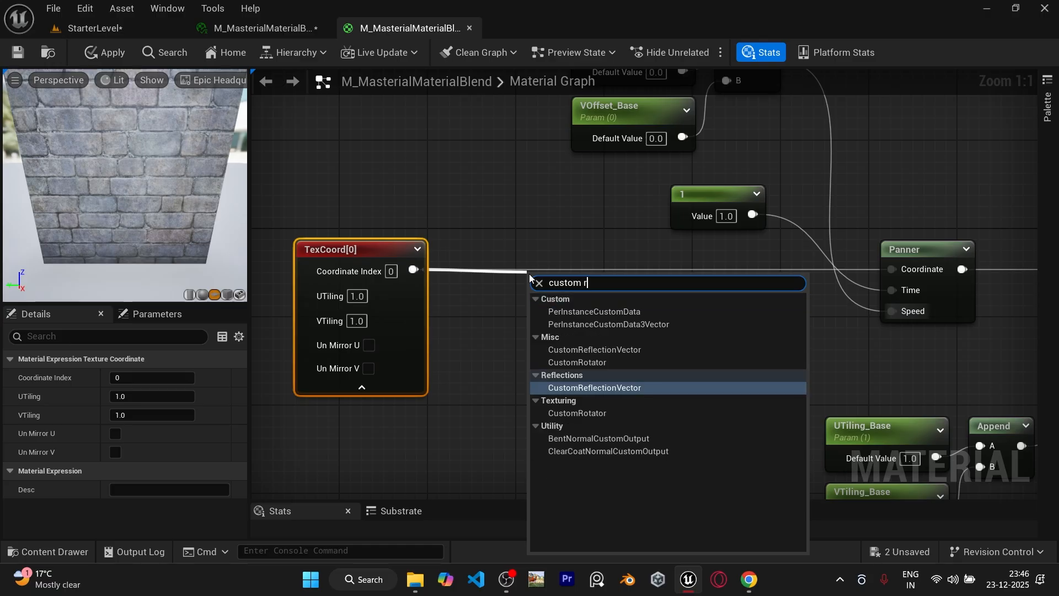
text(otat)
key(Return)
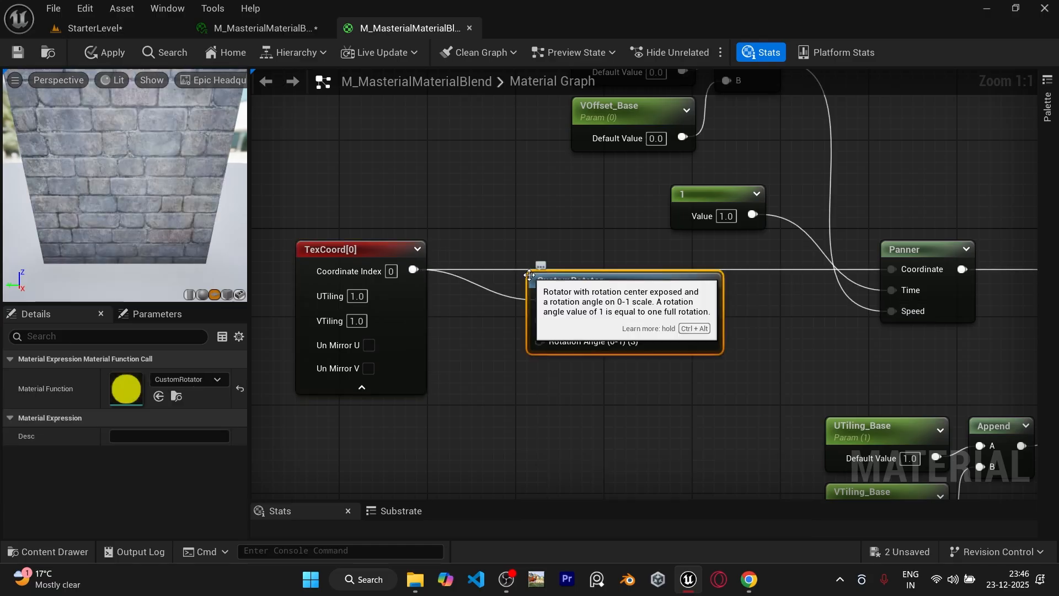
drag(529, 275, 530, 244)
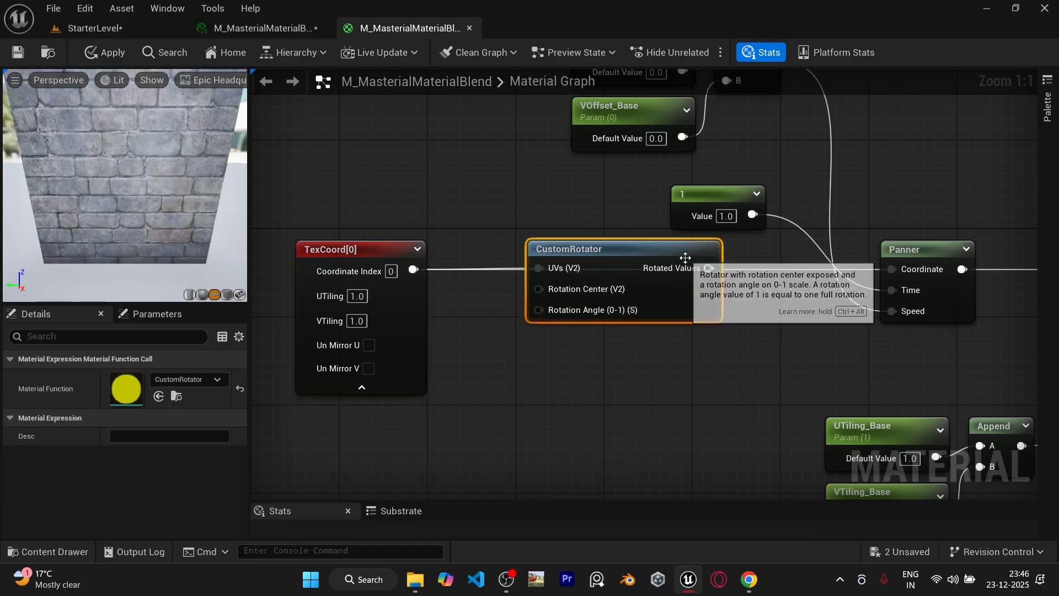
drag(705, 267, 887, 270)
- Add a two-component constant of 0.5, 0.5 below TexCoord and connect it to the CustomRotator's Rotation Center input
right_drag(436, 427, 613, 365)
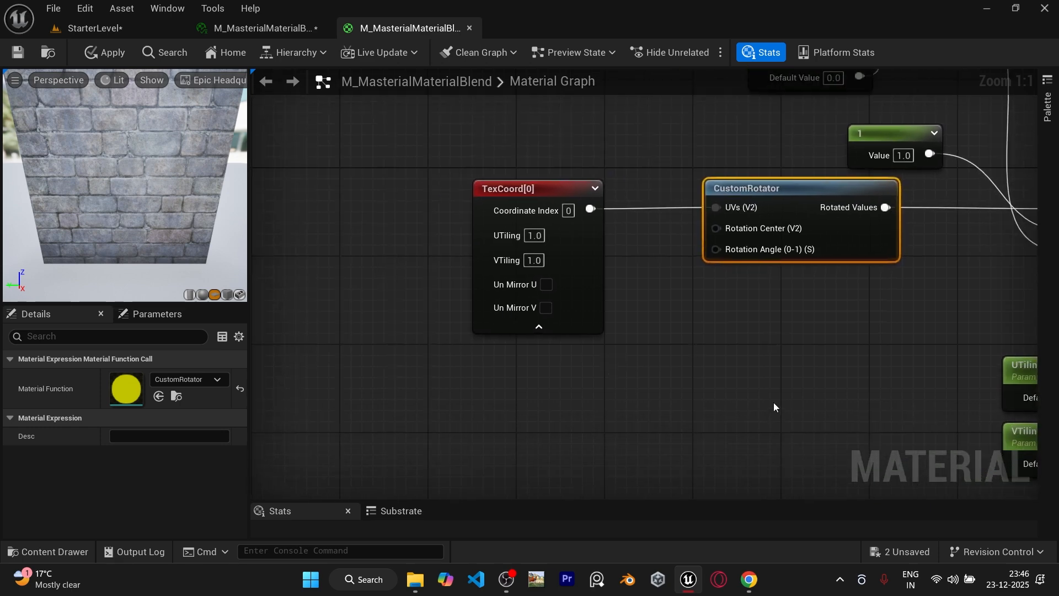
right_drag(774, 408, 716, 395)
click(547, 388)
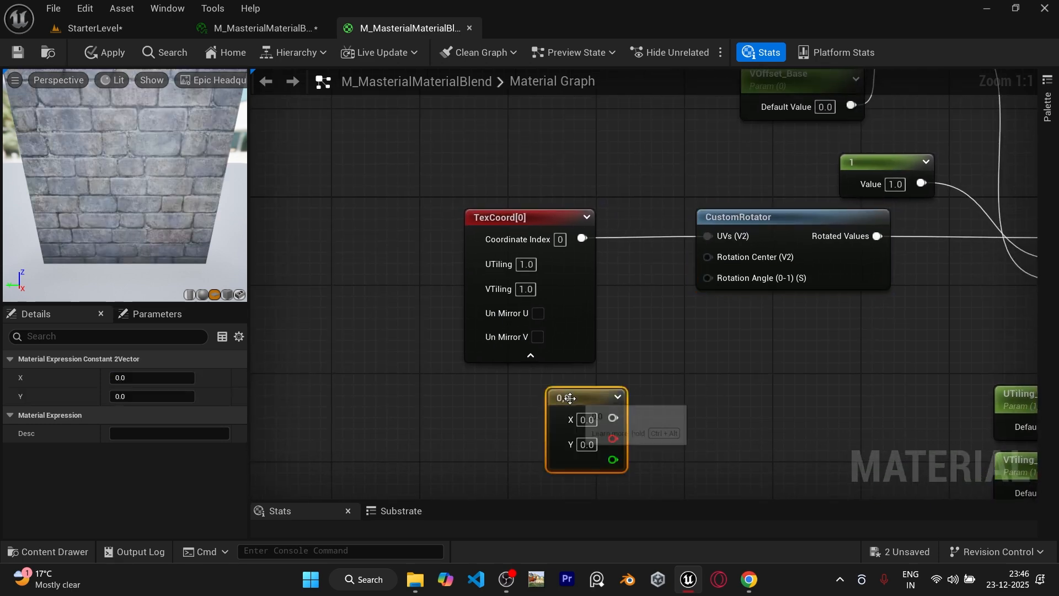
drag(564, 399, 708, 258)
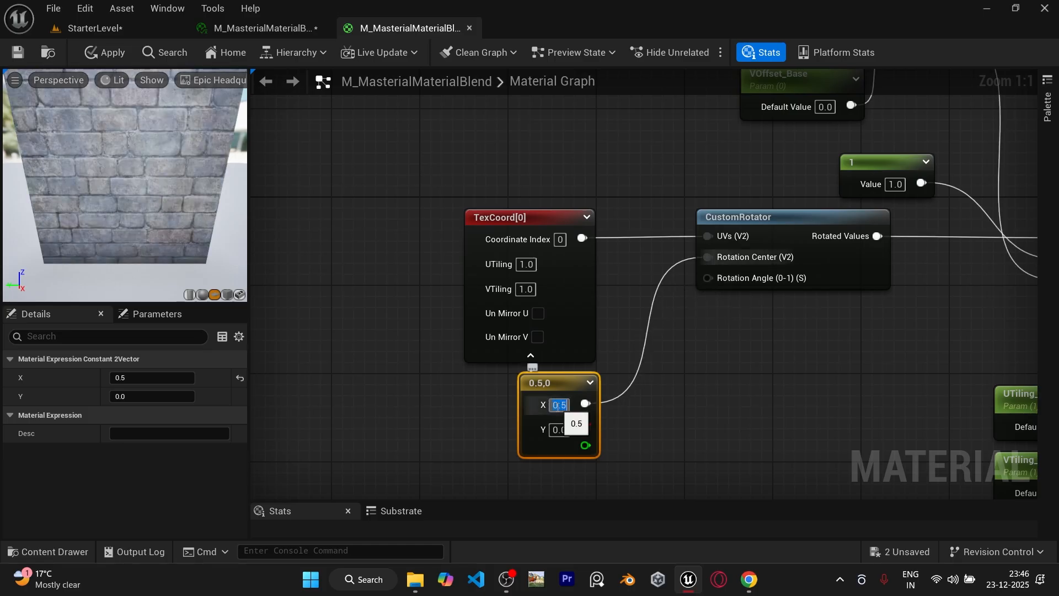
click(558, 430)
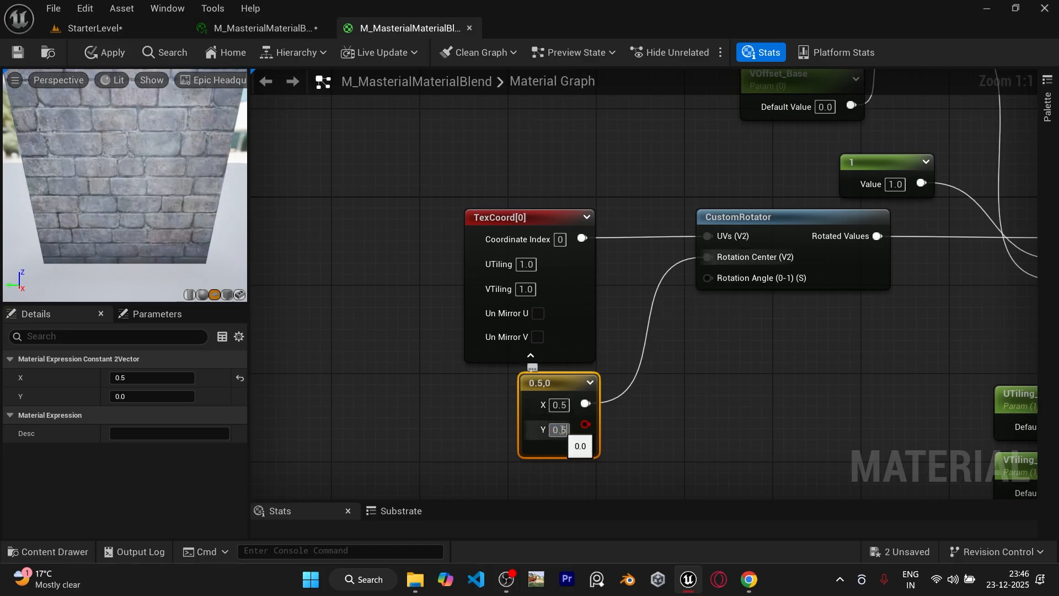
key(Return)
click(683, 408)
- Create a constant below the 0.5, 0.5 vector and convert it to a parameter named RotationAngle_Base
right_drag(683, 408, 689, 336)
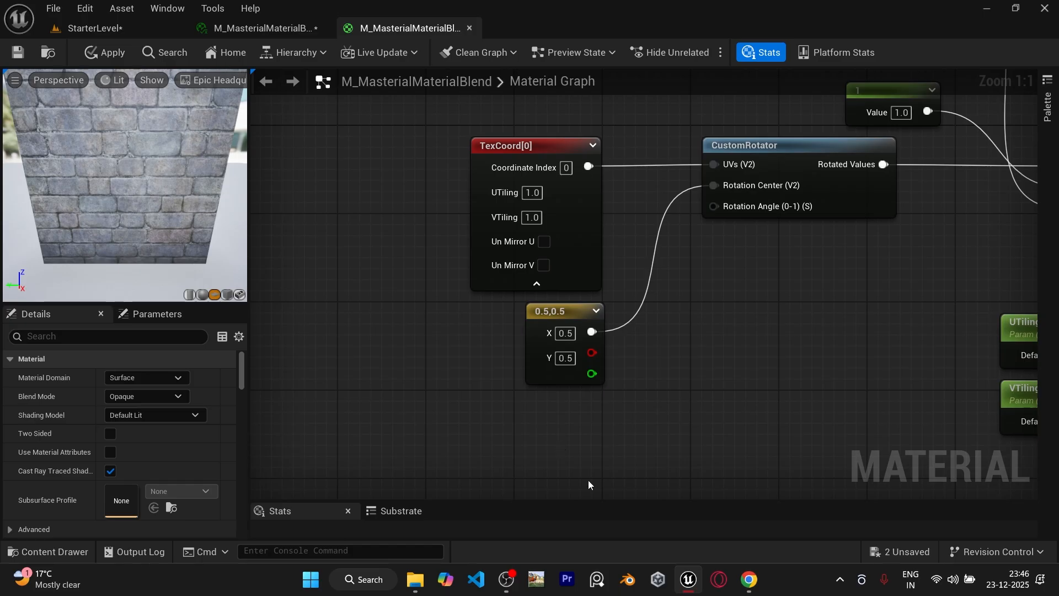
key(1)
click(512, 409)
drag(558, 422, 537, 410)
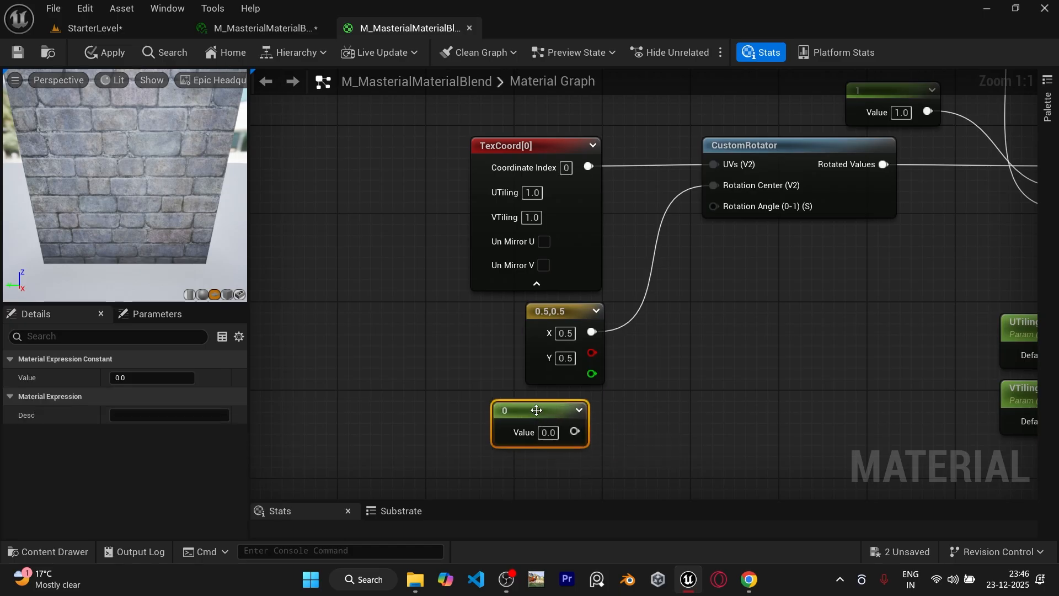
right_click(536, 410)
click(598, 119)
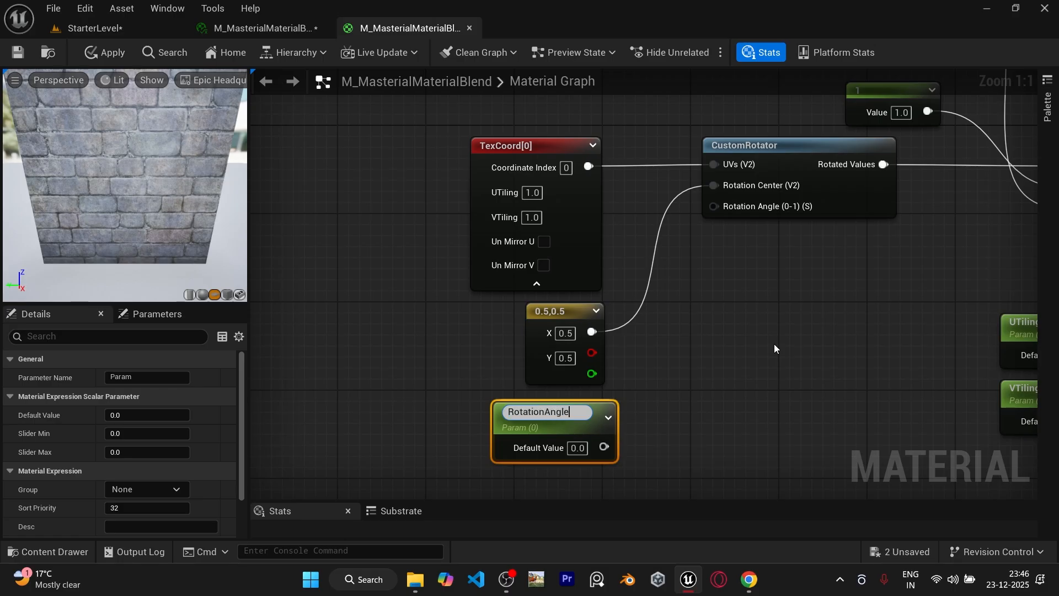
text(RotationAngle_Base)
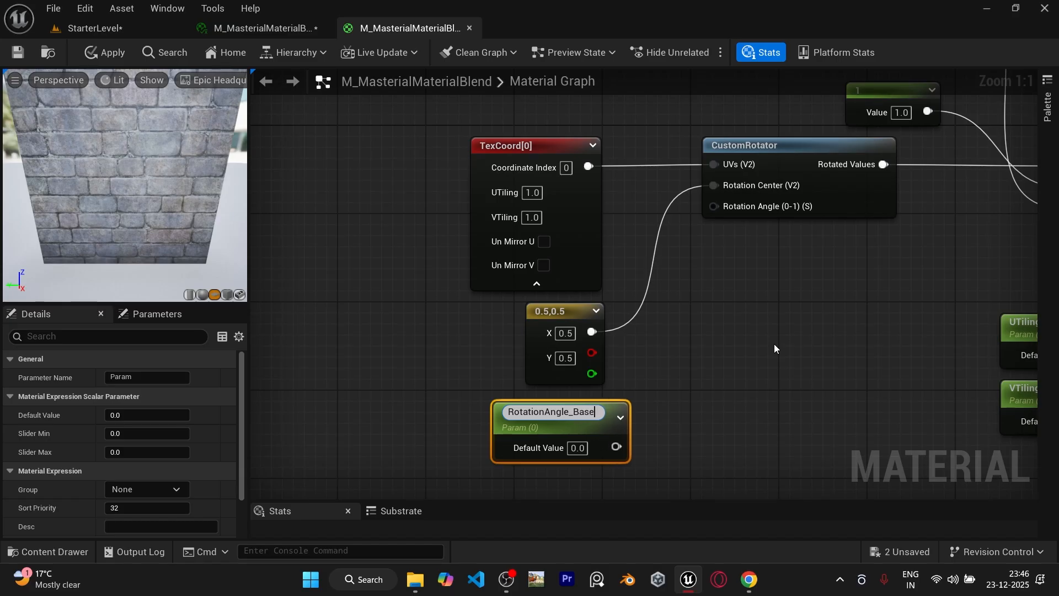
key(Return)
- Divide RotationAngle_Base by 360 with a Divide node and connect the result to the CustomRotator's Rotation Angle input
right_drag(651, 406, 578, 362)
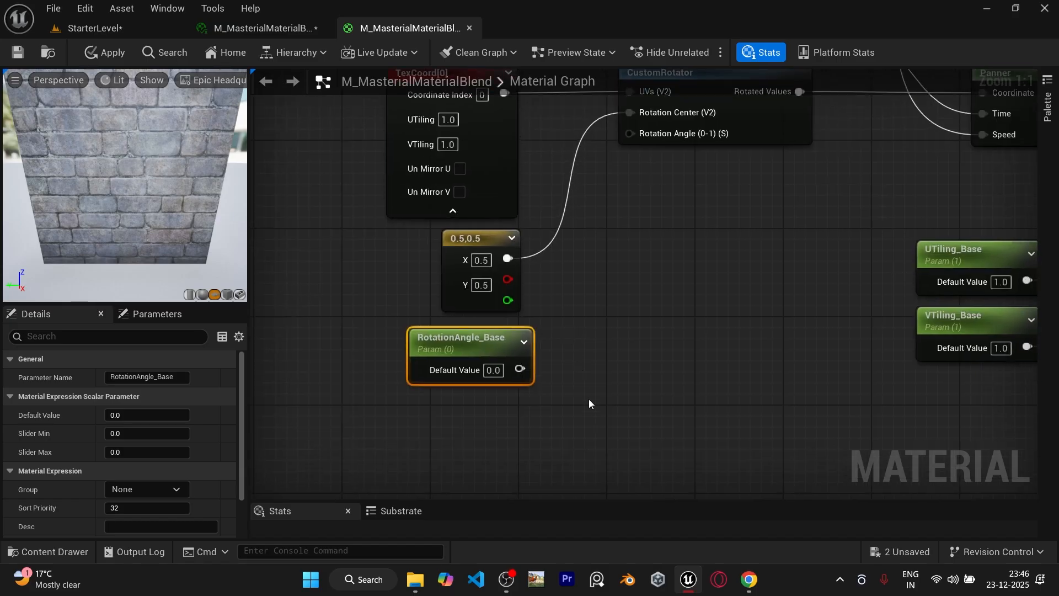
click(588, 363)
drag(520, 368, 600, 394)
drag(449, 425, 644, 134)
key(q)
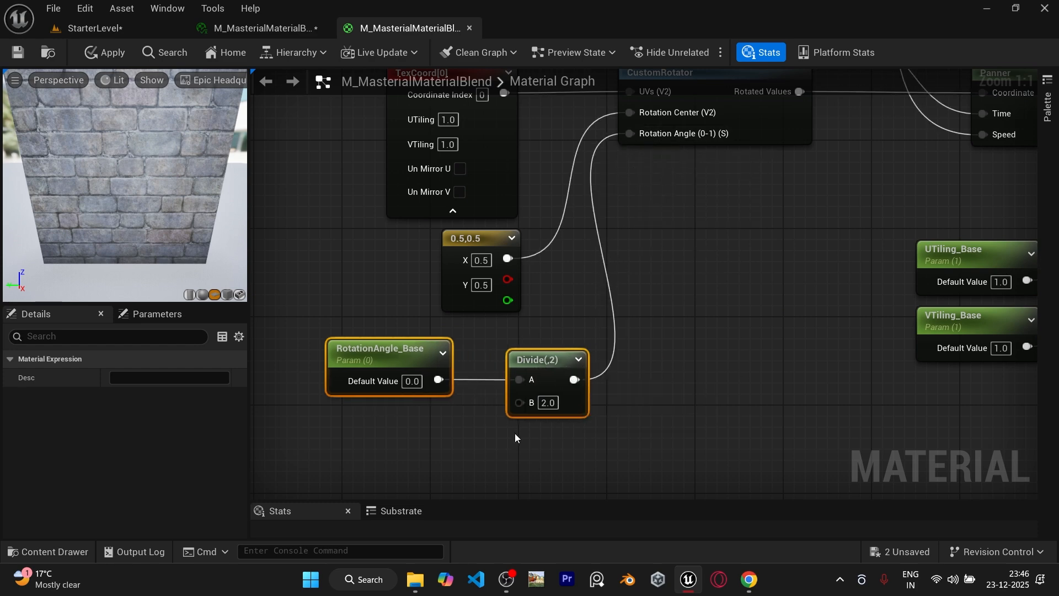
text(360)
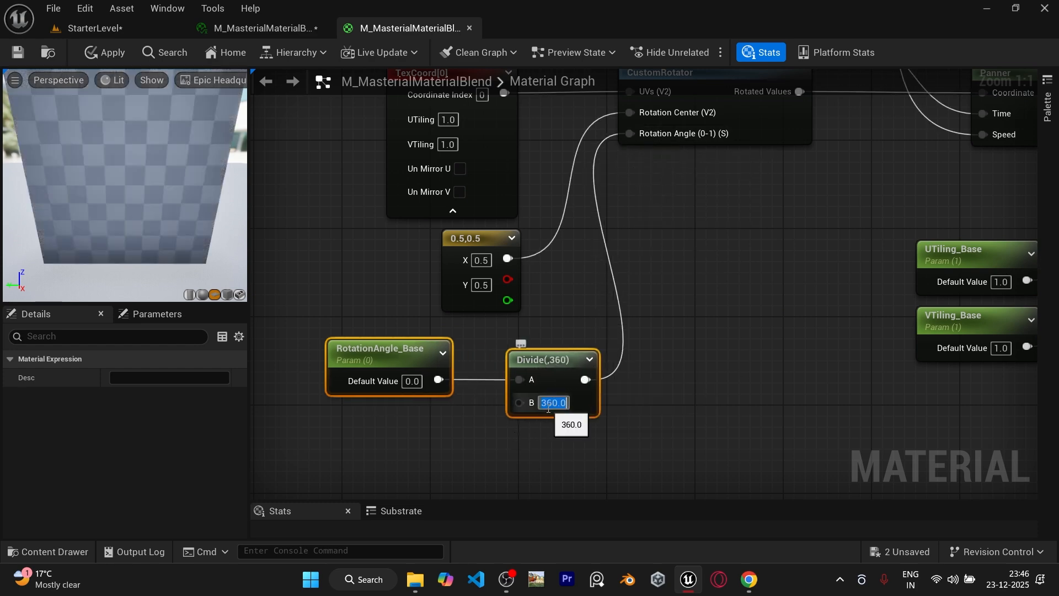
key(Return)
click(669, 385)
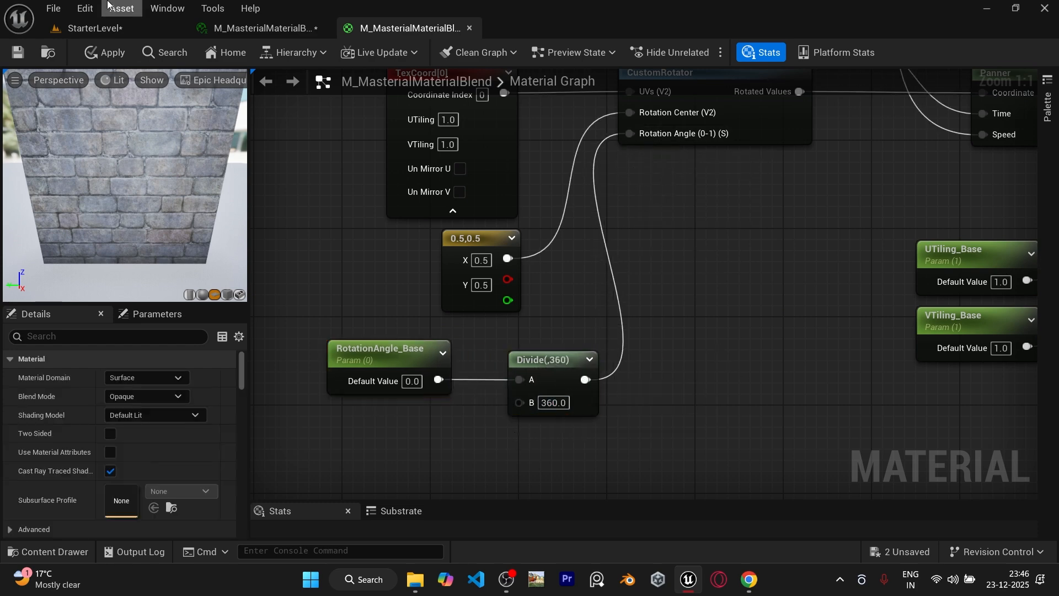
- Apply the master material changes and enable the RotationAngle_Base override in the material instance
click(108, 49)
click(239, 26)
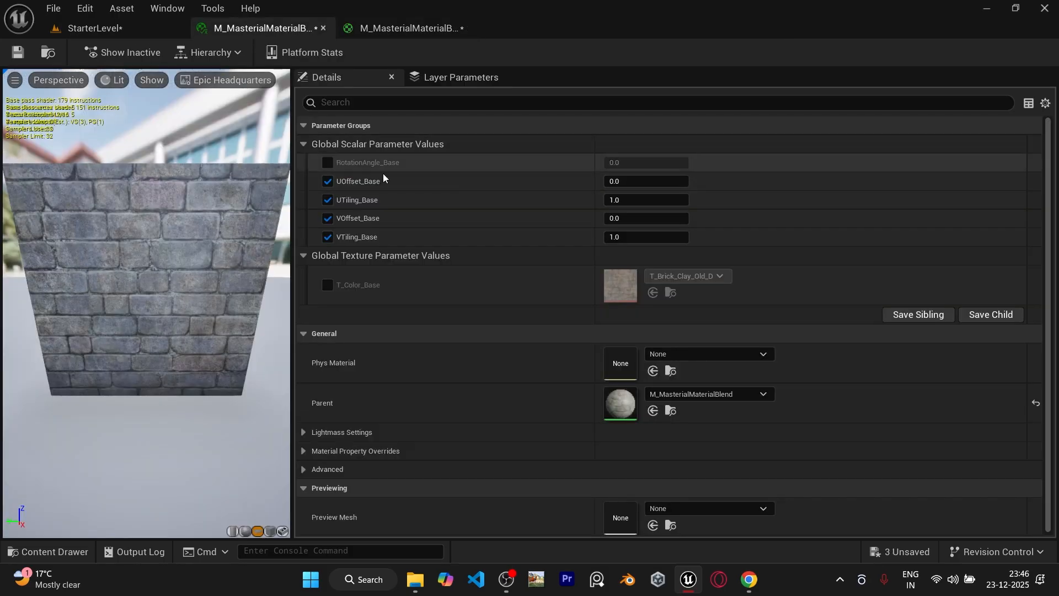
click(328, 162)
- Test RotationAngle_Base at 45 in the material instance and set it to 90
click(615, 162)
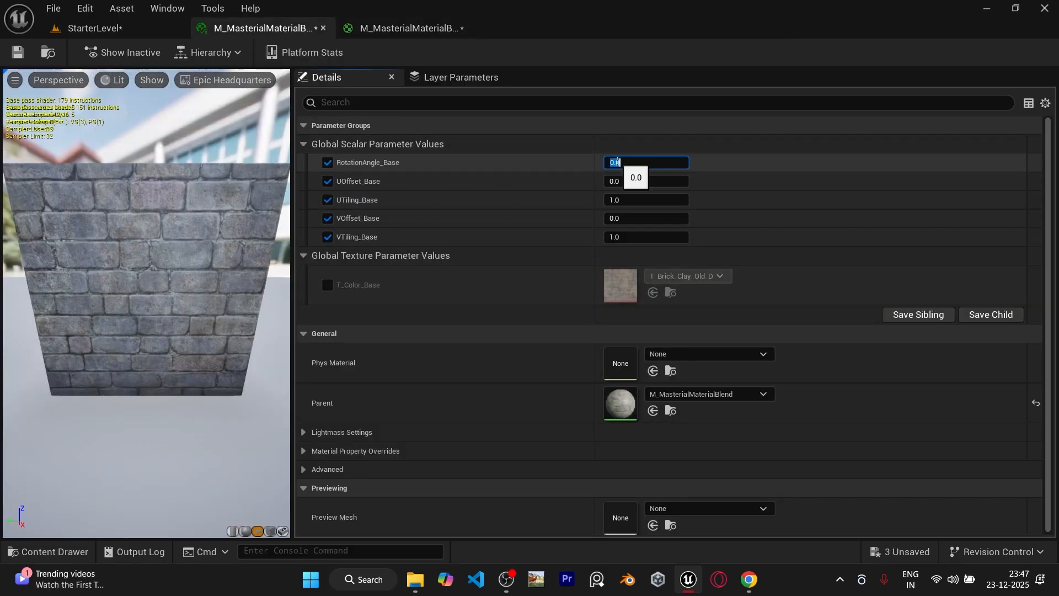
text(45)
key(Return)
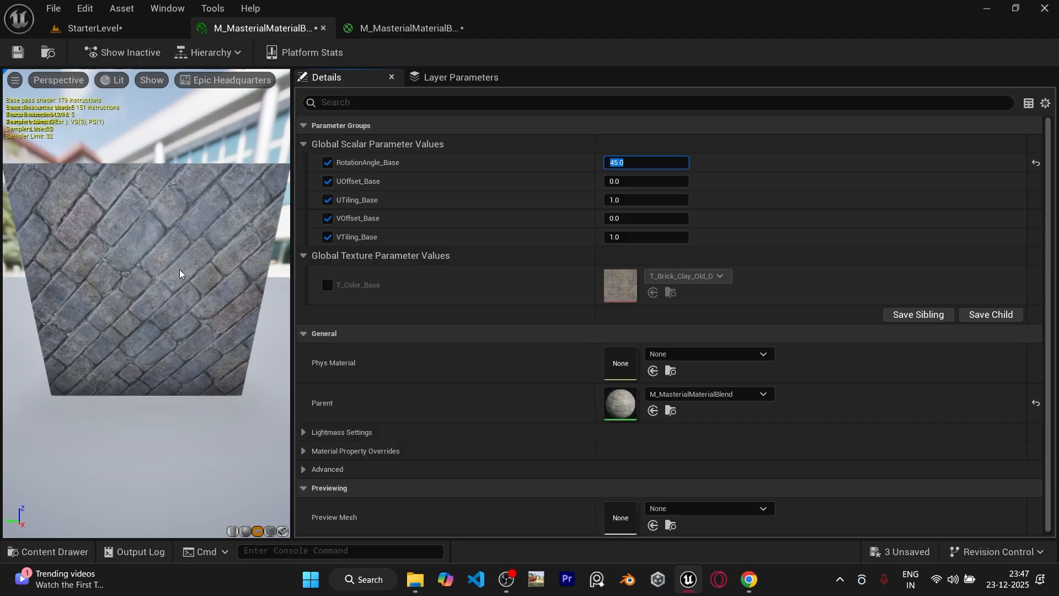
text(90)
key(Return)
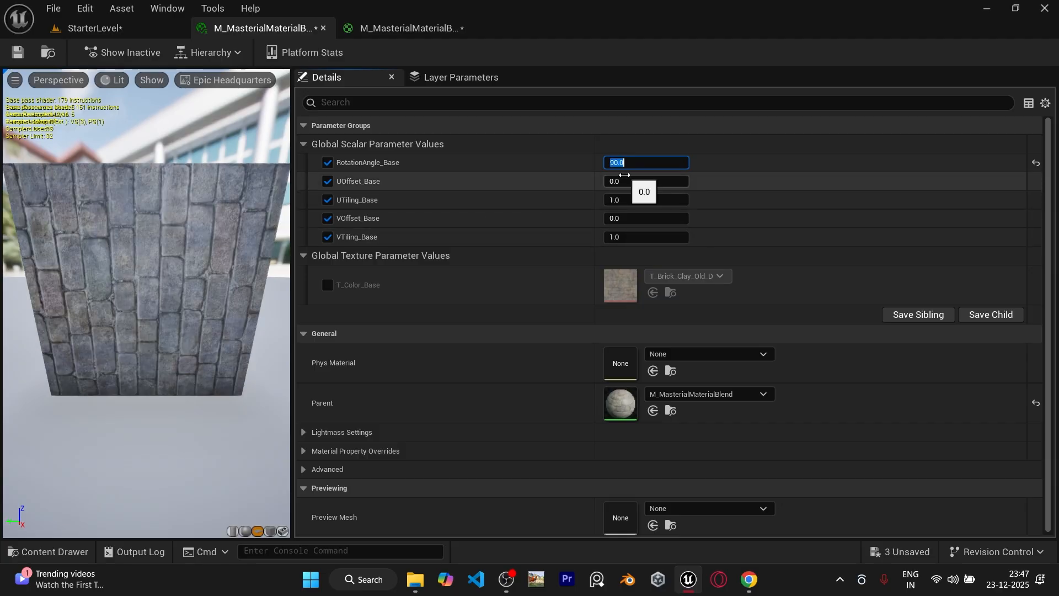
- Test another RotationAngle_Base value in the material instance, reset the parameter to its default, and return to the M_MasterialMaterialBlend graph
mouse_move(659, 165)
mouse_down()
mouse_move(610, 164)
mouse_move(667, 165)
mouse_up()
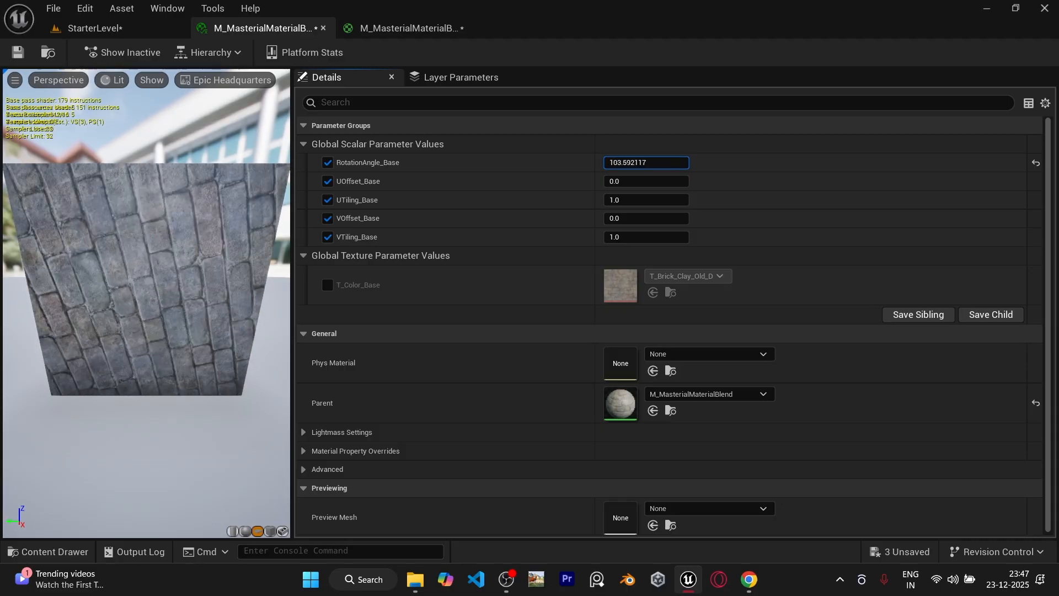
click(1036, 162)
click(450, 25)
- Move the whole network from the texture coordinates to T_Color_Base farther away from the material output node
scroll(555, 288, up, 3)
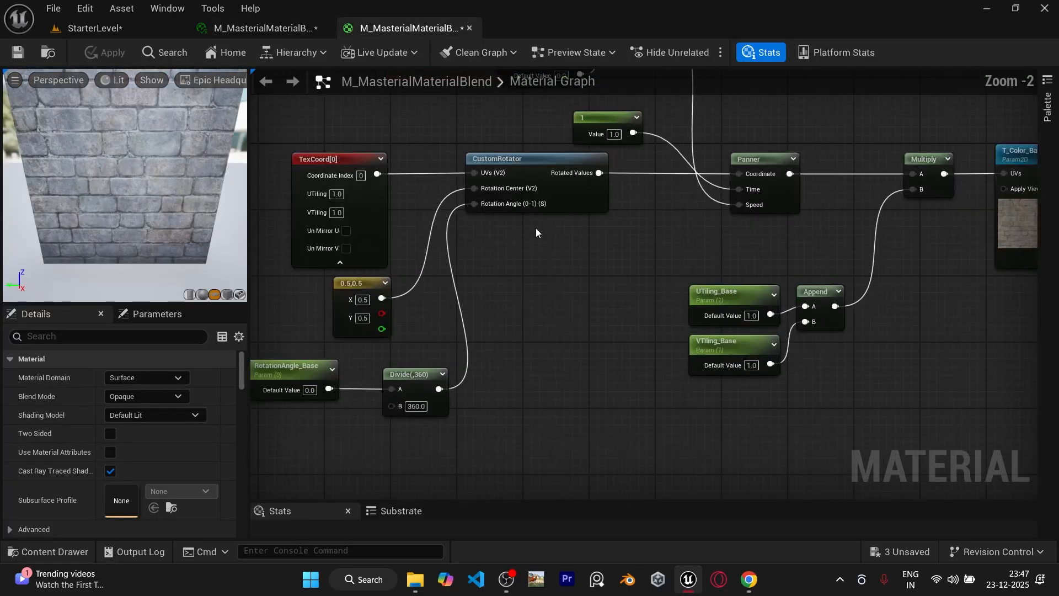
click(499, 152)
right_drag(499, 152, 375, 263)
click(629, 273)
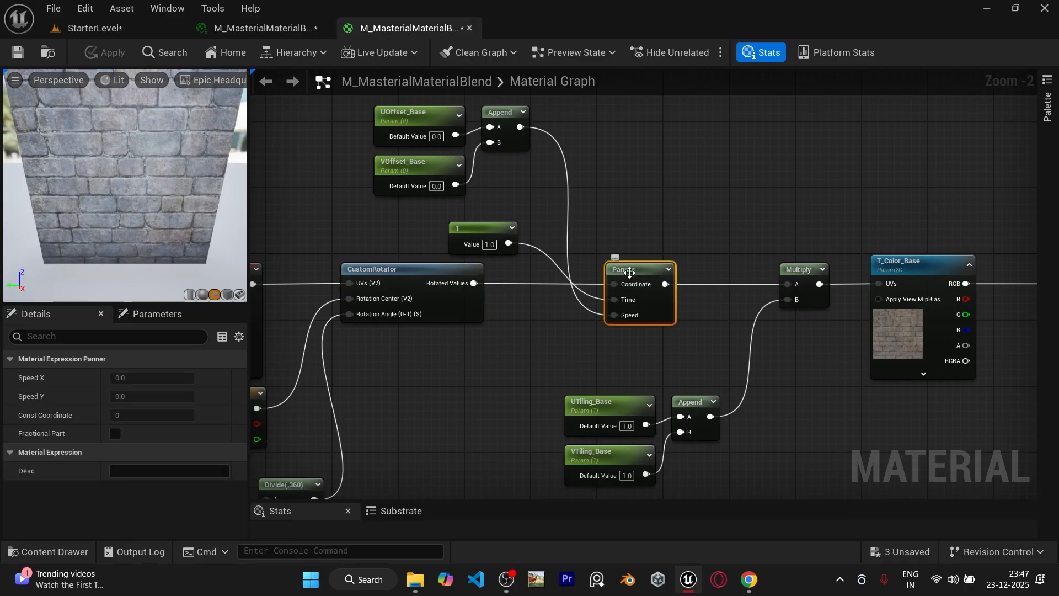
right_drag(735, 207, 532, 177)
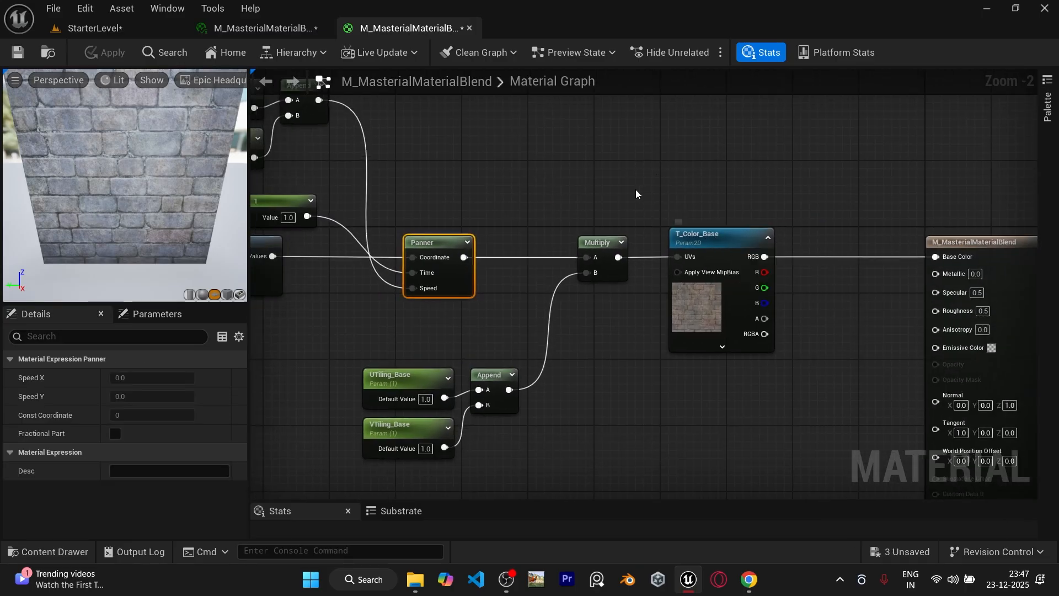
scroll(636, 192, down, 4)
right_drag(630, 196, 747, 204)
drag(489, 142, 766, 320)
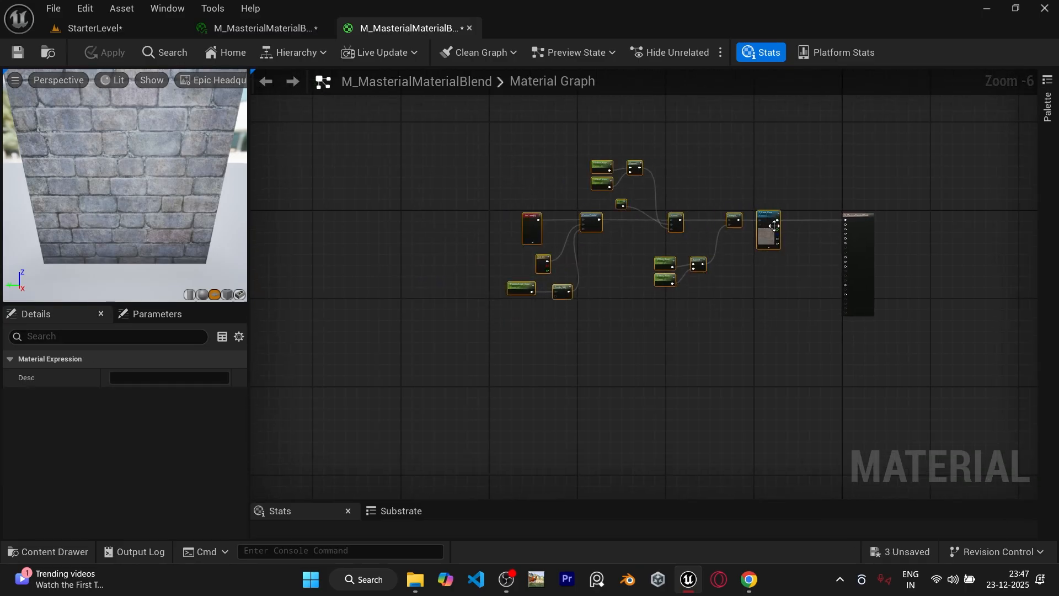
drag(757, 219, 638, 219)
scroll(690, 231, up, 4)
right_drag(691, 235, 654, 284)
scroll(654, 285, up, 1)
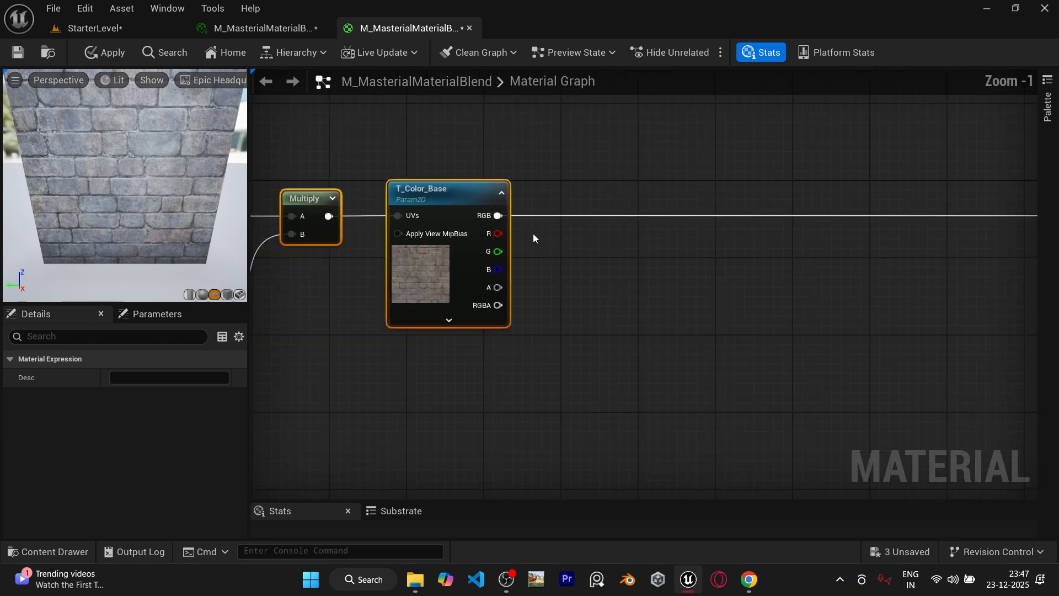
- Insert a Desaturation node between T_Color_Base's RGB output and Base Color, placed slightly above the texture's output line
right_drag(668, 204, 492, 247)
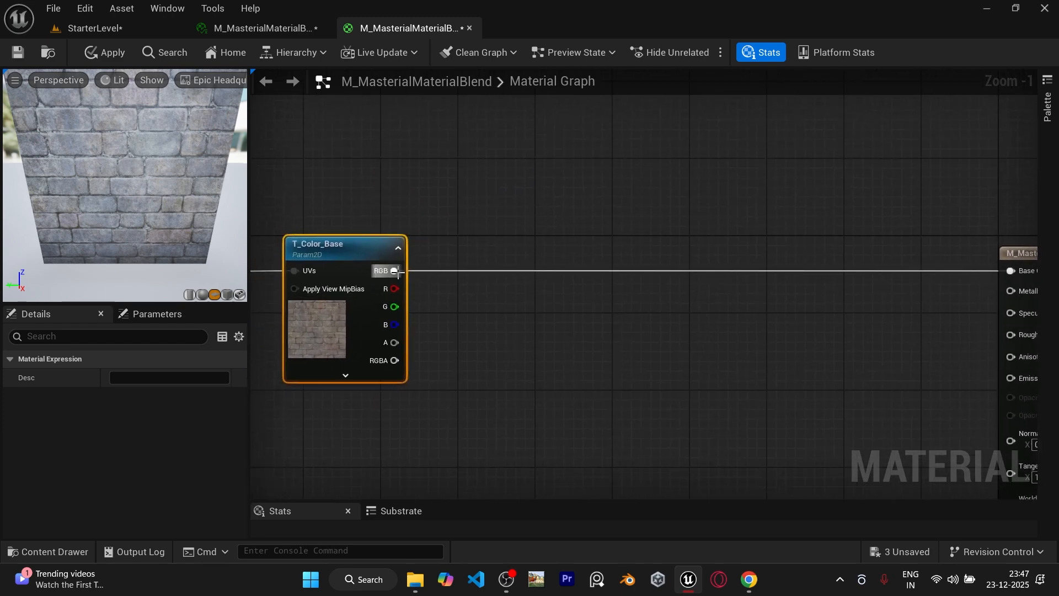
drag(395, 271, 496, 257)
text(desa)
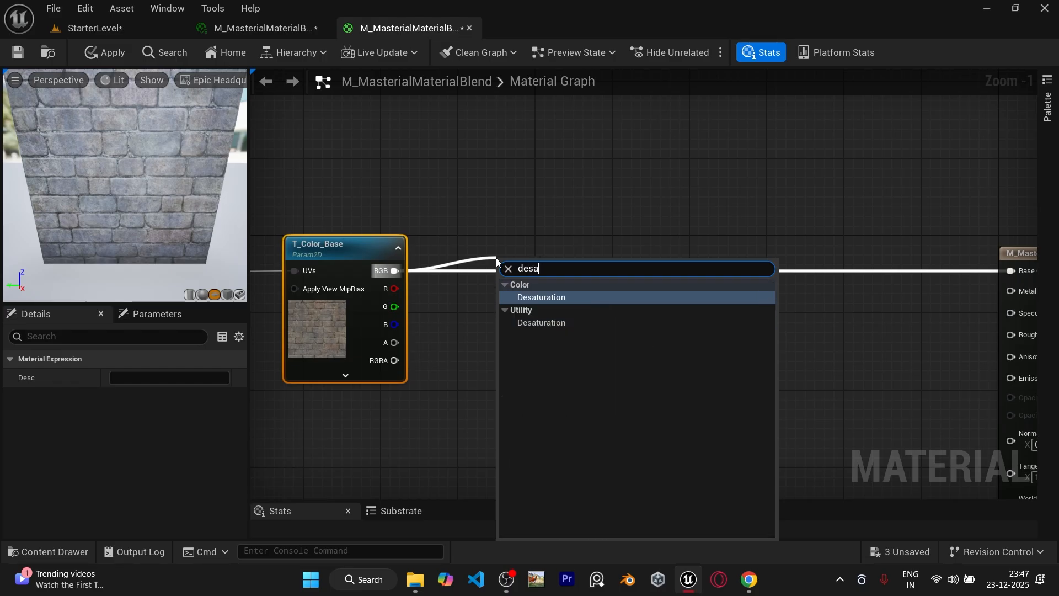
text(t)
click(614, 299)
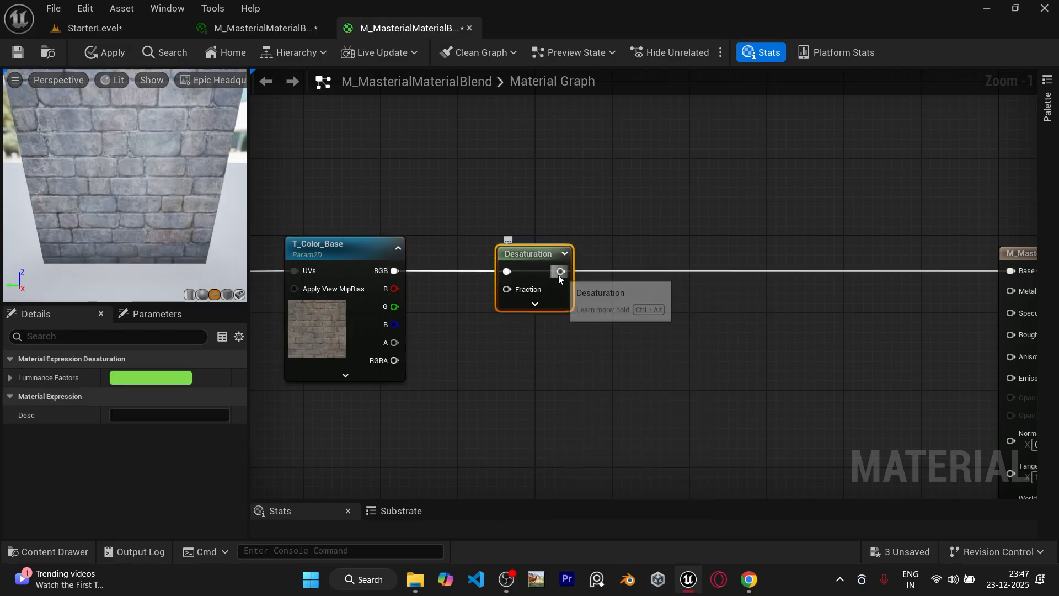
drag(560, 271, 1010, 272)
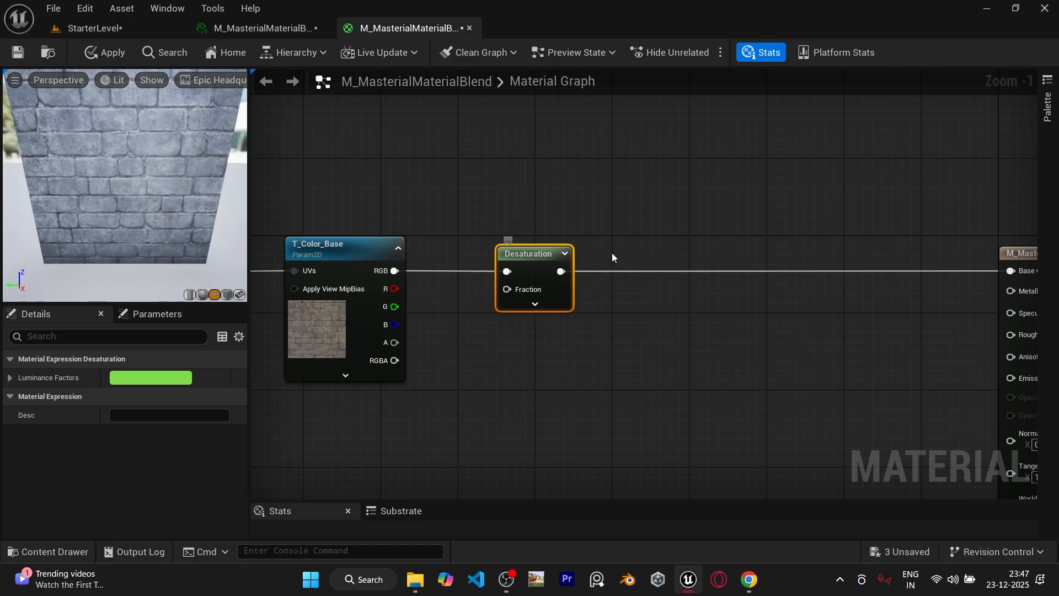
right_drag(612, 256, 615, 303)
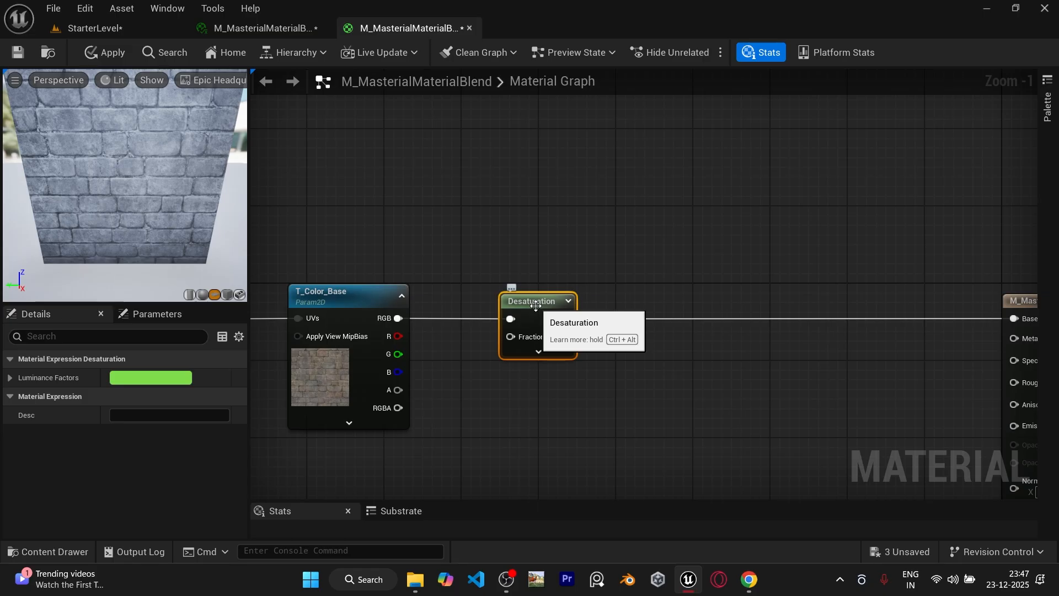
drag(535, 305, 516, 266)
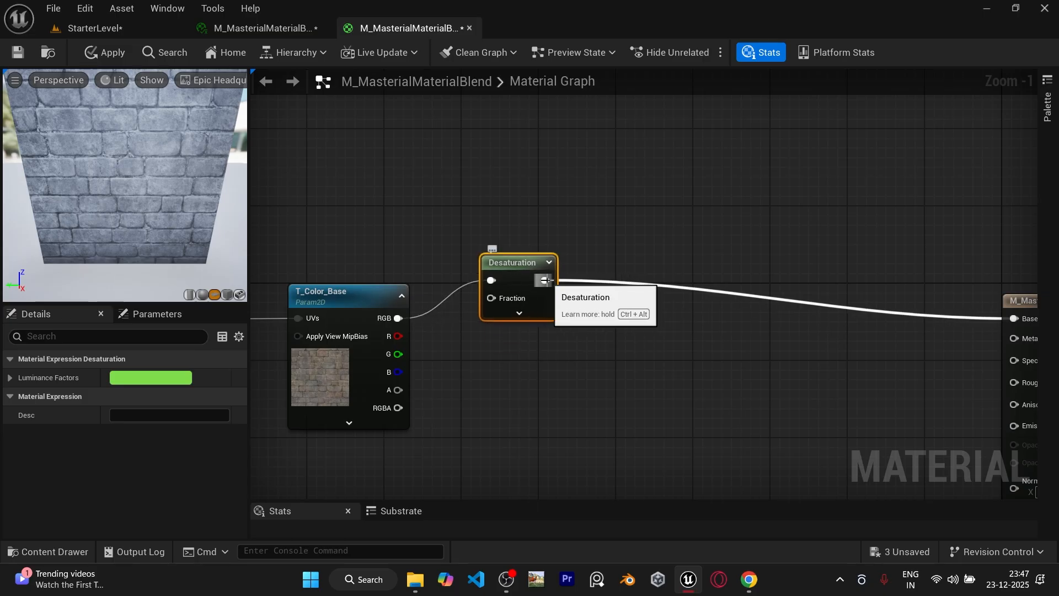
- Add a StaticSwitchParameter named ShouldUseDesaturation? with the Desaturation output feeding its True input
drag(544, 280, 610, 332)
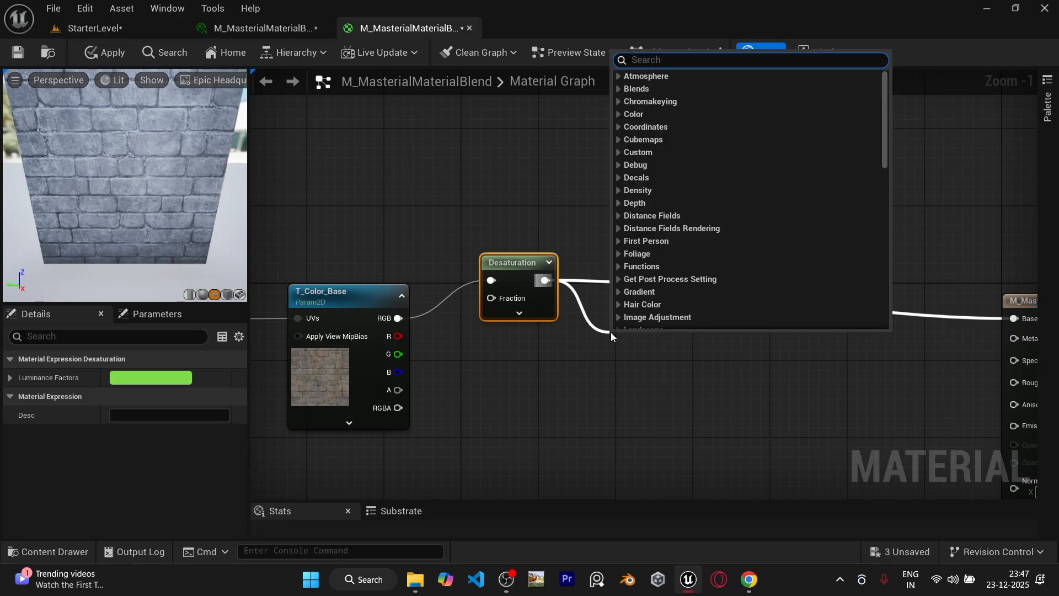
text(static sw)
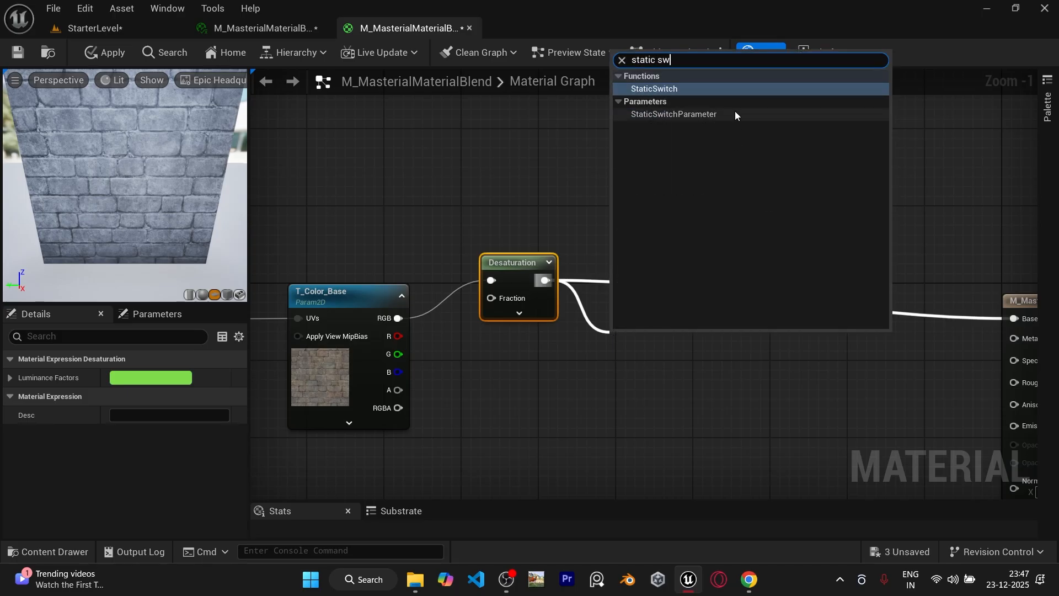
click(735, 111)
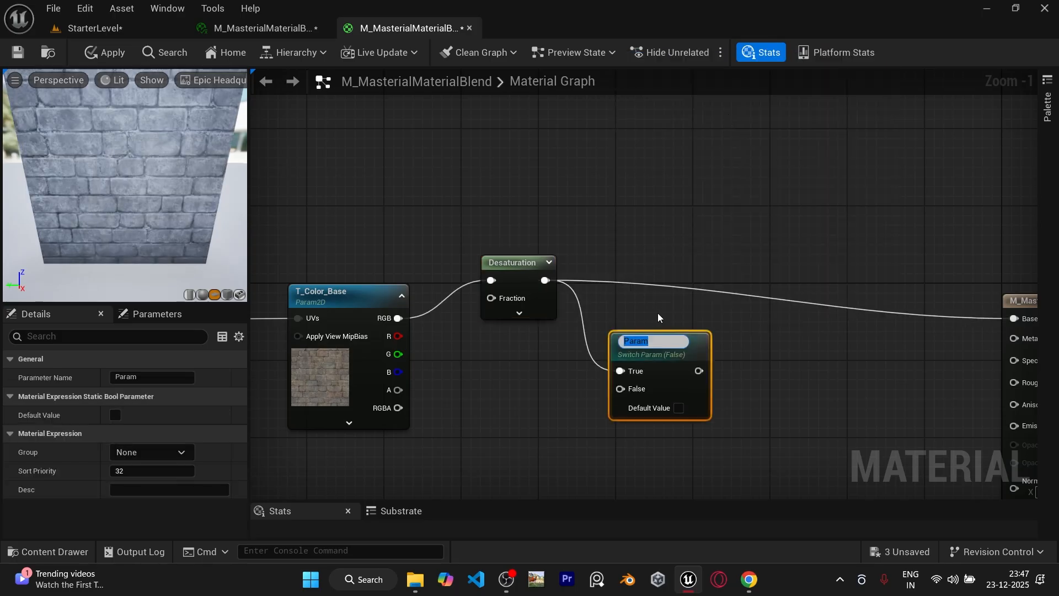
text(Sho)
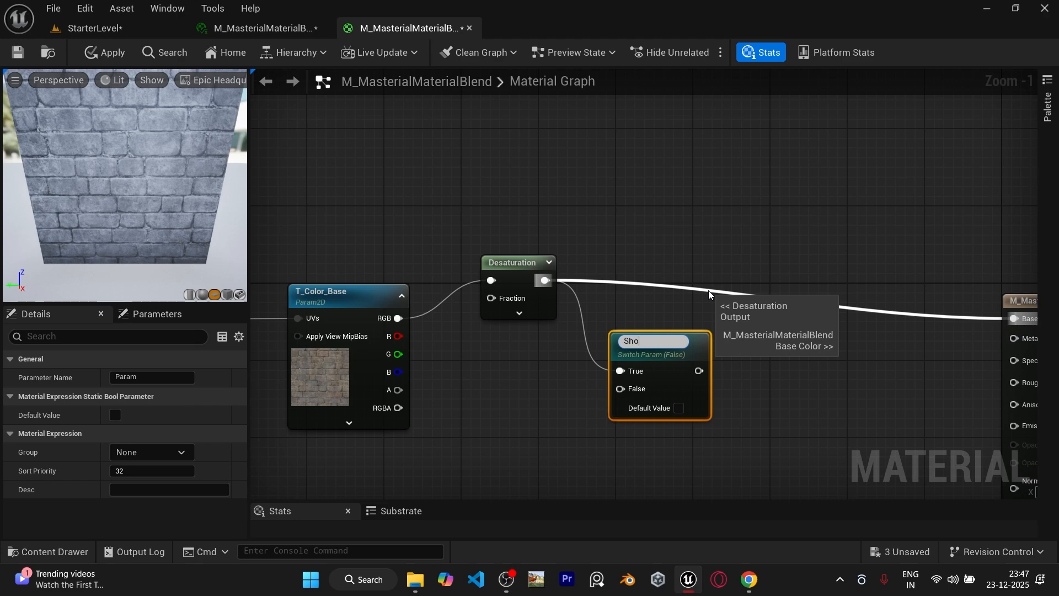
text(uldUseDesa)
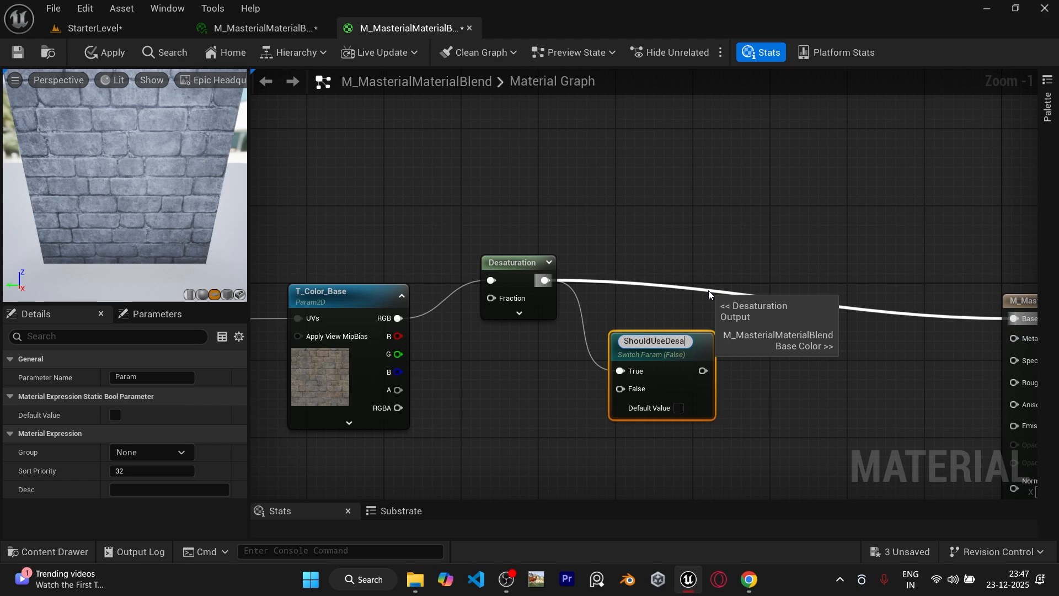
text(turation?)
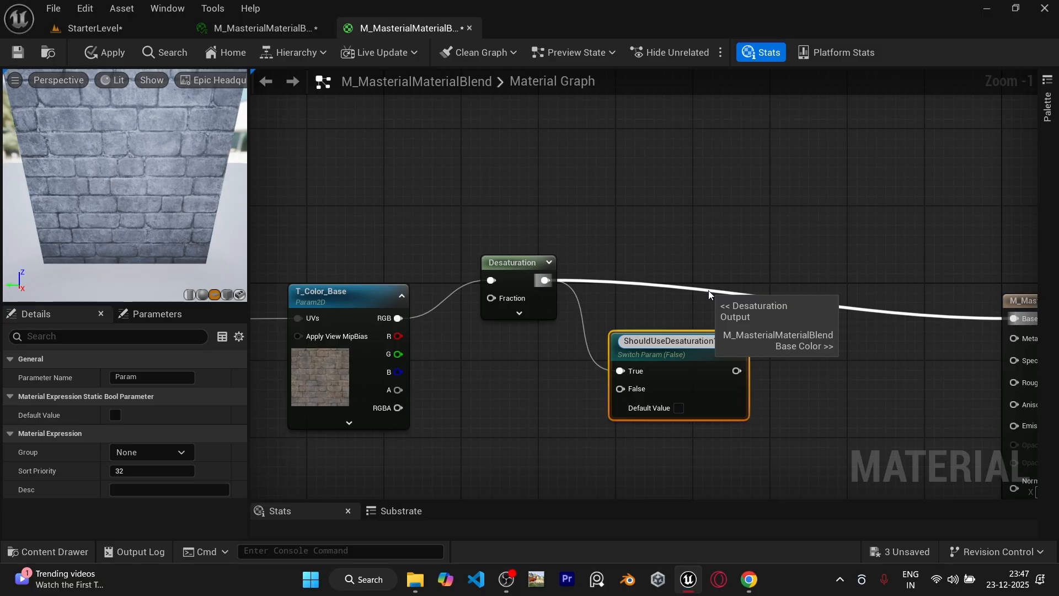
key(Return)
- Connect the ShouldUseDesaturation? output to Base Color and T_Color_Base's RGB to its False input, aligning the switch node
drag(655, 356, 662, 315)
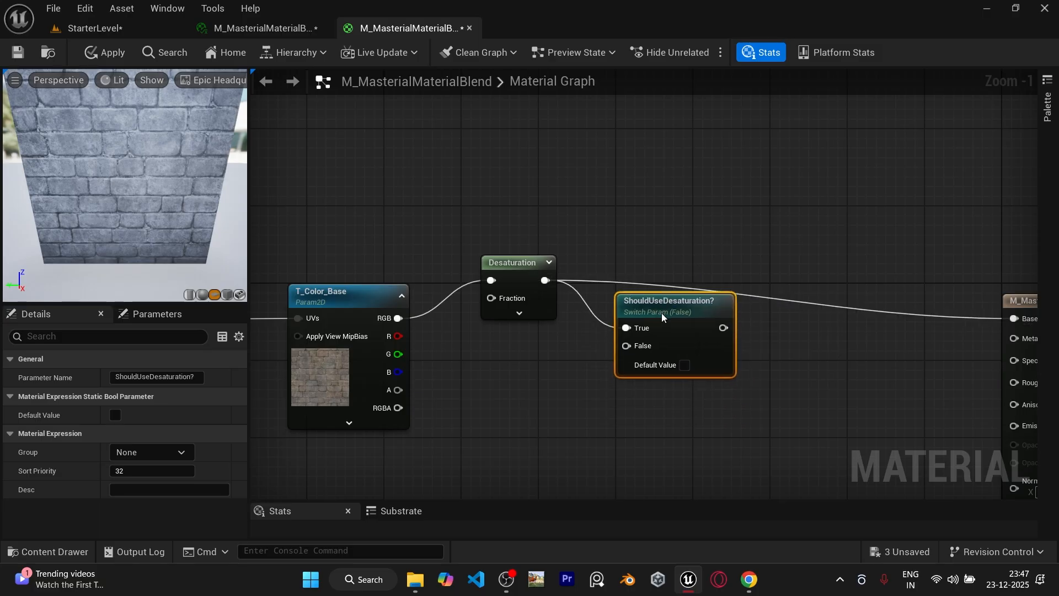
drag(723, 328, 666, 327)
click(985, 323)
click(624, 315)
right_drag(747, 369, 801, 361)
scroll(579, 298, up, 1)
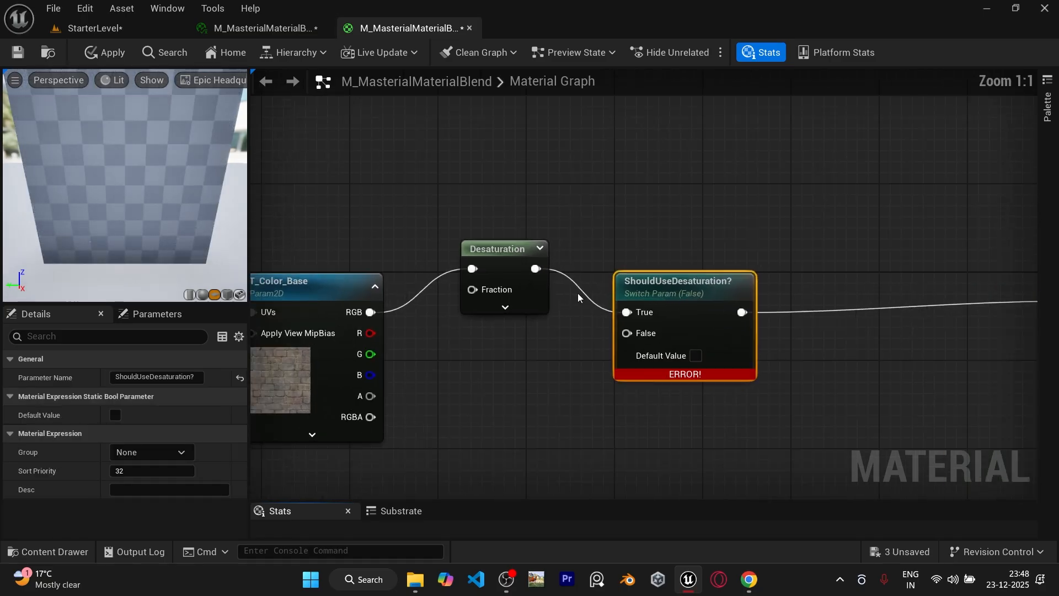
right_drag(579, 298, 709, 284)
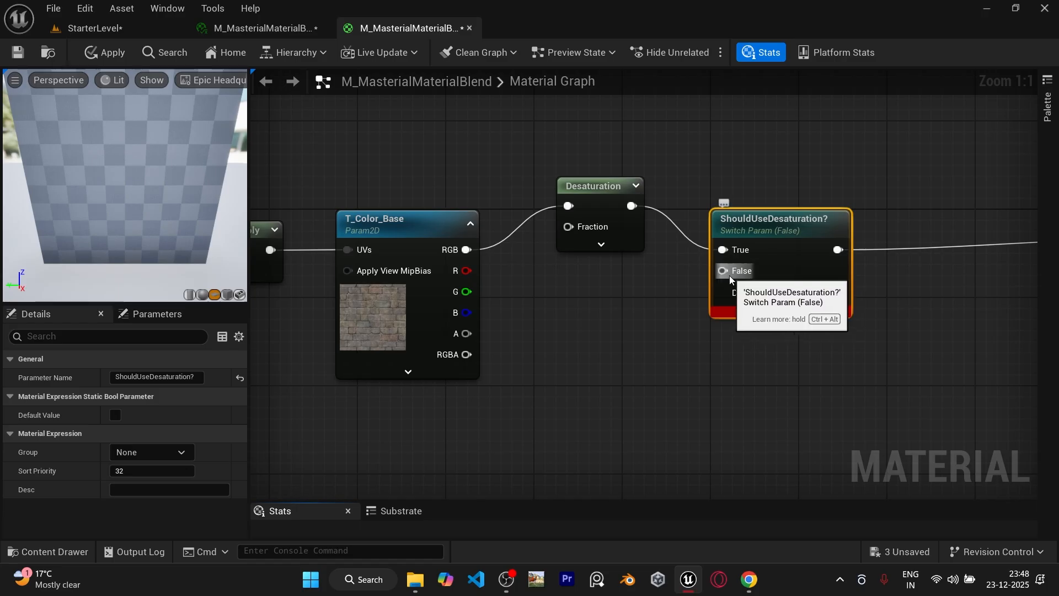
drag(723, 270, 470, 255)
drag(794, 238, 794, 215)
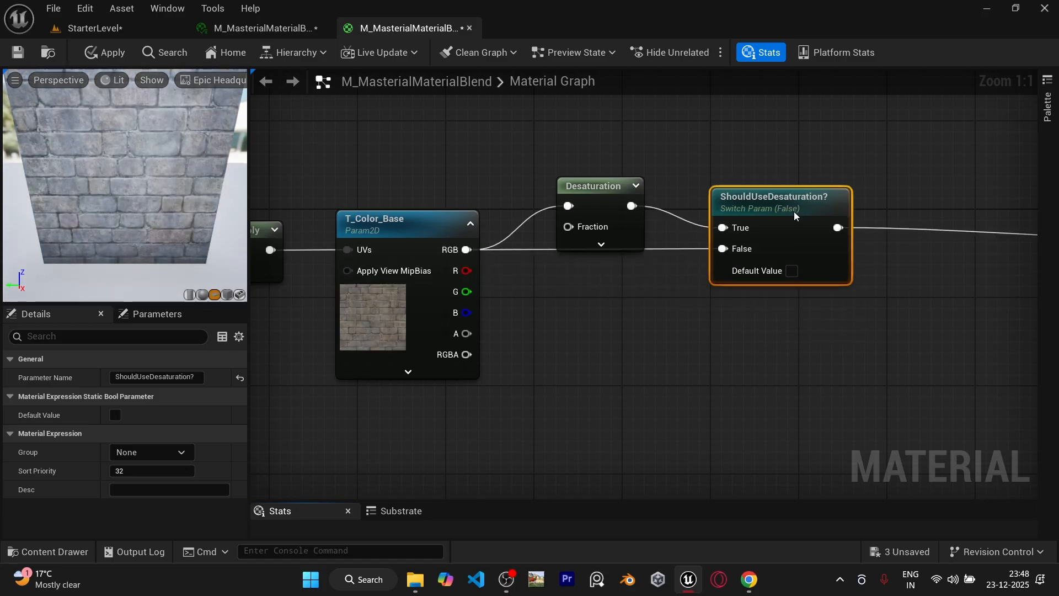
- Toggle the default value of ShouldUseDesaturation? on and back off
right_drag(861, 333, 697, 353)
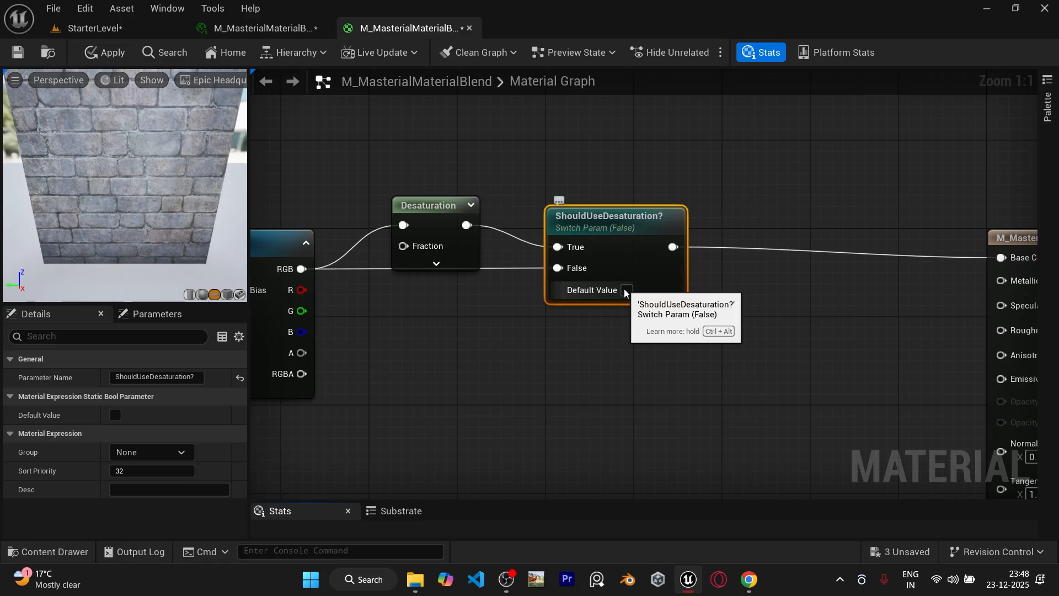
click(626, 290)
click(627, 291)
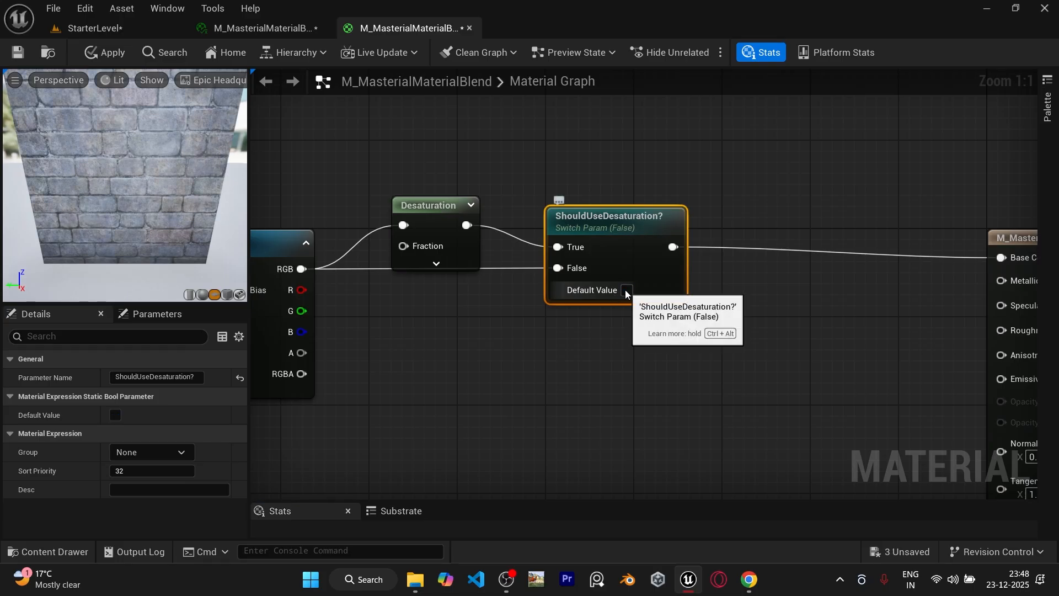
- Align the M_MasterialMaterialBlend output node with the output of the ShouldUseDesaturation? switch
scroll(742, 309, down, 2)
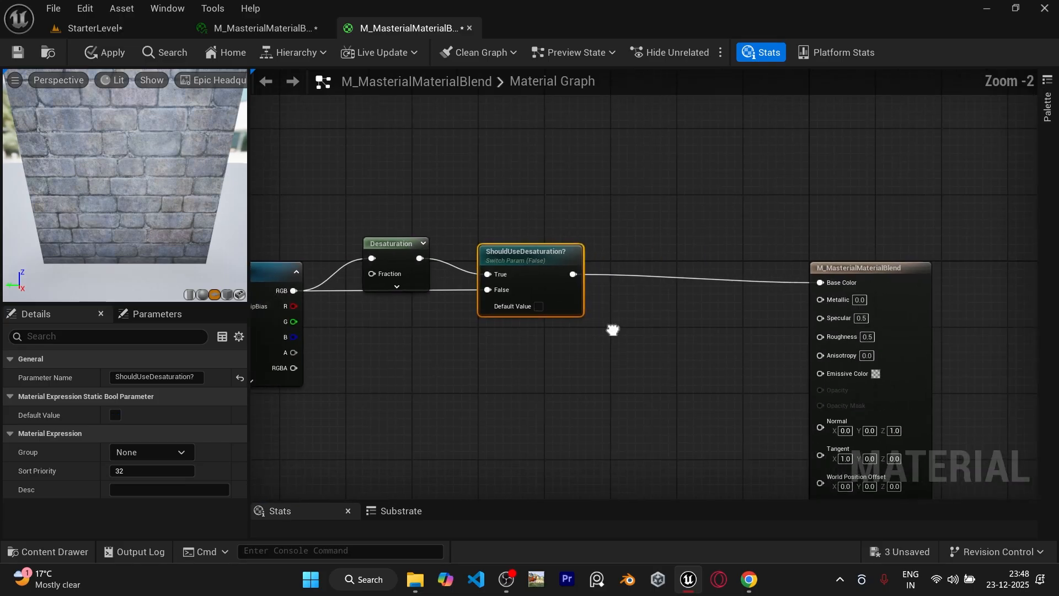
click(865, 258)
right_drag(745, 255, 734, 302)
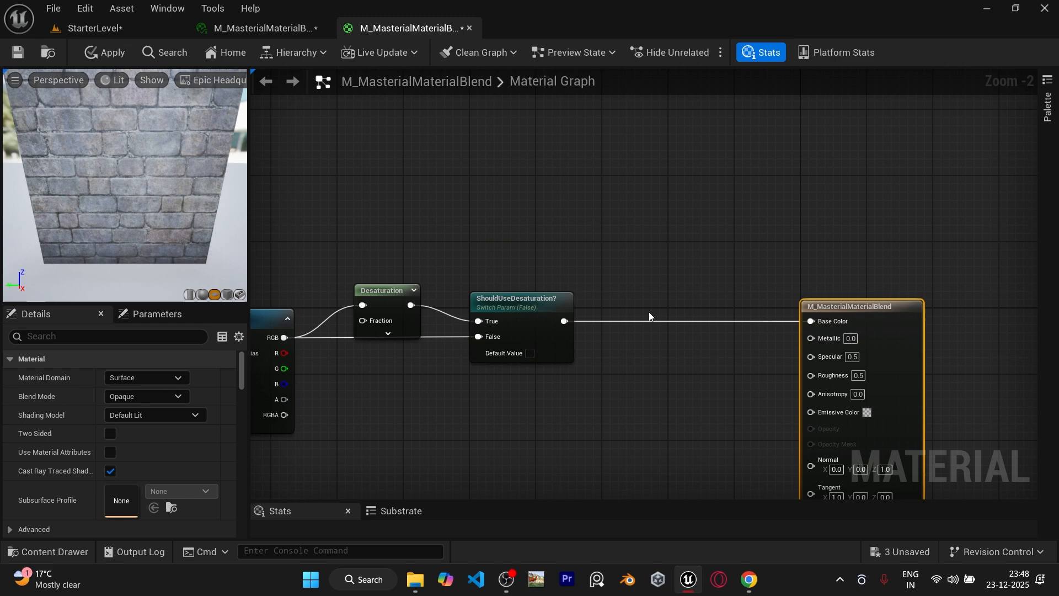
- Rename the desaturation switch parameter as ShouldUseDesaturation_Base?
click(529, 316)
scroll(550, 326, up, 2)
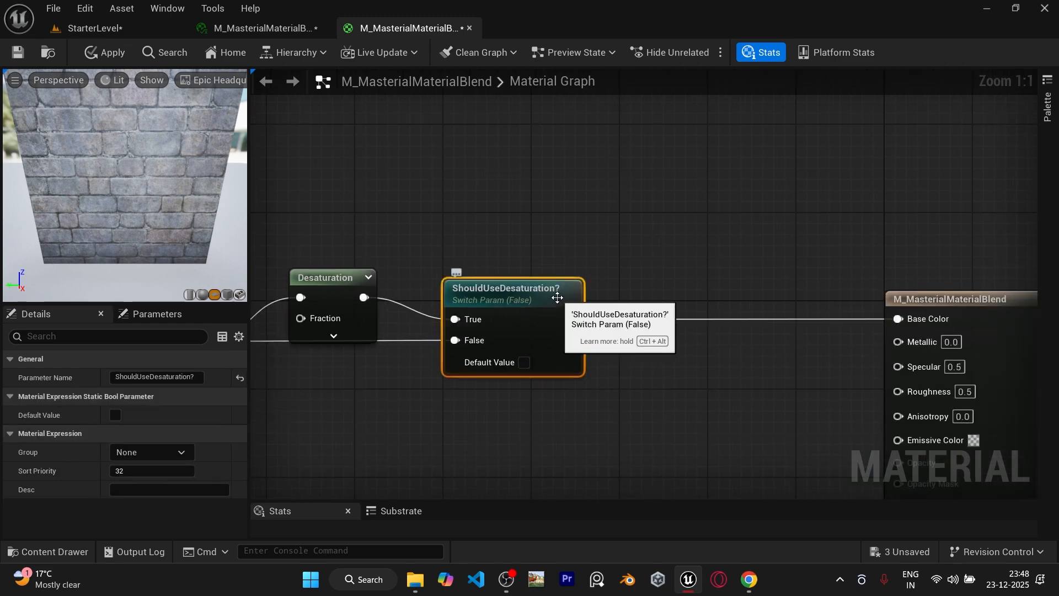
double_click(562, 291)
click(563, 290)
text(_)
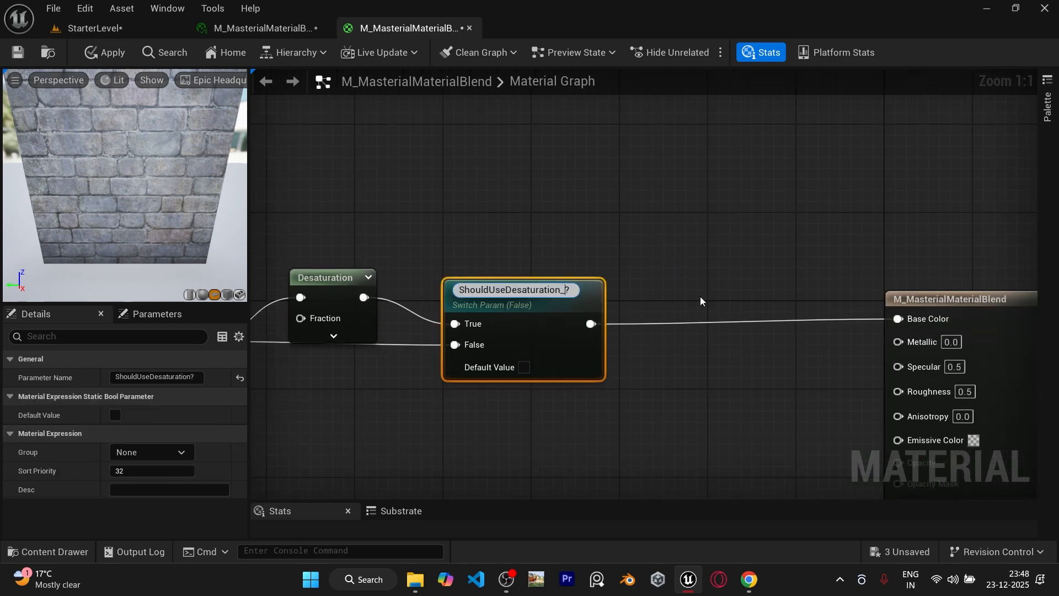
text(Base)
key(Return)
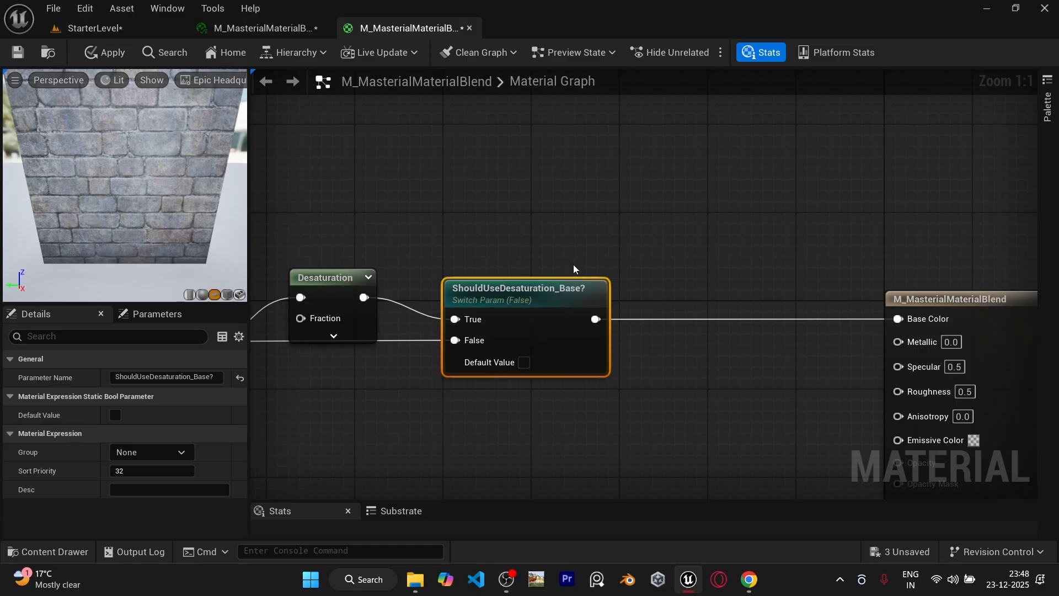
- Duplicate the desaturation switch, place the copy before the material output node, and rename it ShouldUseTint_Base?
right_drag(804, 300, 672, 283)
key(ctrl+d)
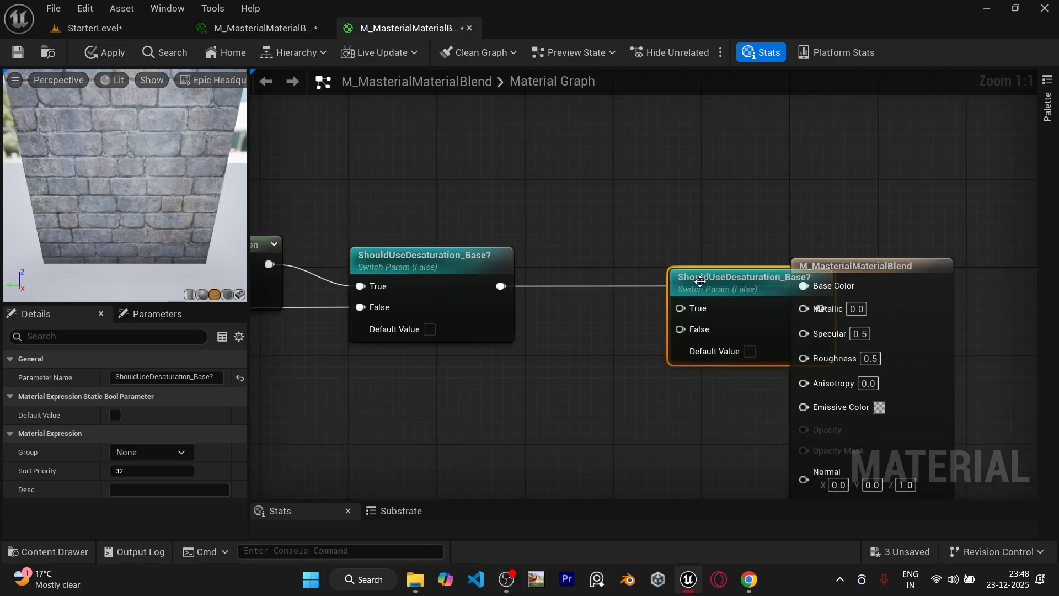
drag(672, 282, 585, 283)
double_click(618, 268)
click(694, 268)
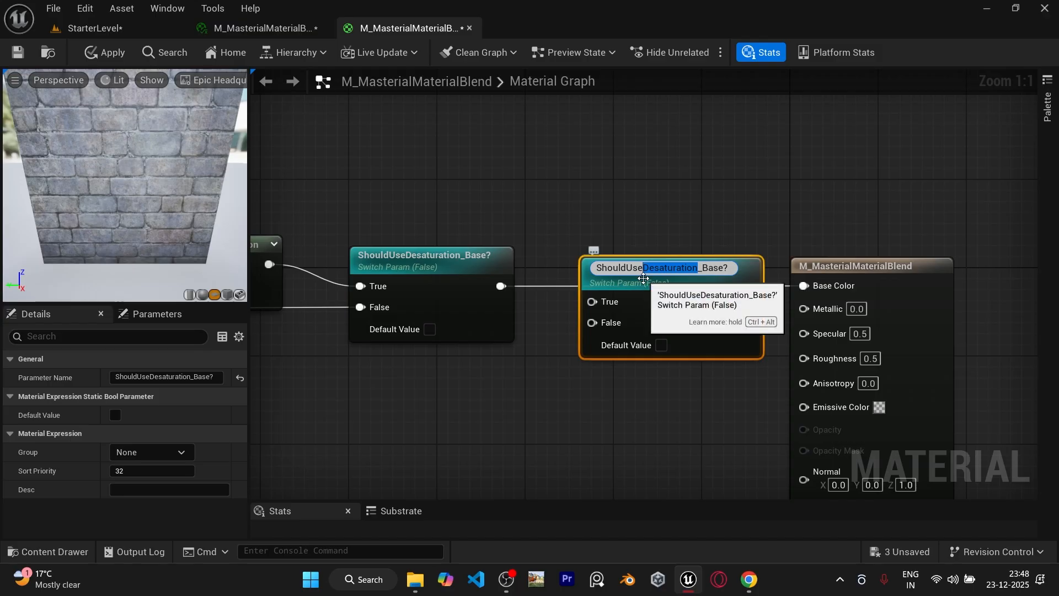
text(Tint)
key(Return)
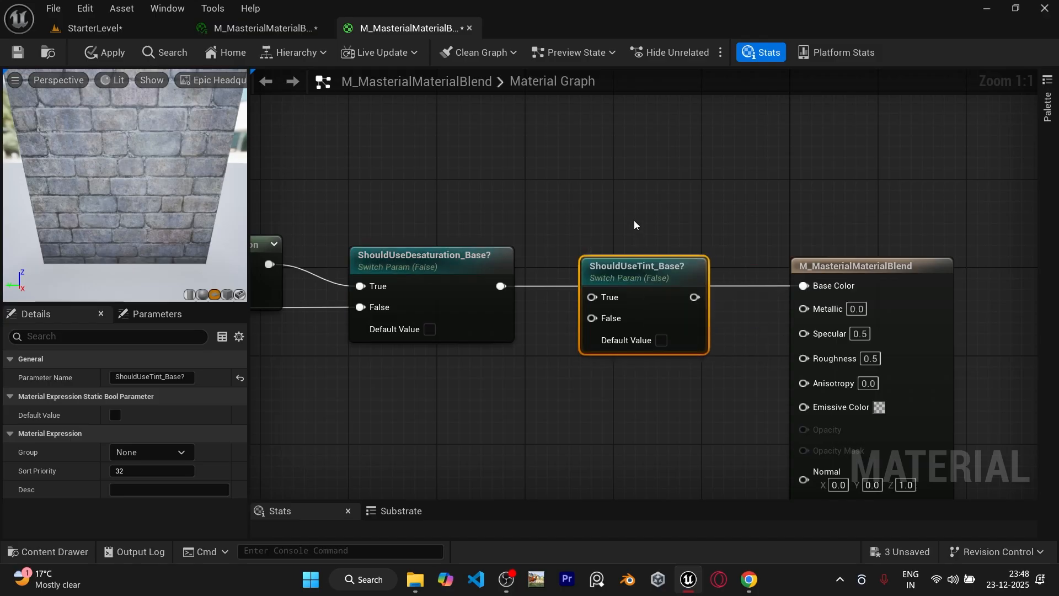
- Create a three-component vector constant in the empty area above the two switch nodes
scroll(634, 293, down, 3)
right_drag(559, 243, 583, 282)
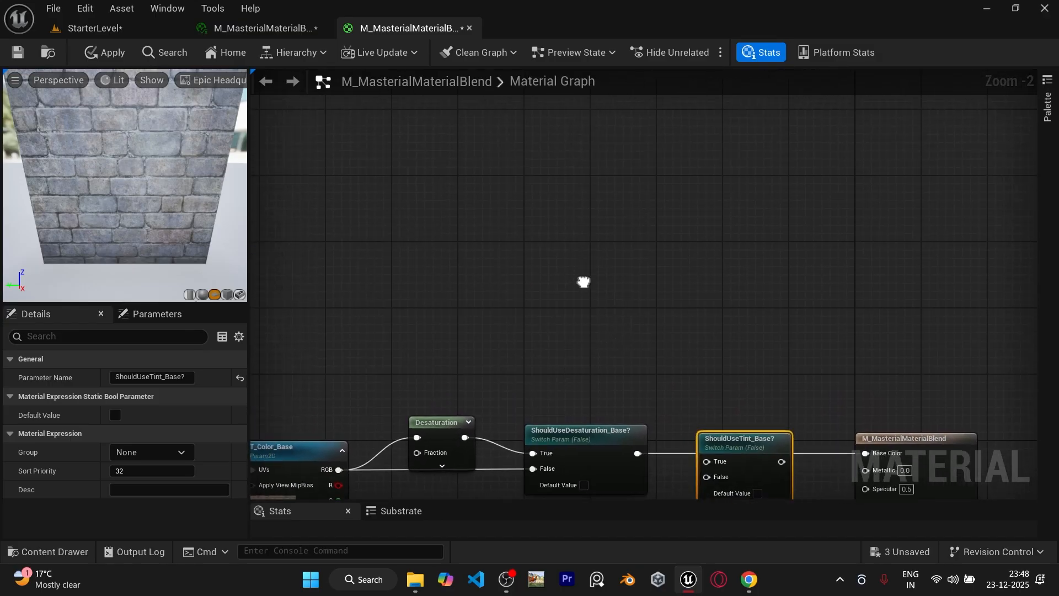
click(540, 230)
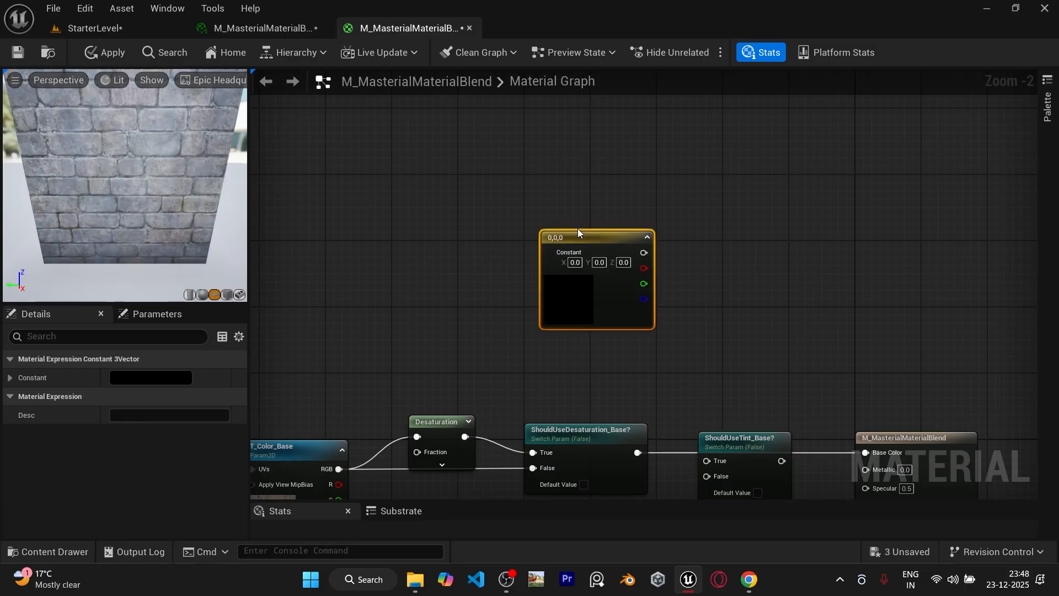
scroll(558, 201, up, 2)
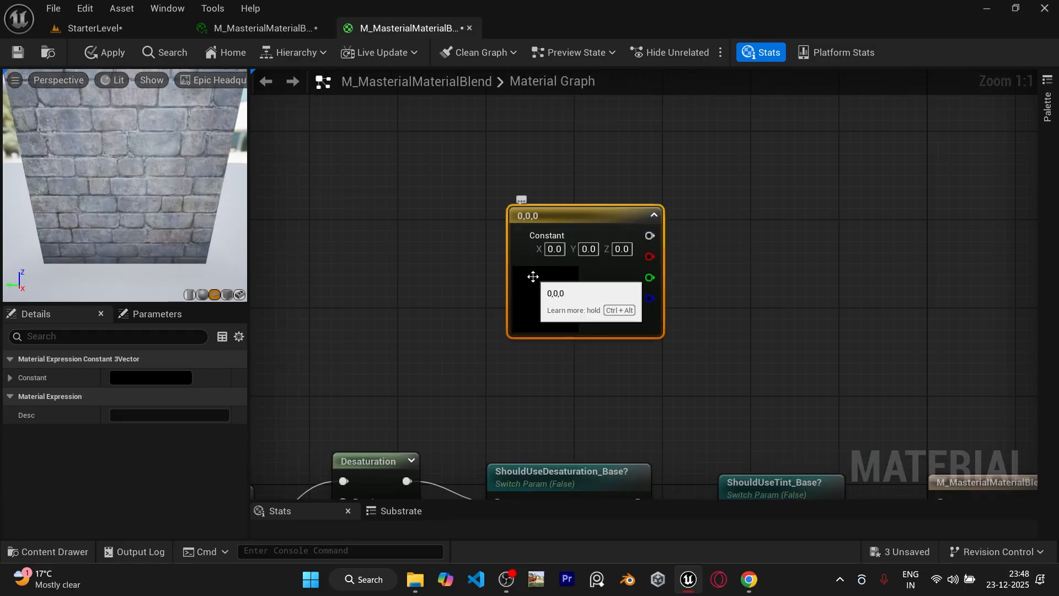
- Convert the new three-component constant into a parameter named TintColor_Base and place it further up and to the left
right_click(571, 215)
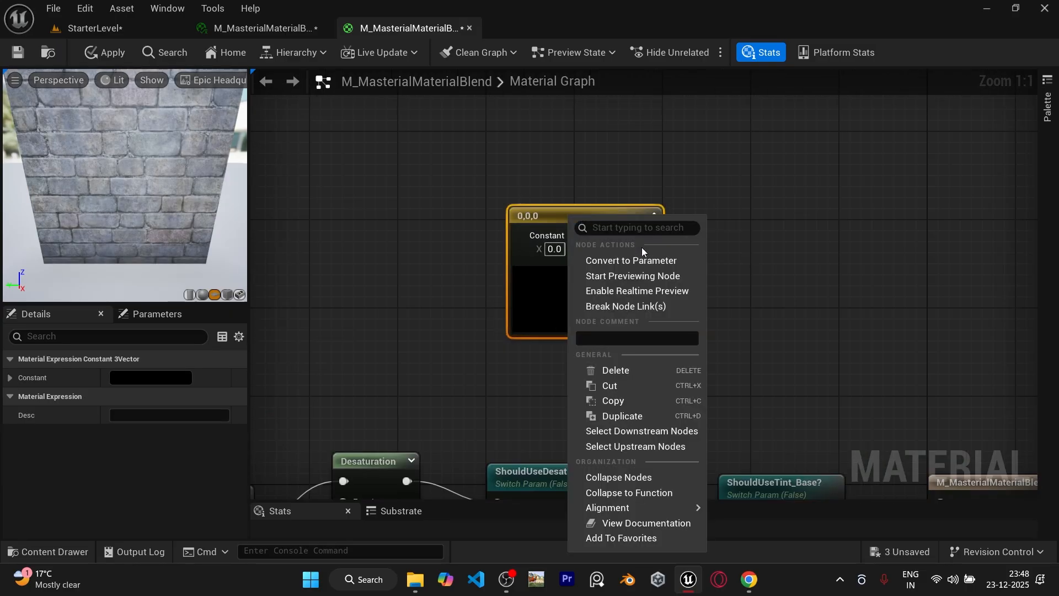
click(642, 262)
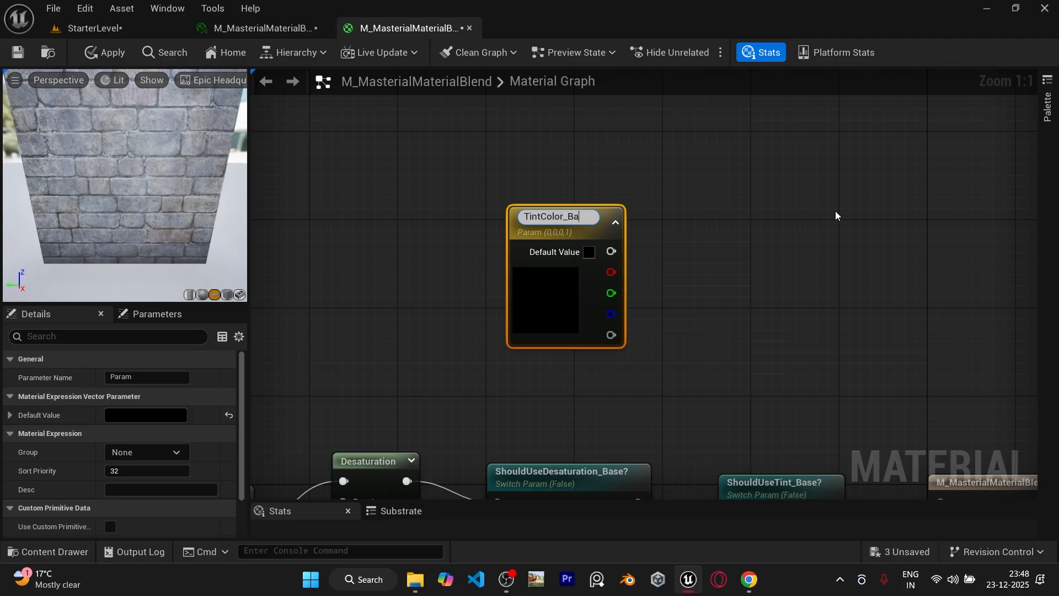
text(TintColor_Base)
key(Return)
drag(550, 225, 474, 184)
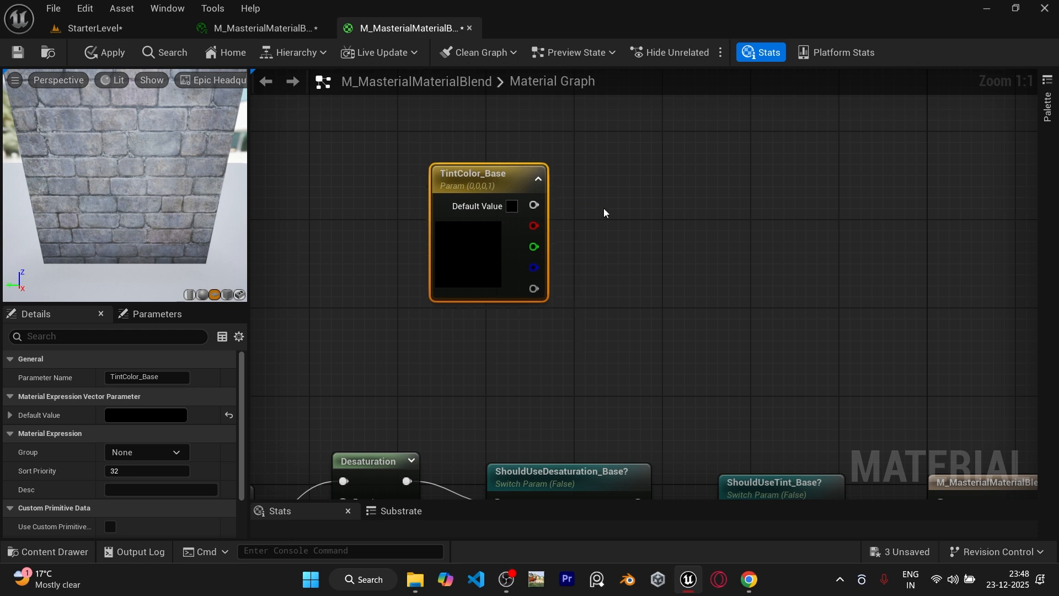
- Add a Multiply node beside TintColor_Base and connect the tint colour output to its A input
click(644, 193)
click(644, 191)
drag(534, 205, 639, 218)
click(547, 330)
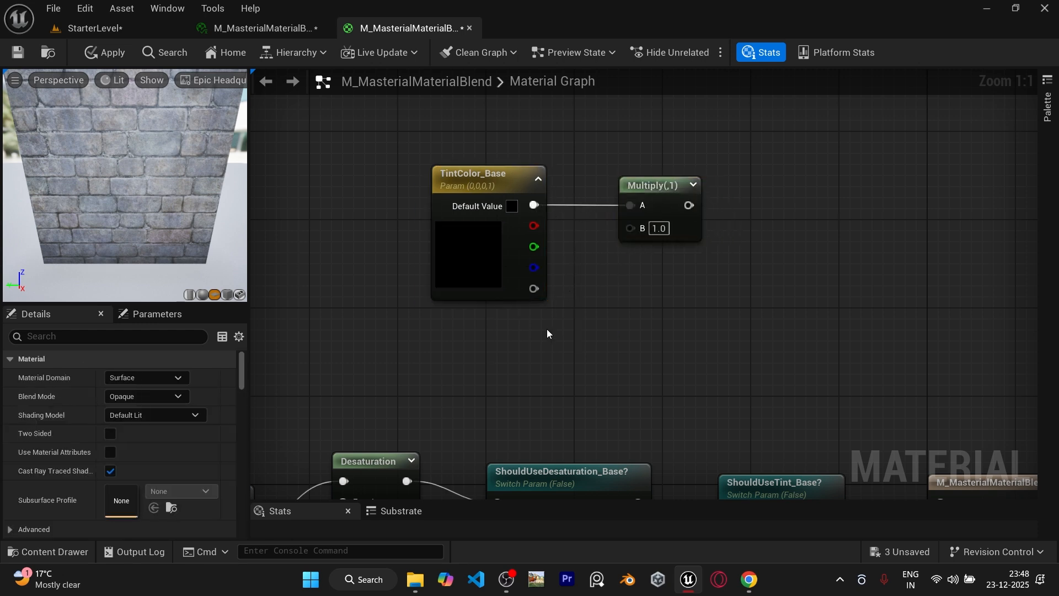
- Create a scalar constant below TintColor_Base and convert it into a parameter named TintIntensity
click(478, 326)
right_click(507, 338)
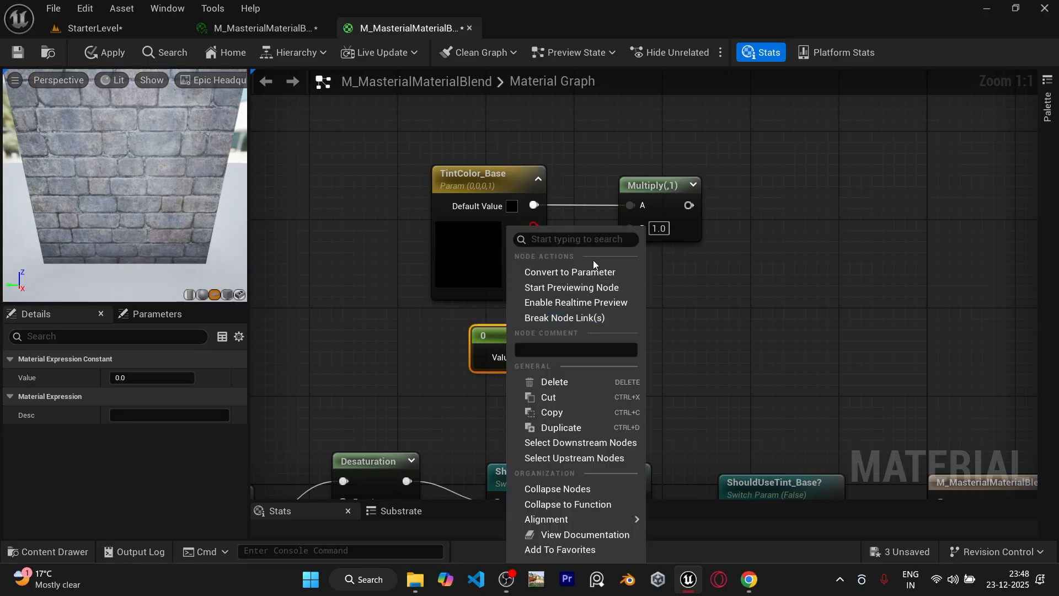
click(588, 270)
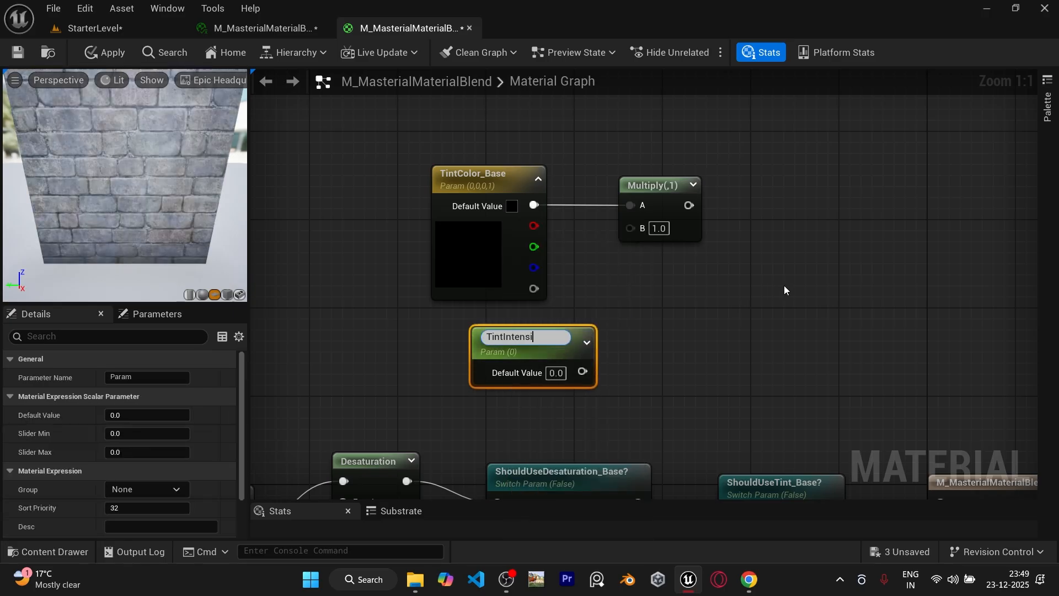
key(Return)
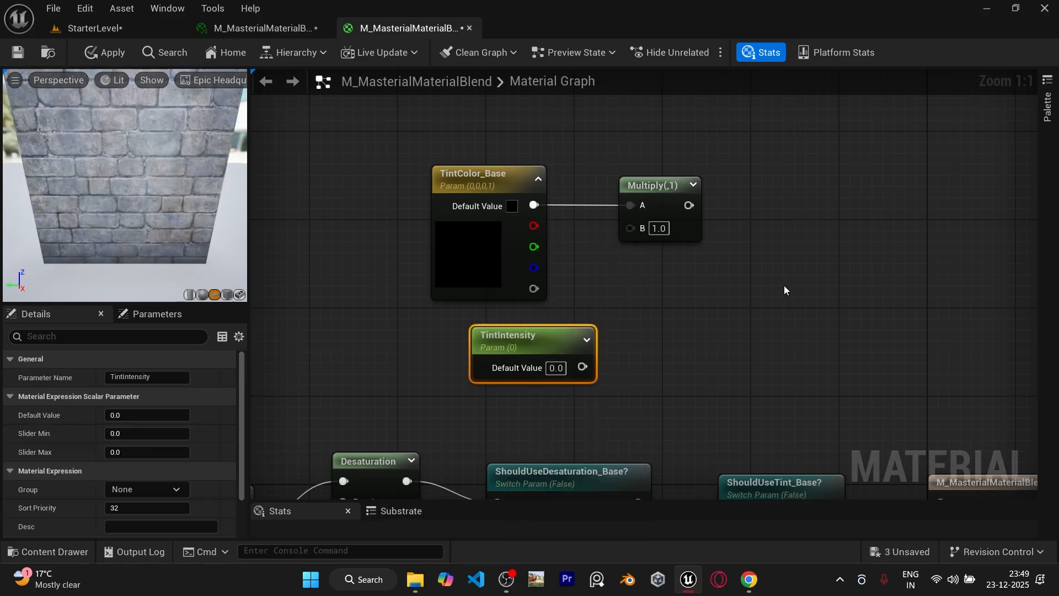
- Set TintIntensity's default value to 1, align it under TintColor_Base, and connect it to the Multiply node's B input
click(556, 368)
text(1)
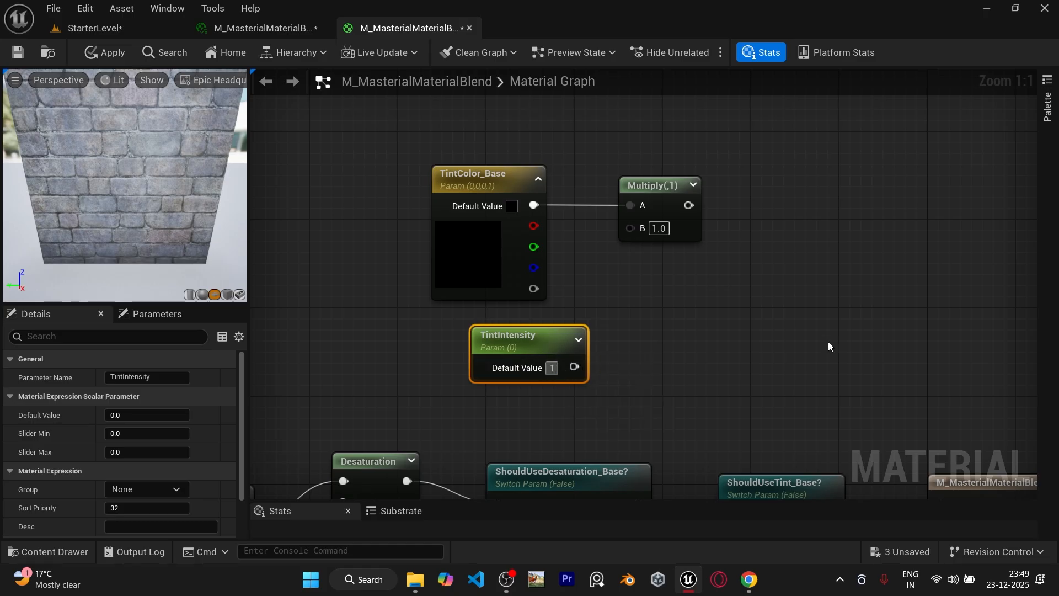
key(Return)
drag(518, 364, 466, 357)
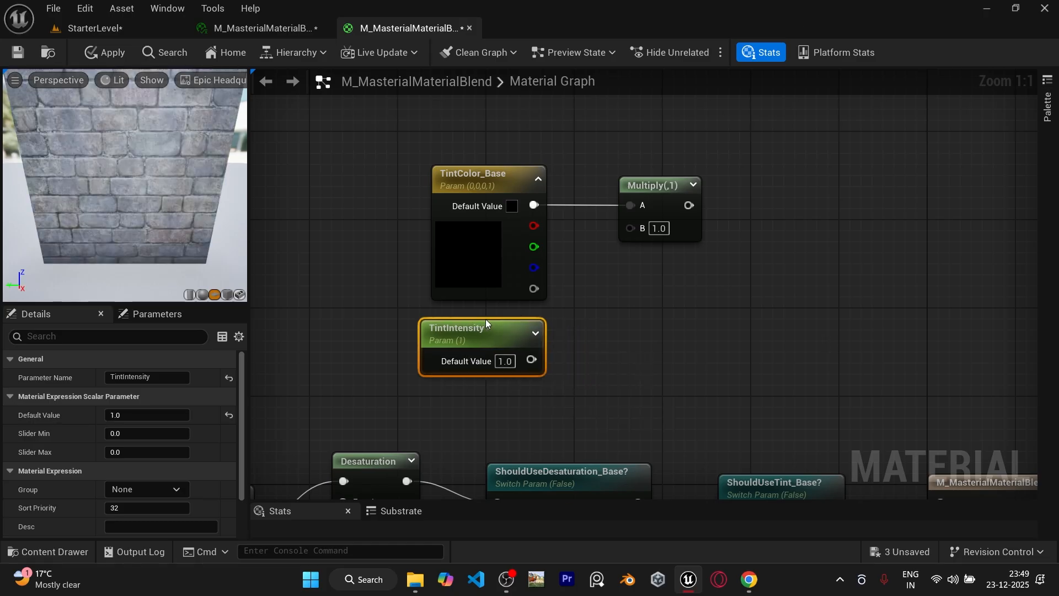
drag(531, 359, 629, 229)
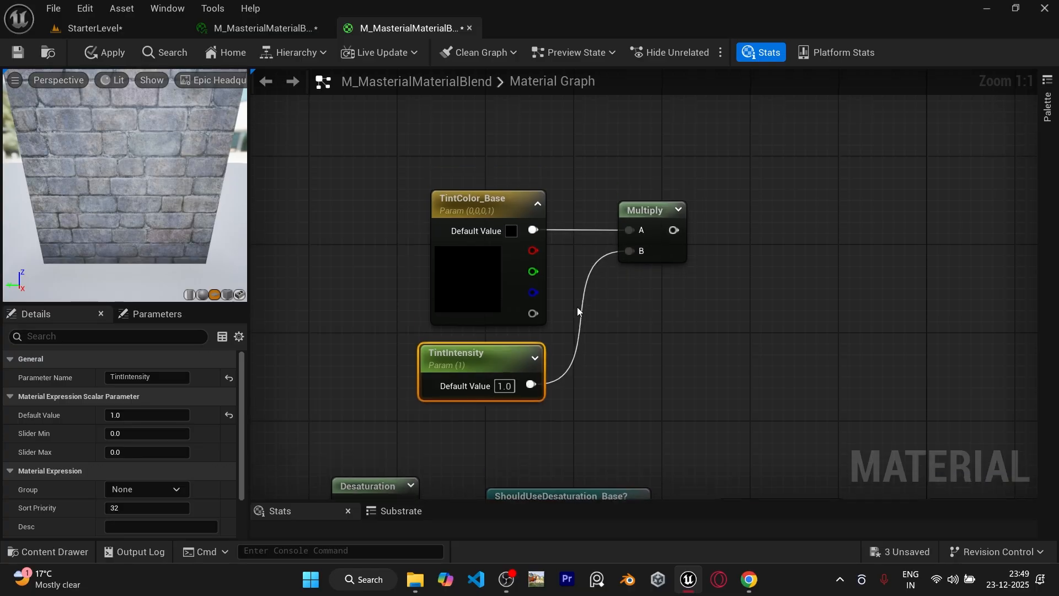
- Set TintColor_Base's default colour to a light orange with about R 1.0, G 0.756, B 0.341
double_click(454, 291)
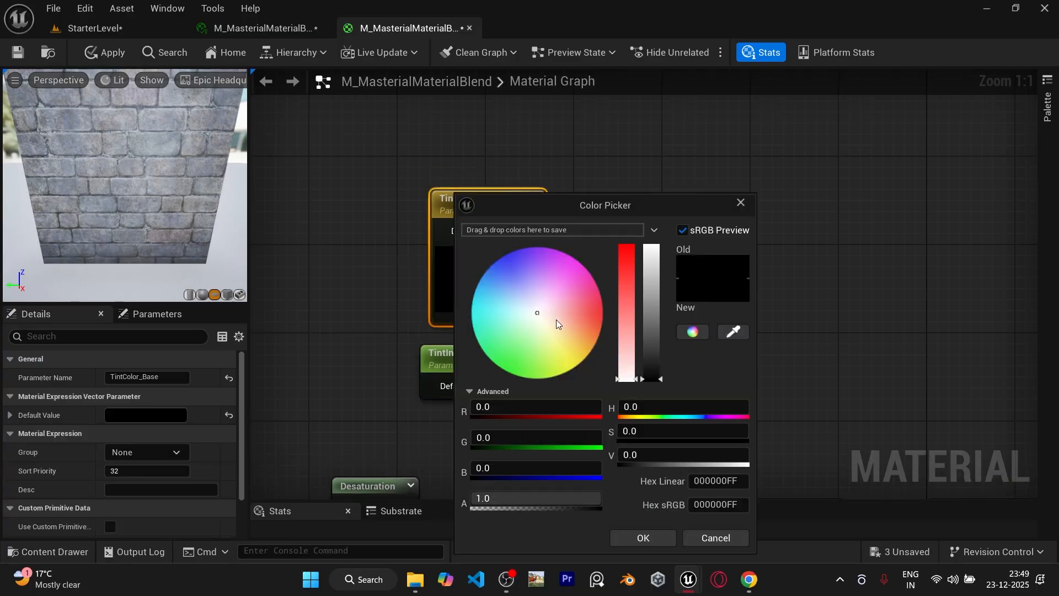
drag(556, 320, 571, 340)
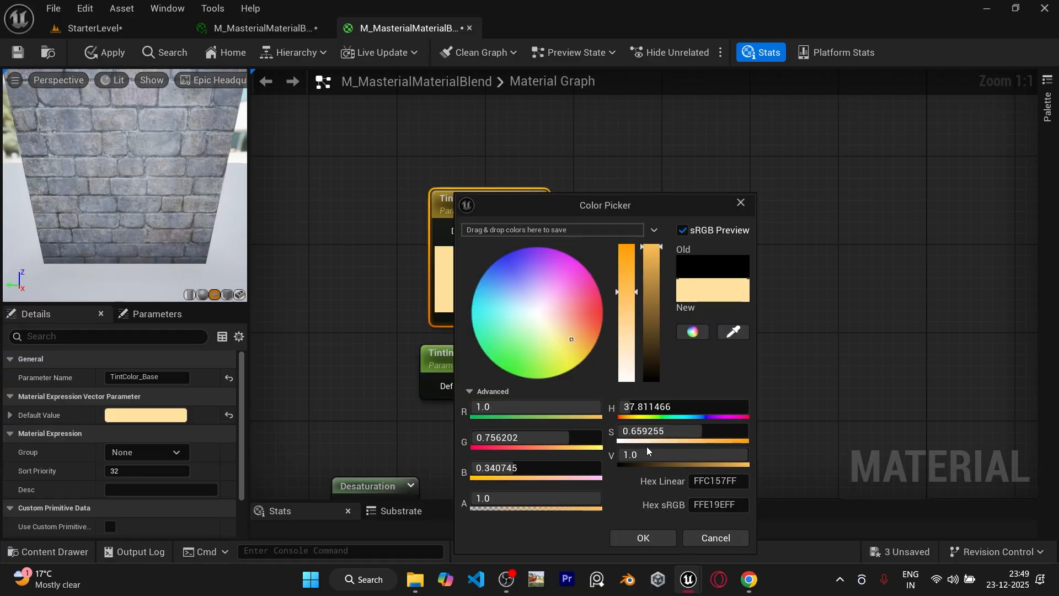
click(646, 539)
- Shift the tint nodes left and the ShouldUseTint_Base? switch and material output node right to make room between them
right_drag(760, 306, 740, 272)
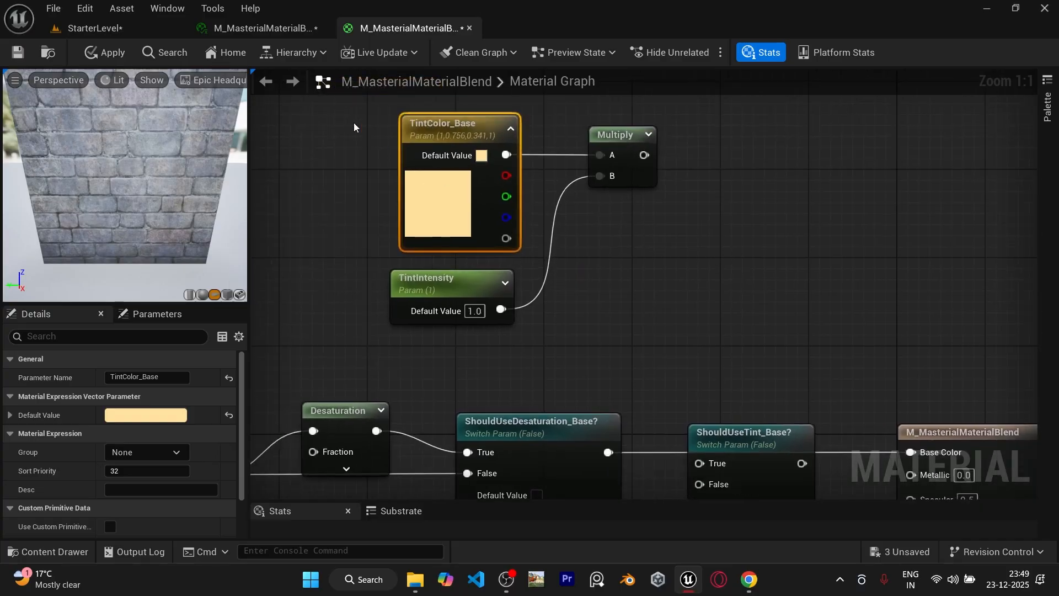
drag(351, 118, 623, 296)
drag(624, 149, 592, 148)
right_drag(701, 222, 622, 171)
drag(621, 364, 828, 386)
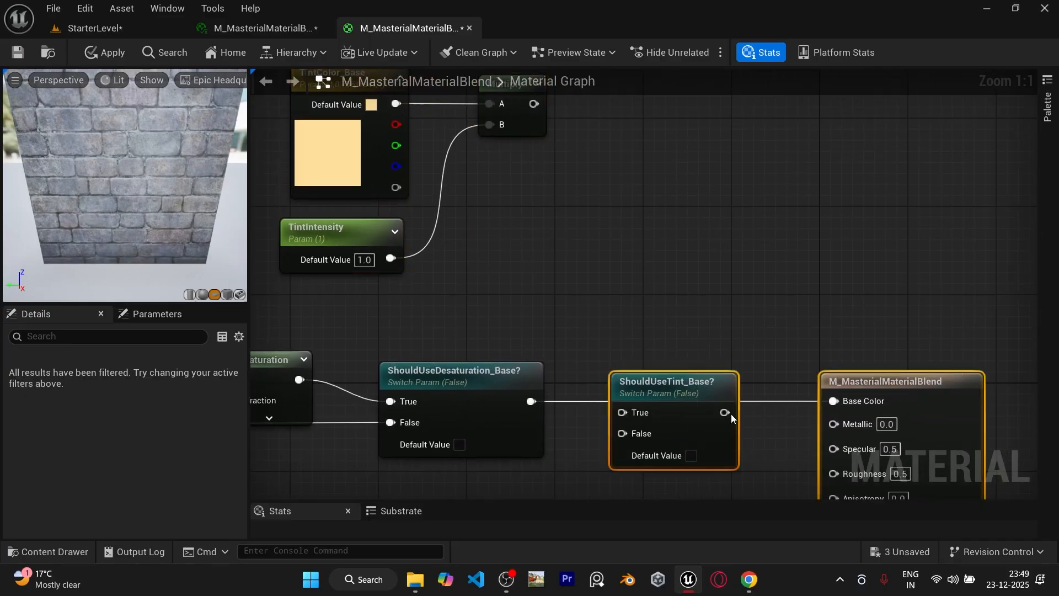
drag(690, 401, 822, 402)
- Add a Blend_Overlay node in the space between the tint Multiply node and the ShouldUseTint_Base? switch
right_drag(643, 302, 723, 388)
right_drag(624, 234, 565, 192)
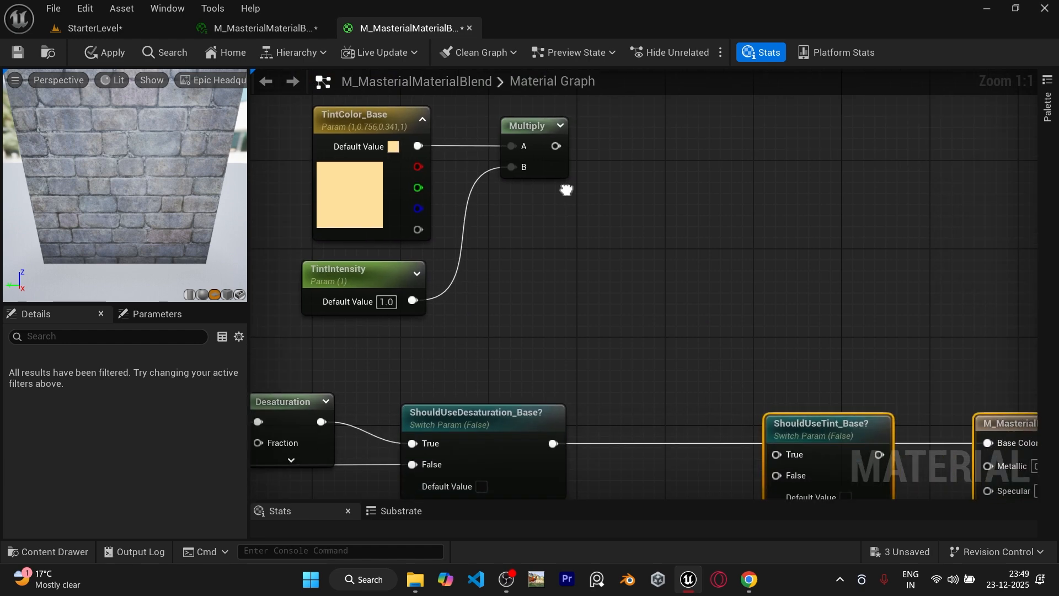
right_drag(615, 330, 600, 276)
right_drag(562, 144, 571, 187)
right_click(615, 247)
text(blen)
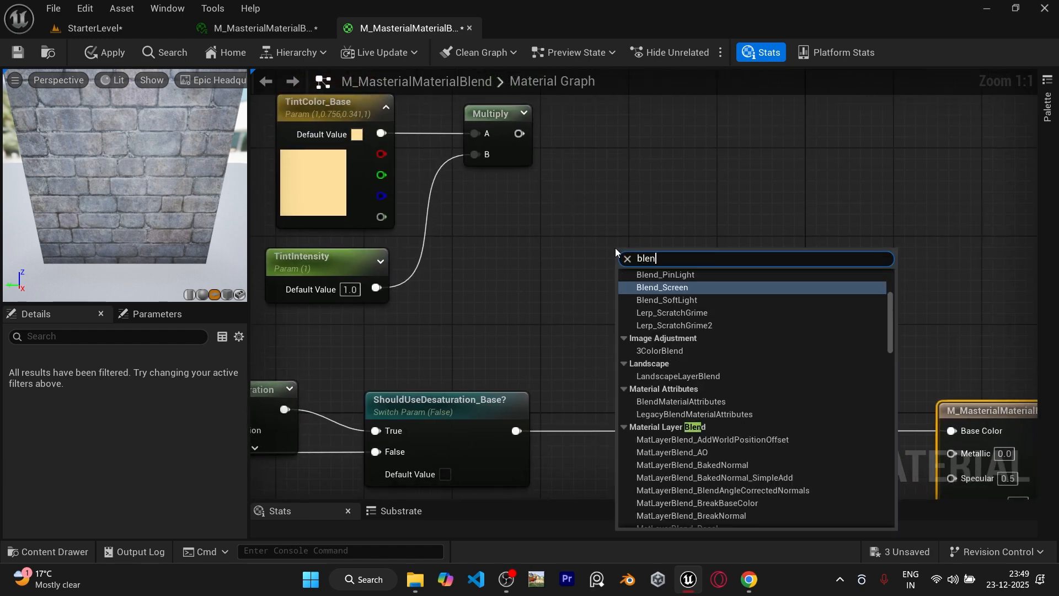
text(d overlay)
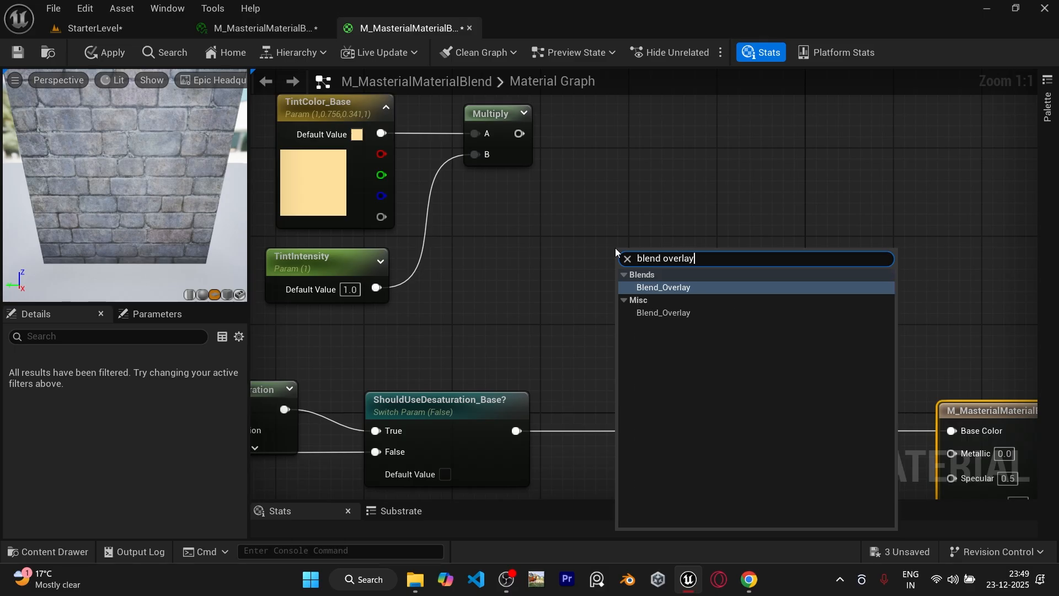
key(Return)
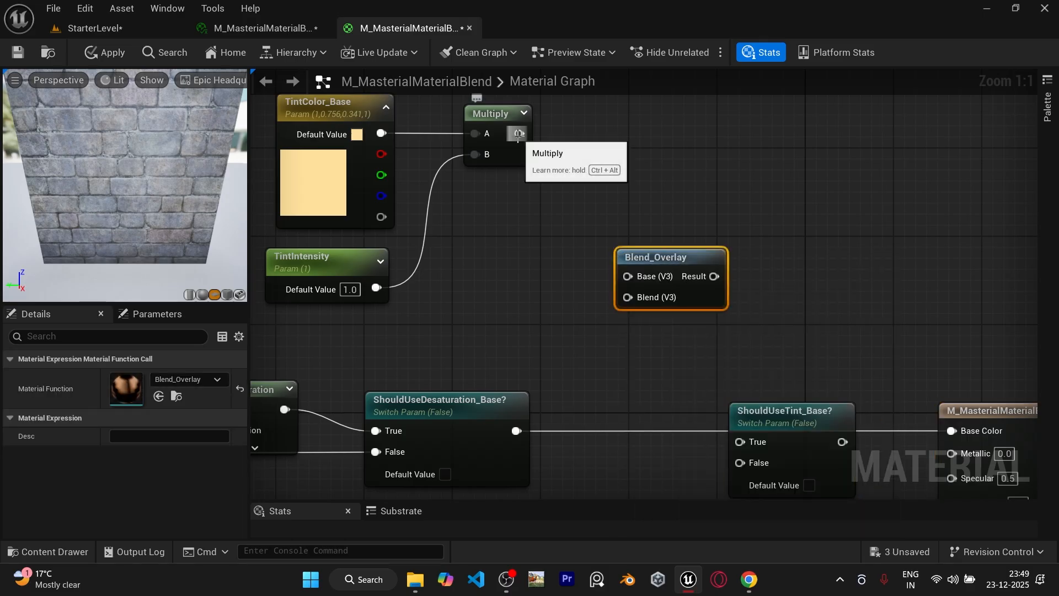
- Connect ShouldUseDesaturation_Base? to Blend_Overlay's Base and the tint Multiply to its Blend, placing the node between the two switches
drag(519, 430, 630, 281)
right_drag(544, 286, 902, 218)
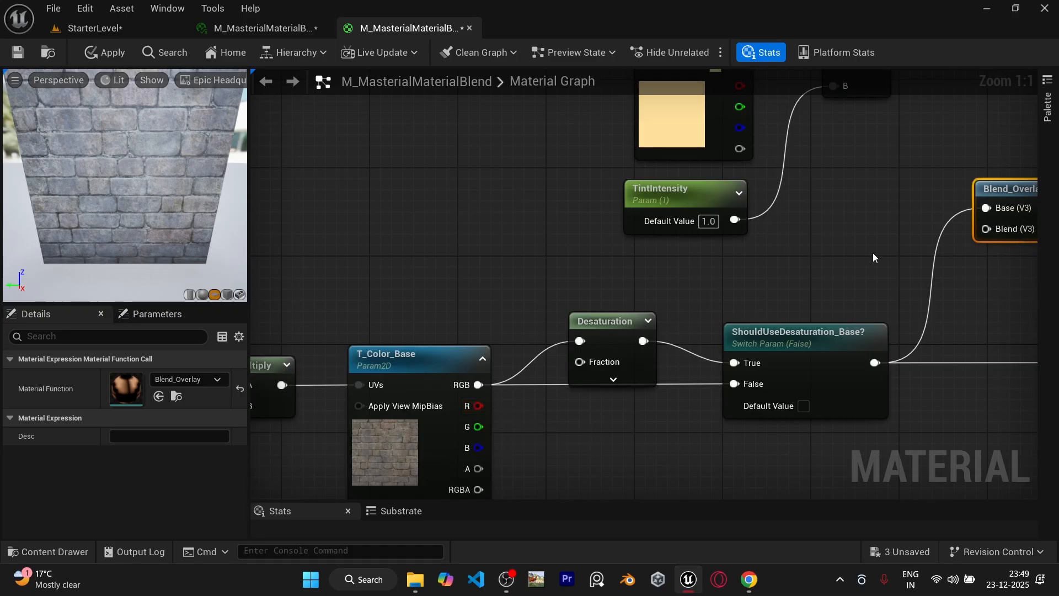
right_drag(873, 254, 627, 344)
drag(753, 310, 632, 153)
right_drag(767, 195, 558, 169)
drag(591, 255, 550, 342)
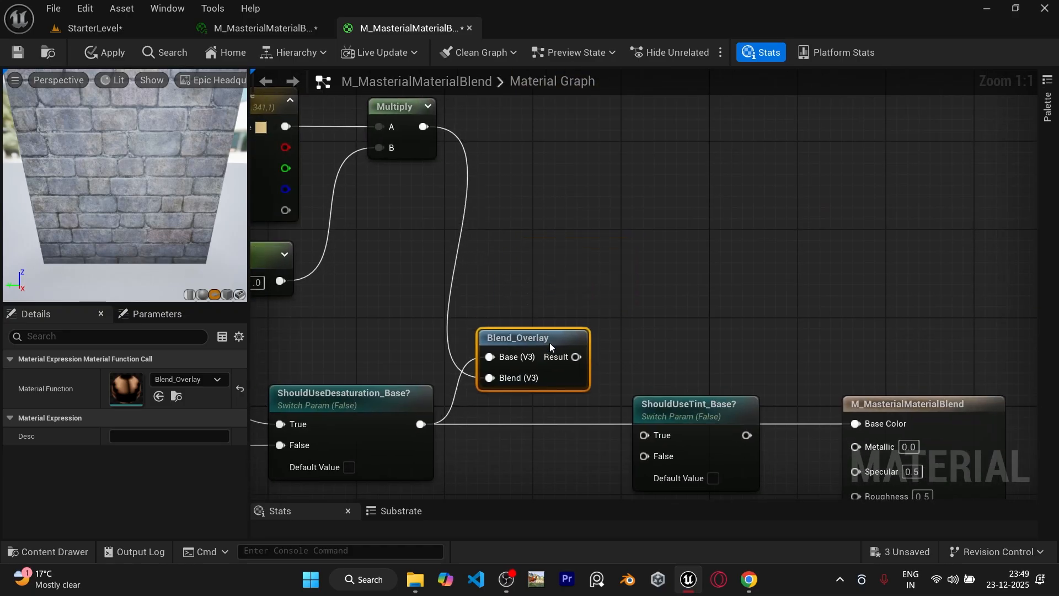
- Wire ShouldUseTint_Base? with Blend_Overlay into True, the desaturation switch into False, and its output into the aligned material node's Base Color
right_drag(591, 346, 525, 254)
drag(512, 263, 580, 341)
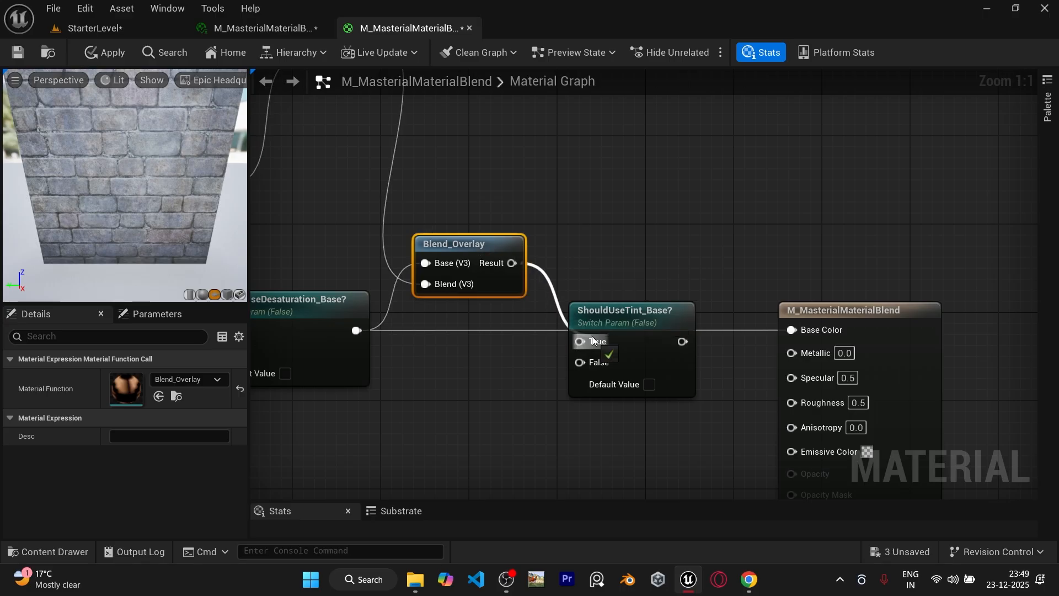
drag(637, 311, 639, 293)
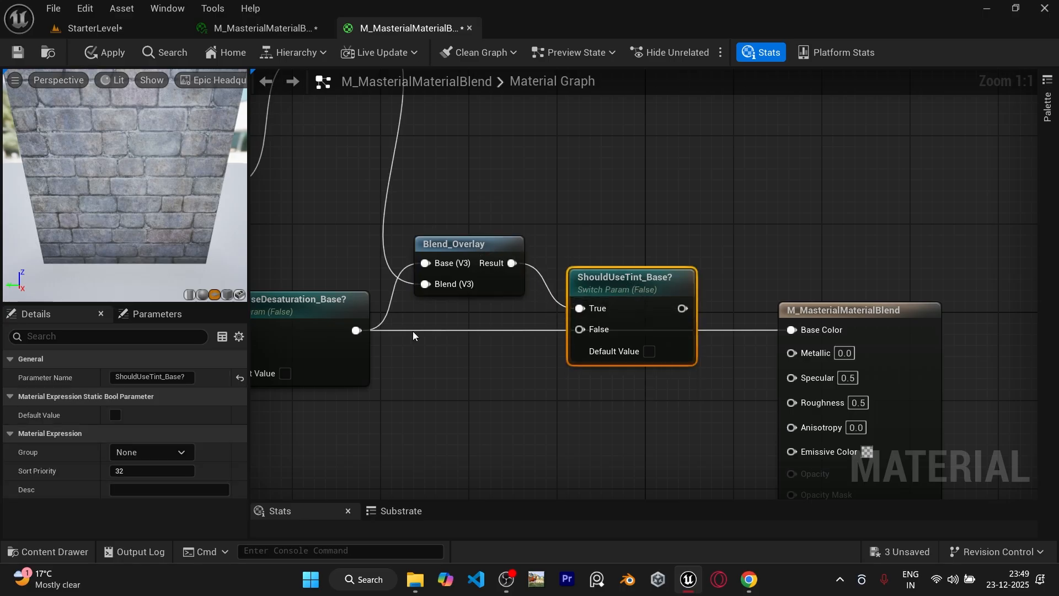
drag(357, 331, 579, 332)
drag(684, 309, 847, 296)
click(655, 218)
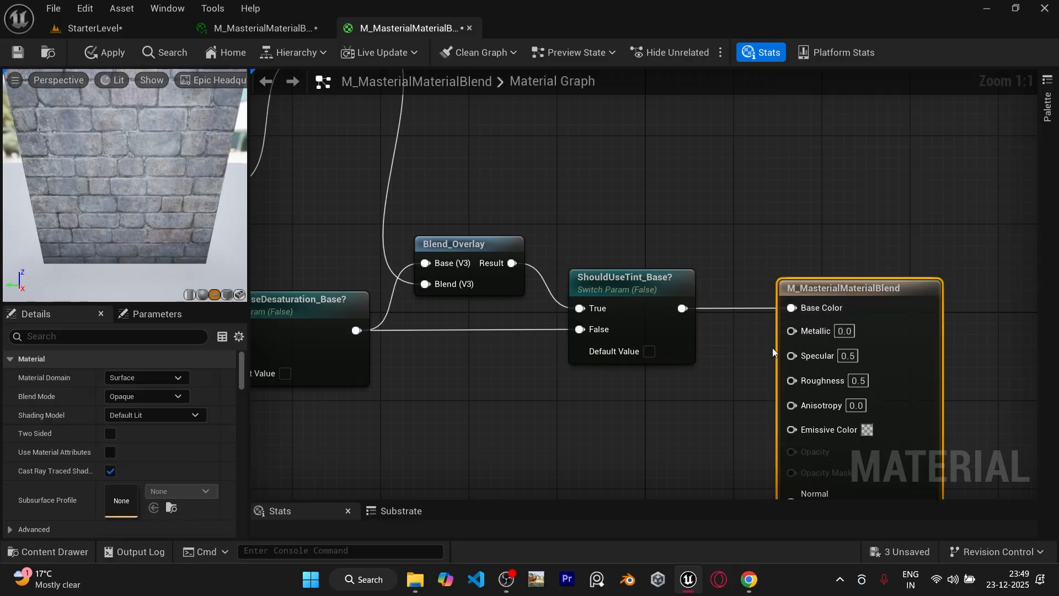
- Preview the tint by enabling the default value of ShouldUseTint_Base?, and disable it again
right_drag(772, 348, 827, 309)
right_drag(709, 361, 702, 396)
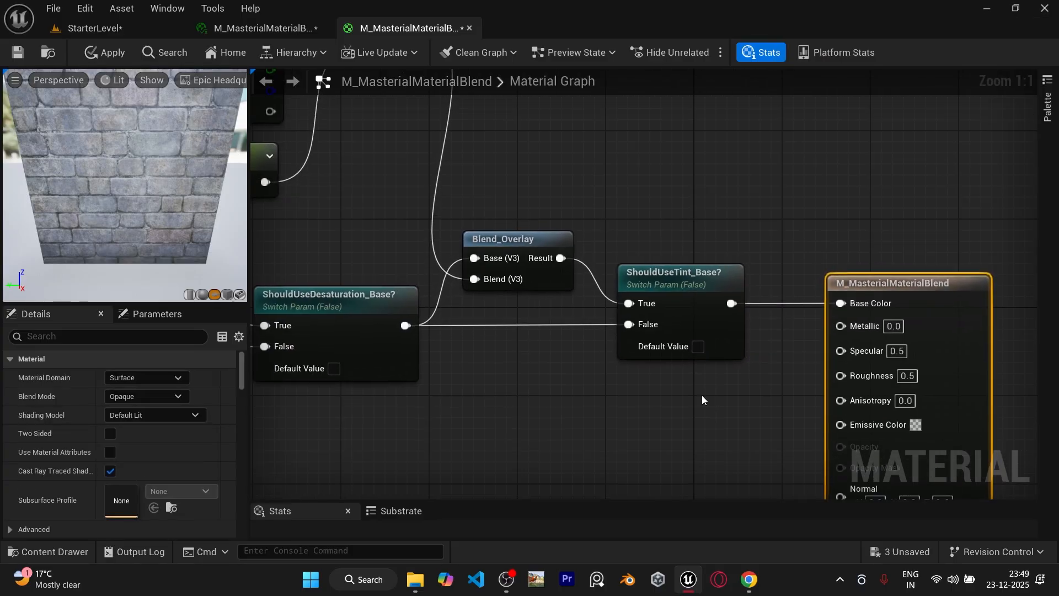
click(699, 347)
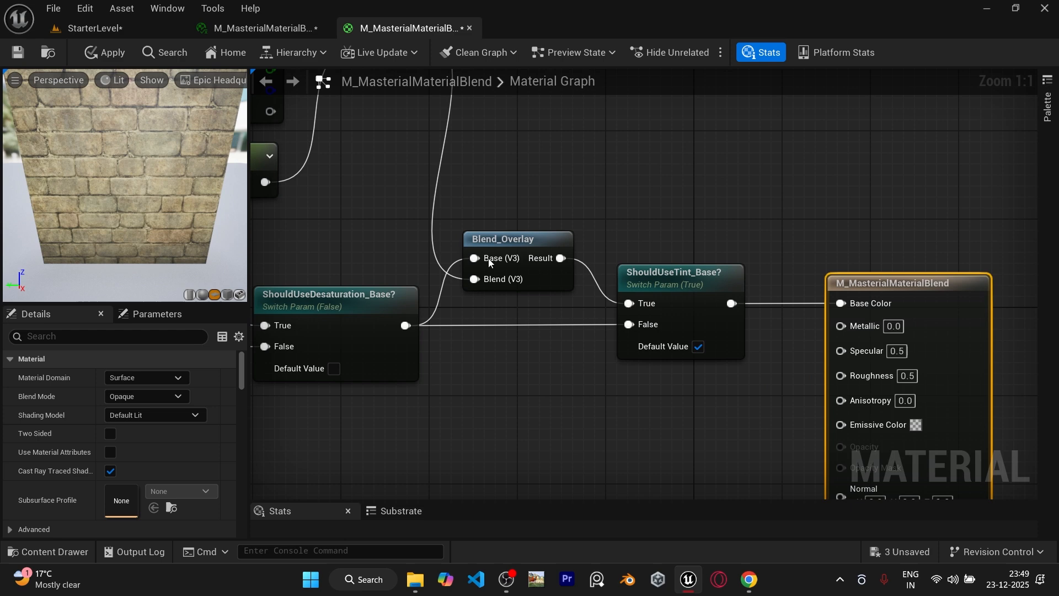
click(699, 347)
- Enclose all base material nodes, from the texture coordinates to the tint switch, in a comment box, excluding the material output node
scroll(617, 342, down, 2)
right_drag(499, 216, 546, 300)
scroll(546, 253, down, 1)
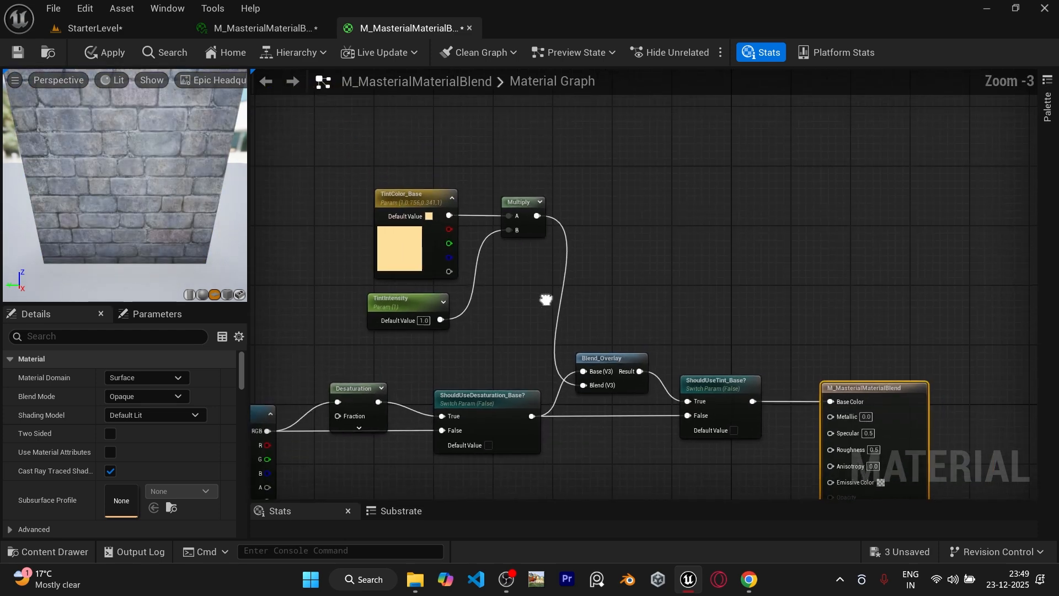
right_drag(598, 335, 496, 229)
right_drag(633, 336, 577, 273)
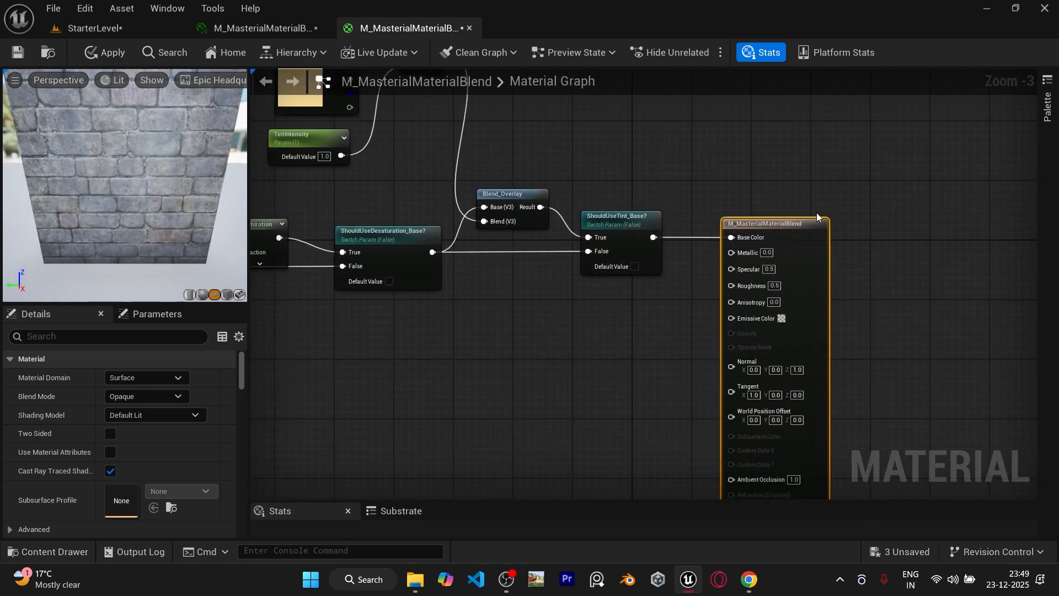
scroll(759, 187, down, 3)
right_drag(746, 188, 943, 248)
scroll(520, 244, up, 1)
right_drag(478, 254, 467, 234)
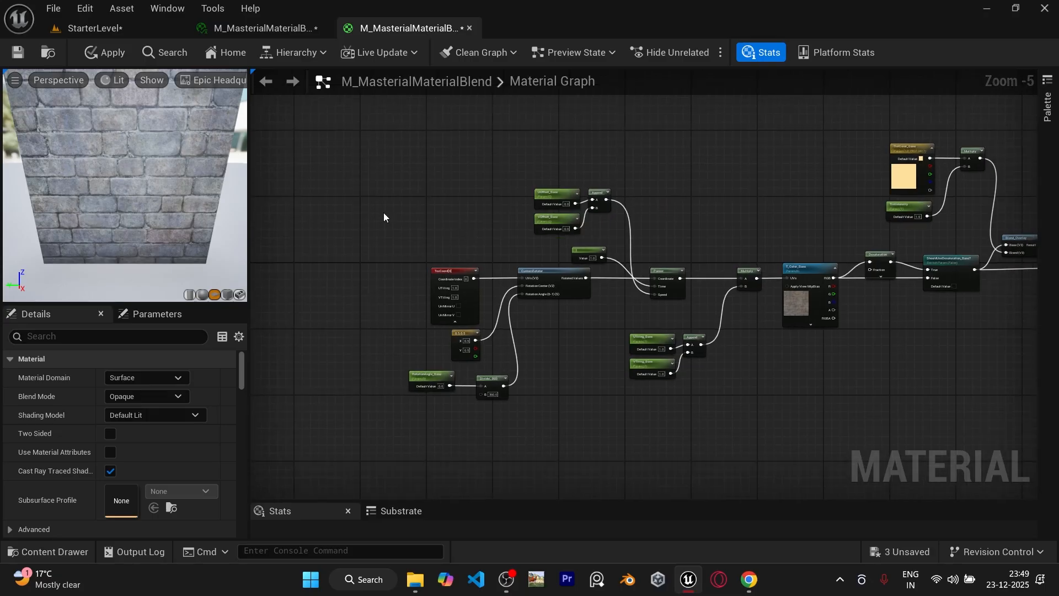
scroll(376, 164, down, 2)
drag(340, 148, 797, 401)
scroll(754, 336, up, 2)
right_drag(753, 317, 880, 323)
key(c)
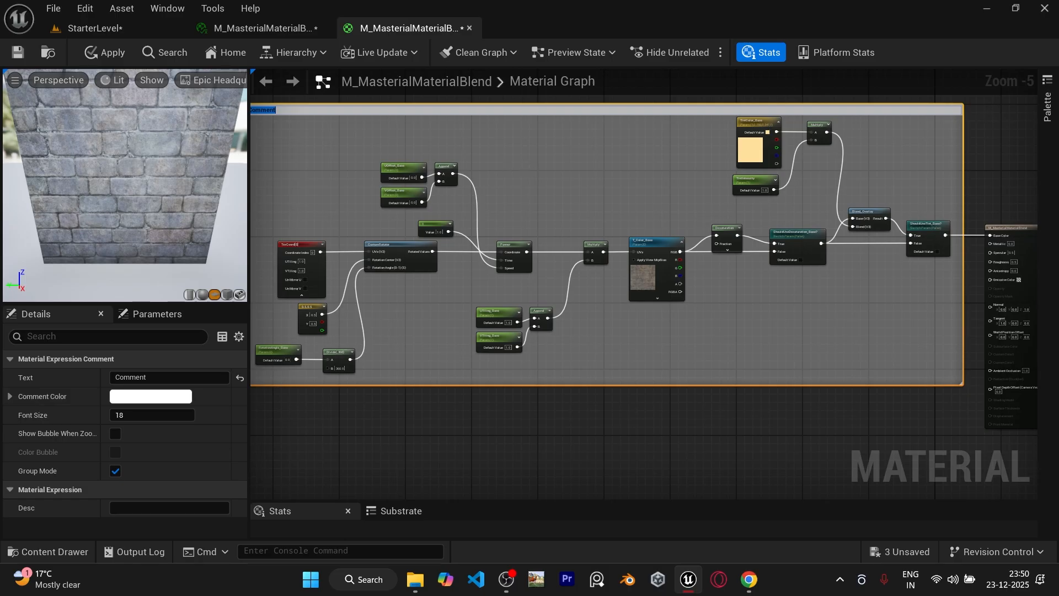
- Title the comment box Base_Material_Logic and enable Show Bubble When Zoomed for it
right_drag(506, 163, 822, 248)
scroll(596, 193, up, 3)
double_click(592, 194)
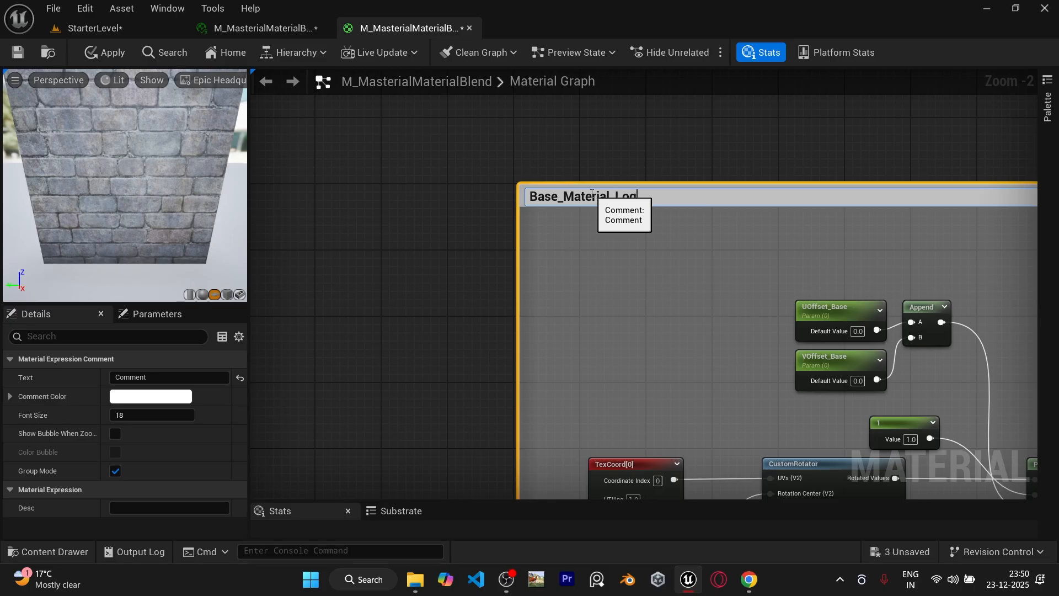
key(Return)
scroll(592, 165, down, 3)
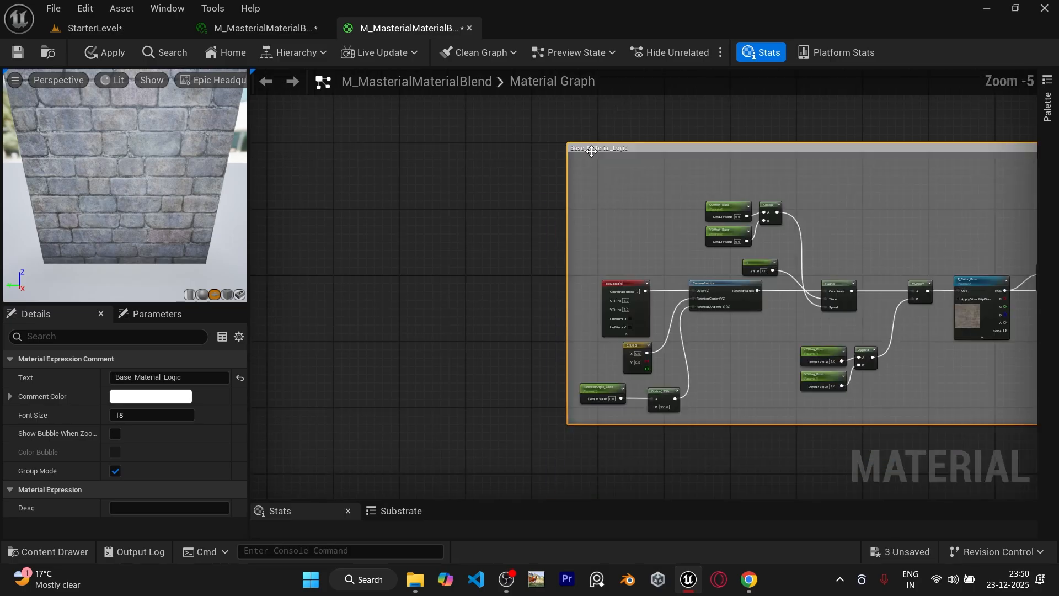
click(114, 434)
- Duplicate the whole Base_Material_Logic group with its nodes and place the copy below the original
scroll(493, 243, down, 2)
drag(425, 147, 900, 392)
right_drag(758, 390, 763, 269)
right_drag(676, 362, 608, 316)
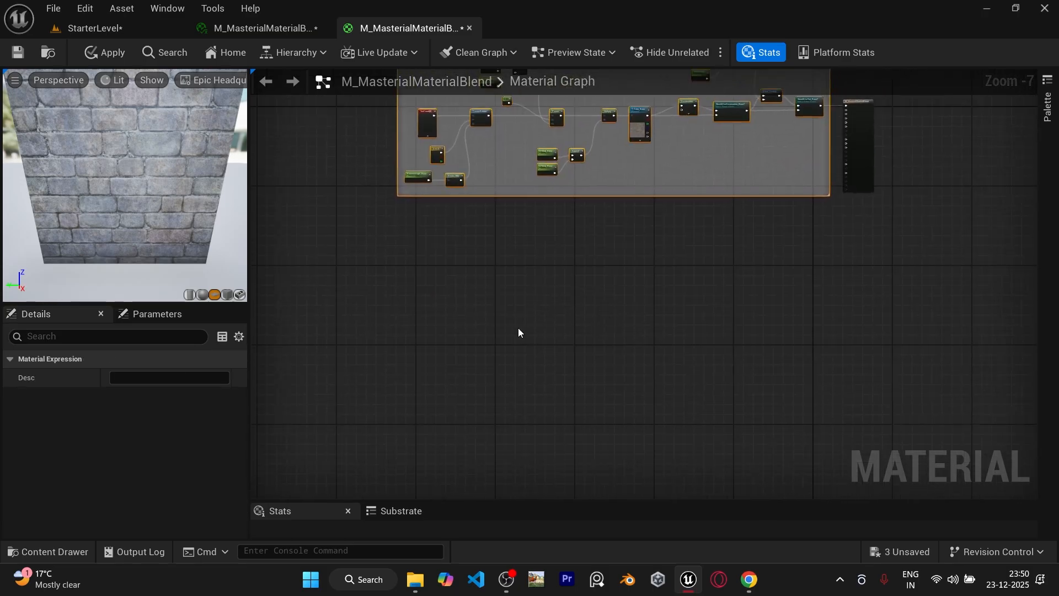
key(ctrl+v)
drag(480, 255, 525, 243)
- Rename the duplicated comment box as Blend_Material_Logic
scroll(419, 223, up, 4)
scroll(421, 225, up, 2)
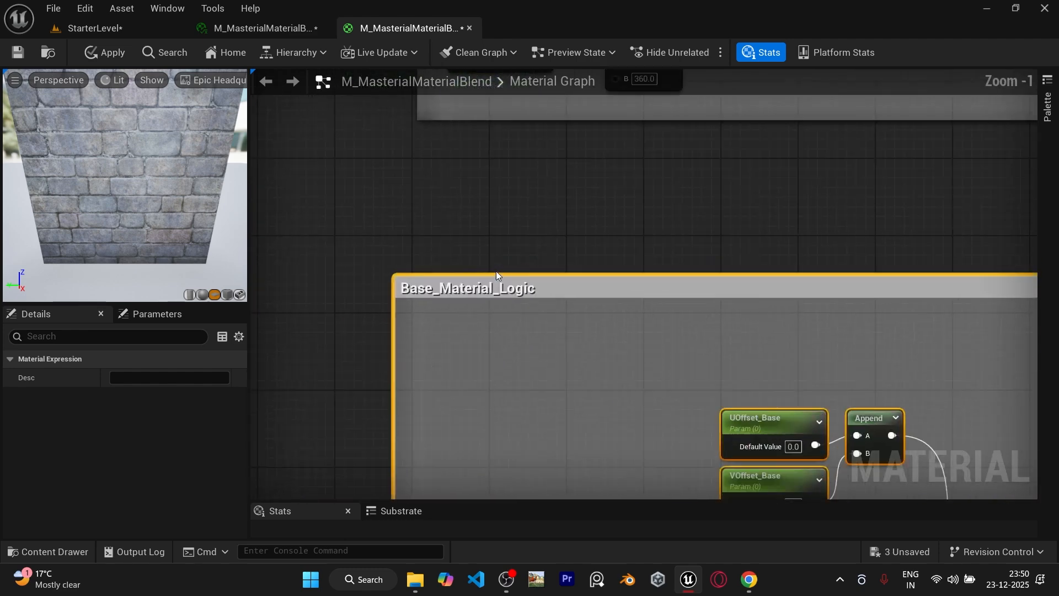
click(466, 290)
click(466, 289)
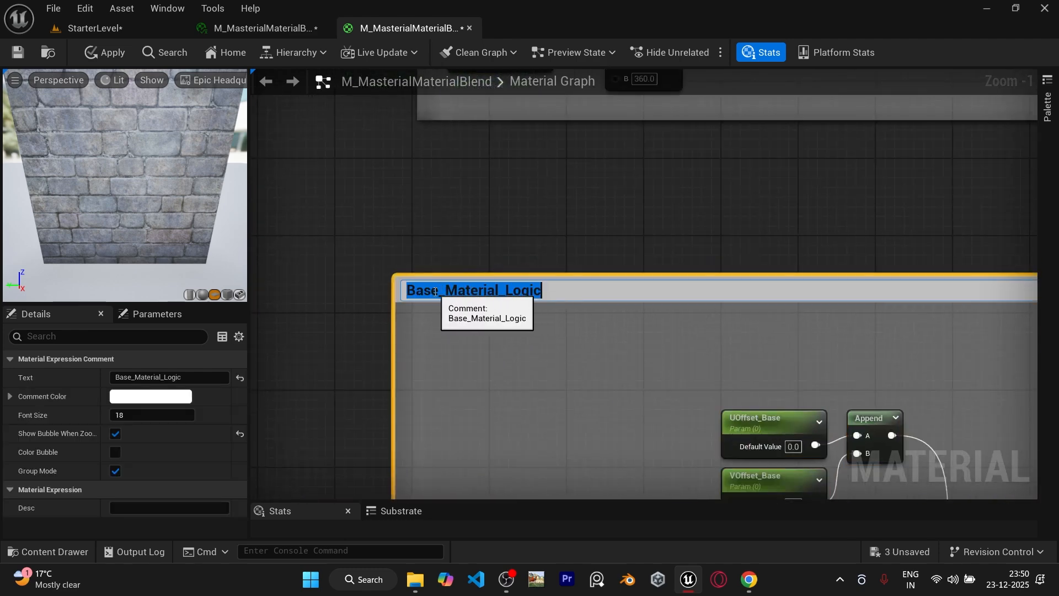
click(437, 290)
drag(440, 291, 424, 291)
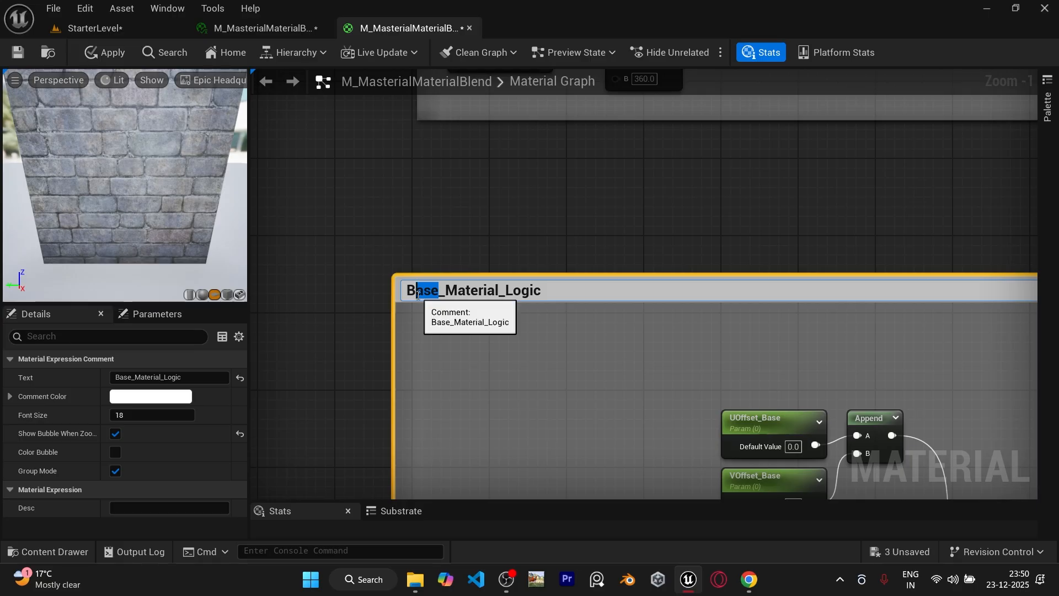
text(lend)
key(Return)
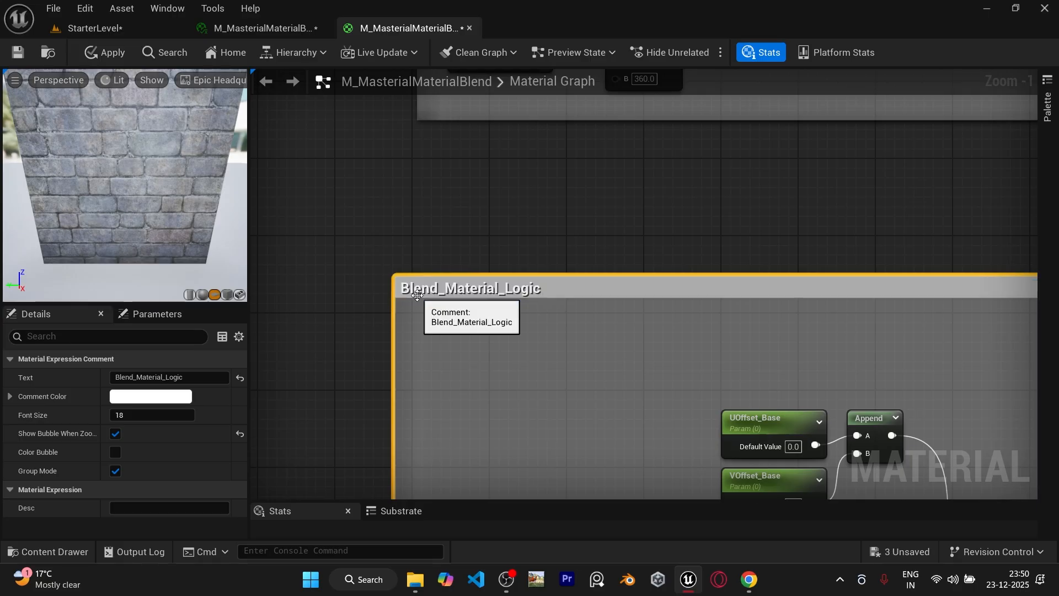
click(511, 236)
- In the Blend_Material_Logic group, rename the two offset parameters as UOffset_Blend and VOffset_Blend
scroll(512, 236, down, 5)
scroll(516, 276, up, 7)
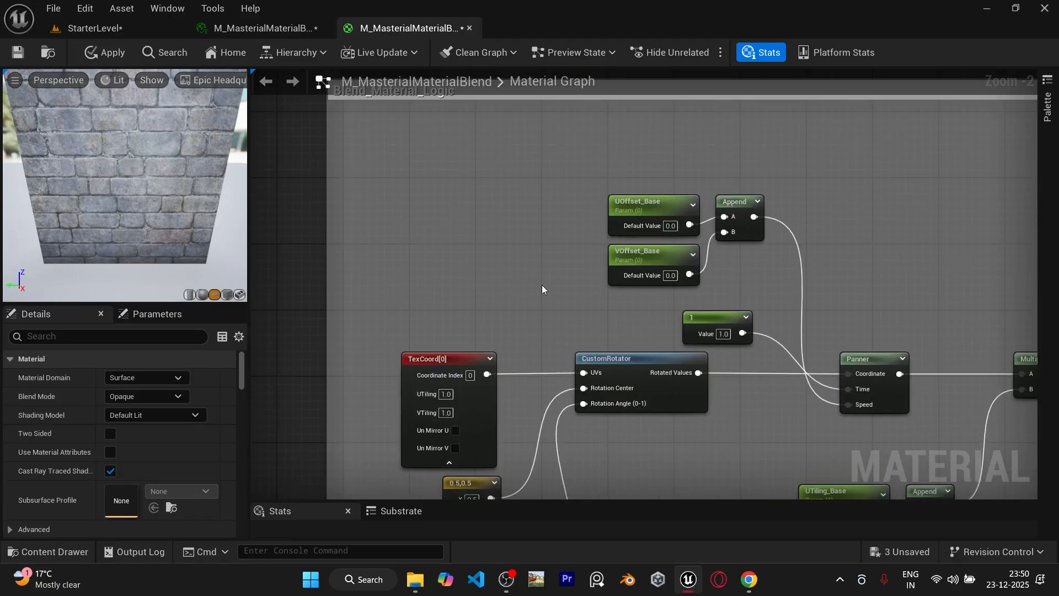
right_drag(552, 253, 539, 287)
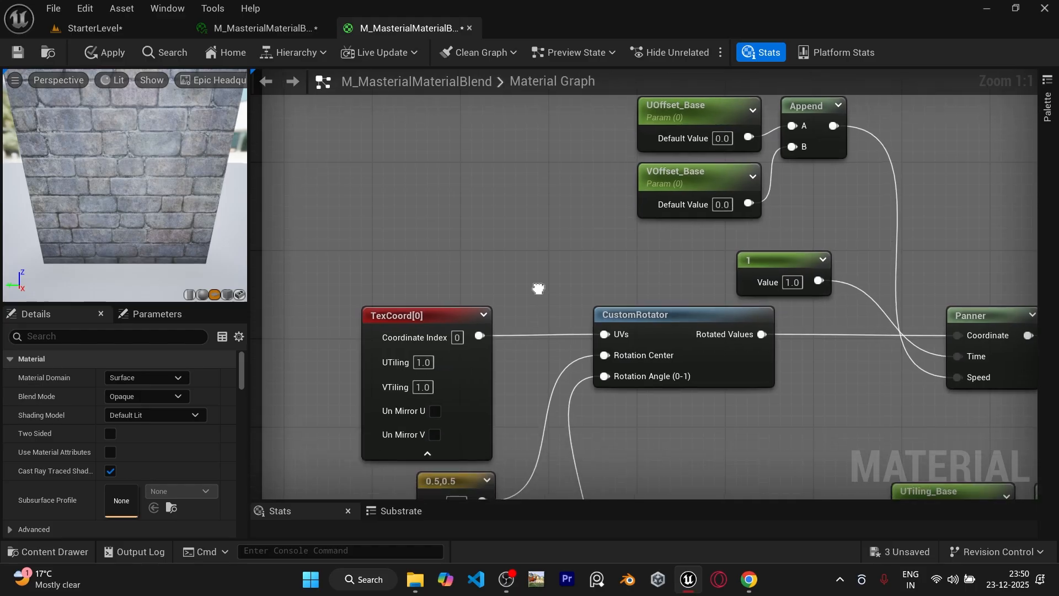
right_drag(562, 232, 523, 304)
right_drag(534, 251, 504, 317)
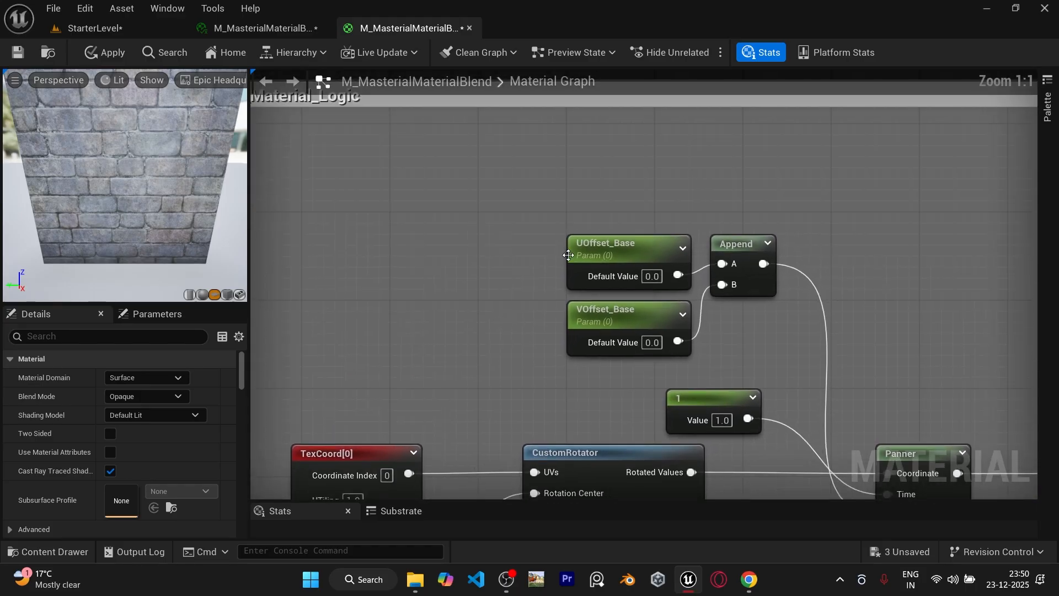
click(632, 252)
click(634, 246)
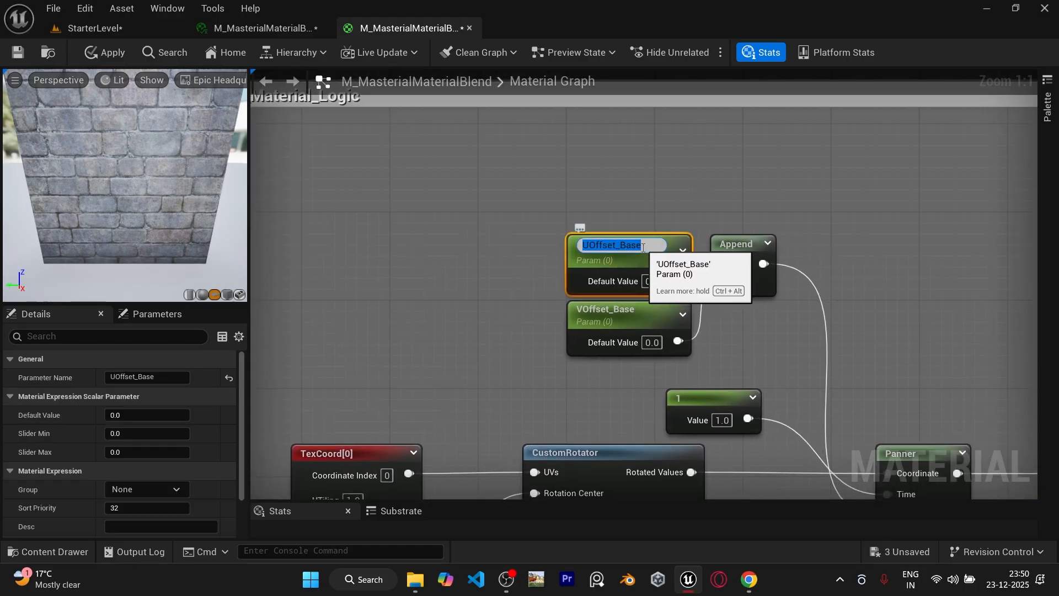
click(643, 248)
text(lend)
key(Return)
double_click(635, 312)
drag(642, 314, 627, 314)
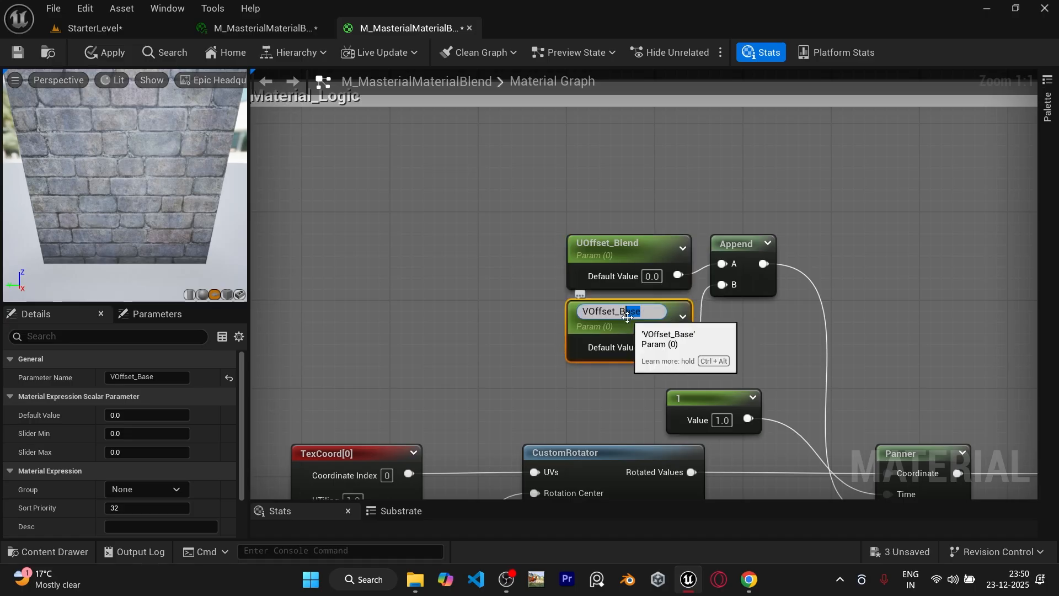
text(lend)
- Rename the duplicated rotation angle parameter as RotationAngle_Blend
right_drag(497, 364, 579, 192)
right_drag(435, 412, 518, 213)
double_click(494, 362)
drag(495, 362, 479, 362)
text(lend)
key(Return)
- Rename the two duplicated tiling parameters as UTiling_Blend and VTiling_Blend
right_drag(915, 322, 548, 383)
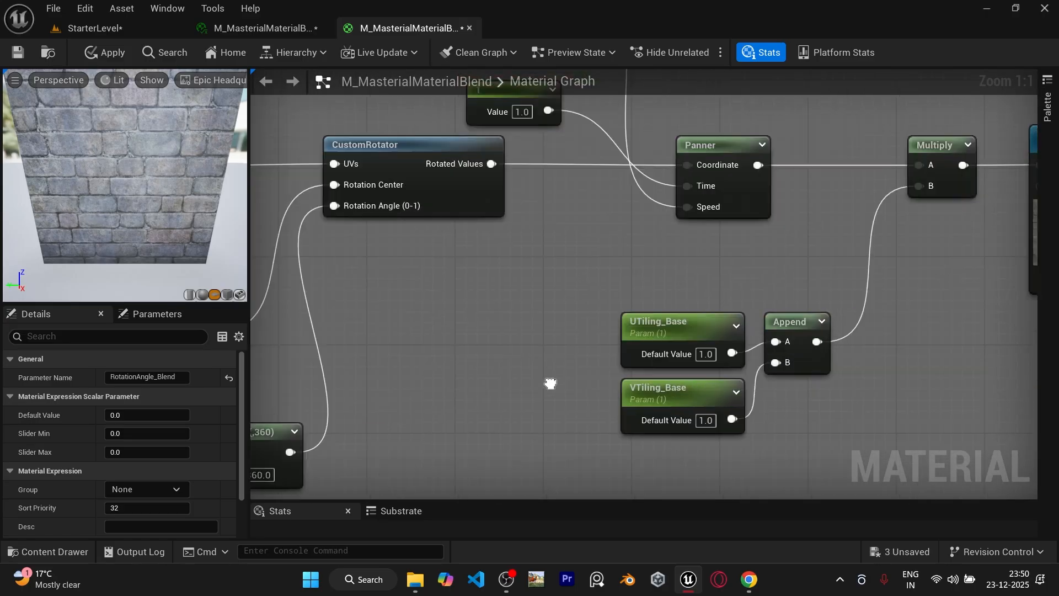
double_click(698, 326)
drag(697, 325, 679, 327)
text(lend)
double_click(701, 390)
drag(701, 390, 679, 390)
text(lend)
key(Return)
- Rename the duplicated texture sample parameter as T_Color_Blend
scroll(686, 391, down, 2)
right_drag(936, 301, 669, 399)
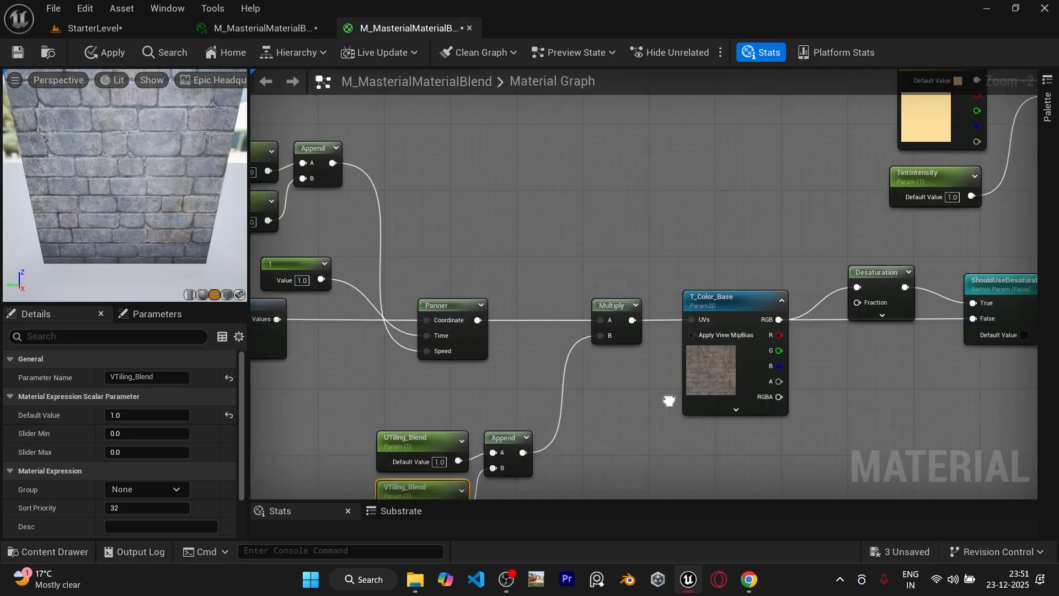
double_click(747, 300)
drag(748, 300, 724, 302)
text(lend)
key(Return)
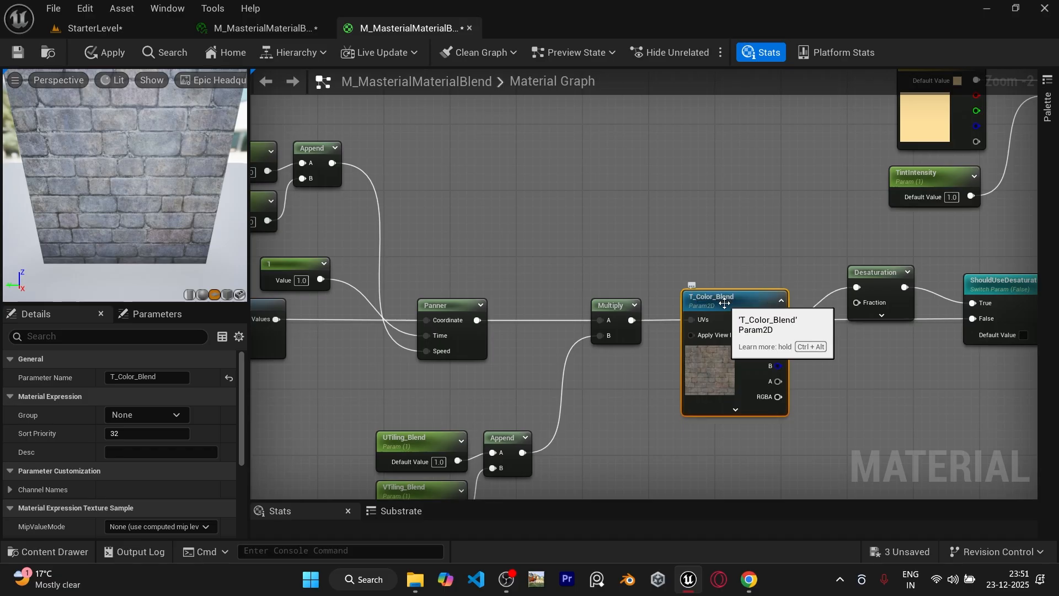
- Replace the brick texture of T_Color_Blend with the moss texture from the project's content
scroll(725, 303, up, 2)
right_drag(708, 249, 624, 163)
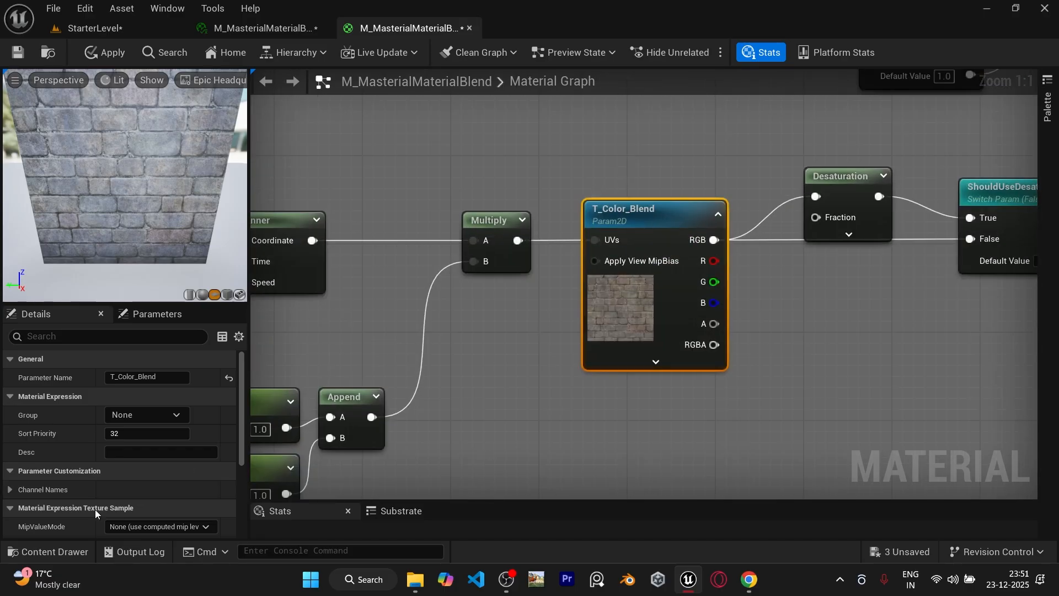
click(52, 551)
click(577, 174)
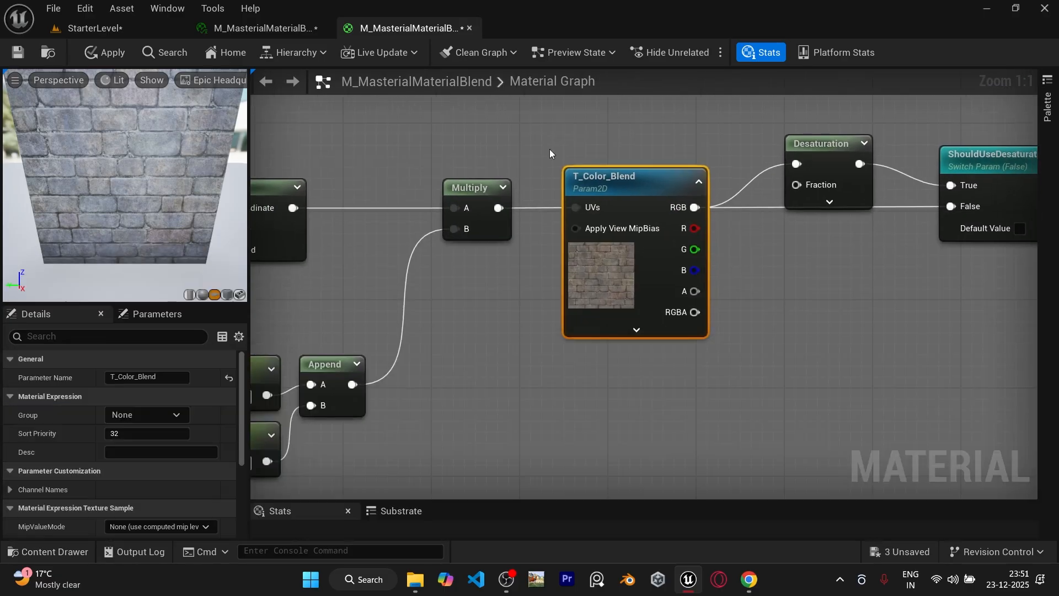
scroll(137, 490, down, 3)
scroll(138, 488, down, 3)
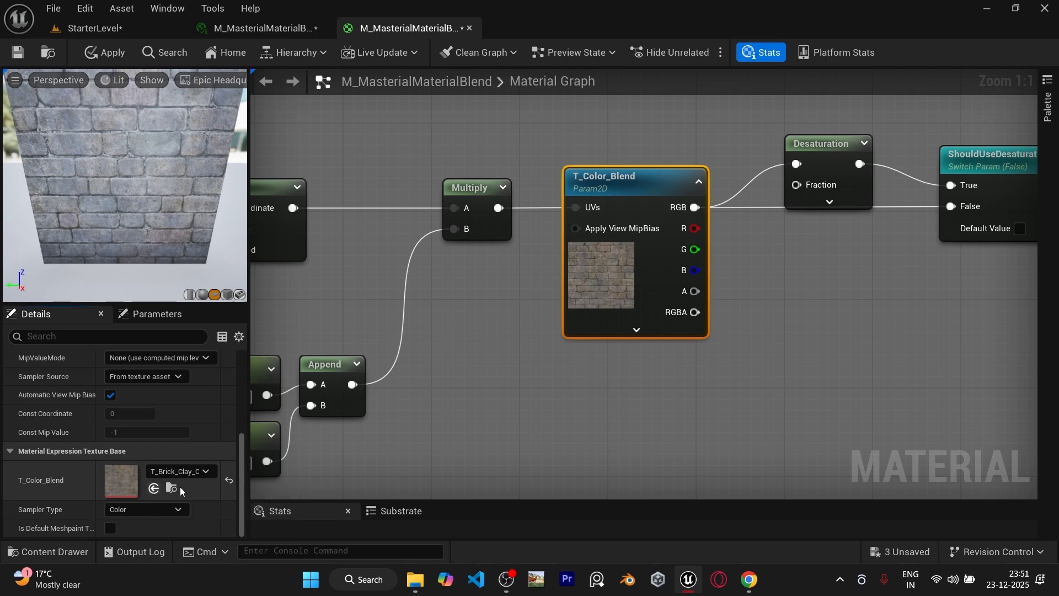
click(154, 488)
- Rename the duplicated desaturation switch parameter as ShouldUseDesaturation_Blend?
right_drag(732, 384, 397, 496)
double_click(732, 361)
drag(744, 356, 724, 356)
text(Blend)
key(Return)
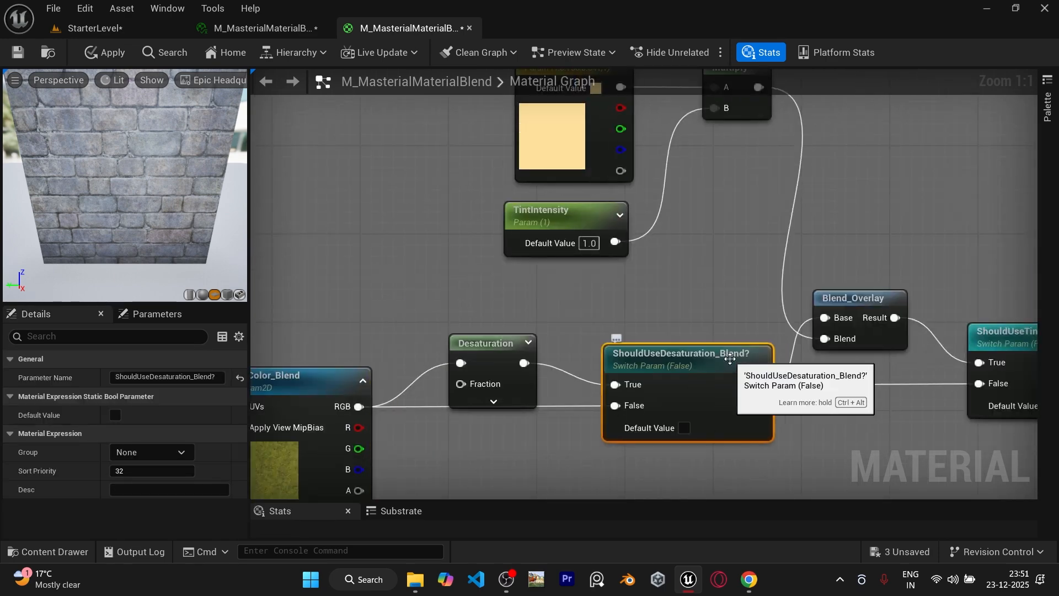
- Rename the duplicated tint parameters as TintIntensity_Blend and TintColor_Blend
right_drag(690, 287, 674, 368)
double_click(571, 300)
key(End)
text(_Blen)
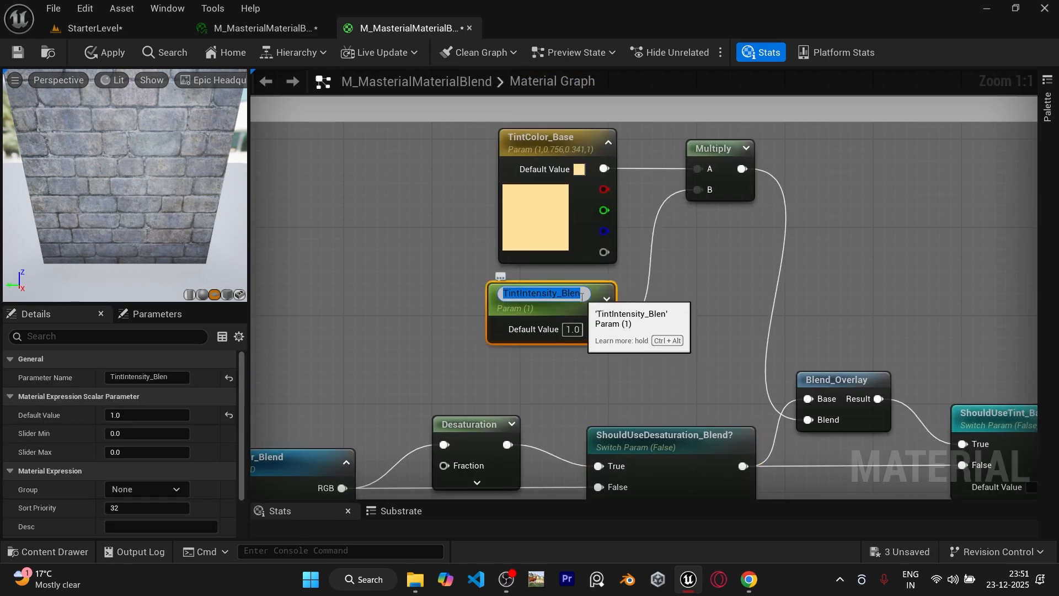
text(d)
key(Return)
double_click(541, 137)
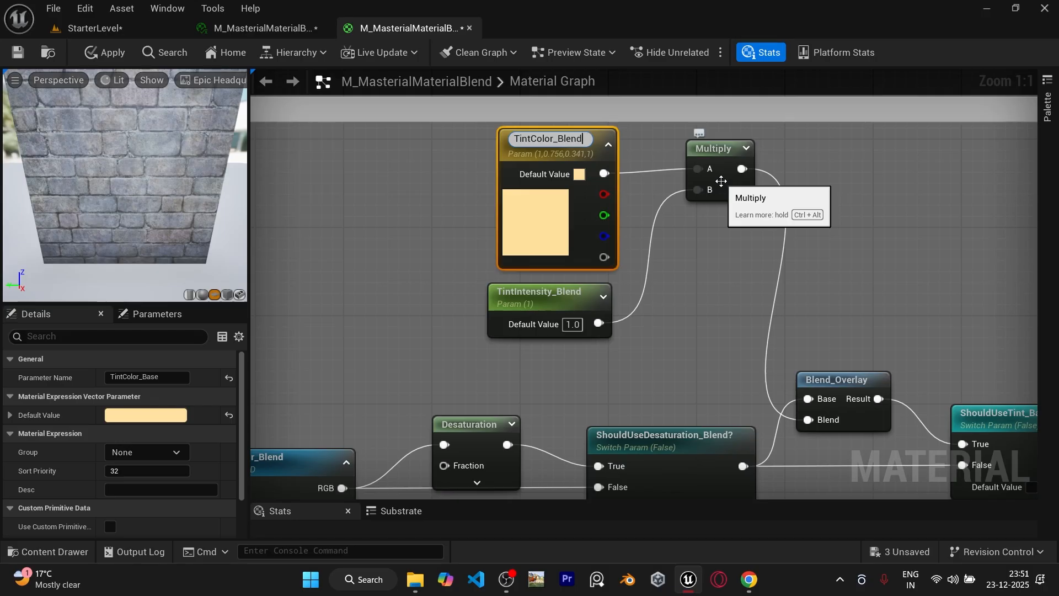
- Rename the duplicated tint switch parameter as ShouldUseTint_Blend?
right_drag(971, 430, 721, 310)
double_click(768, 306)
drag(805, 296, 783, 296)
text(Blend)
key(Return)
click(960, 303)
- Rename the tint intensity parameter in the Base_Material_Logic group as TintIntensity_Base
scroll(960, 302, down, 6)
scroll(630, 172, up, 5)
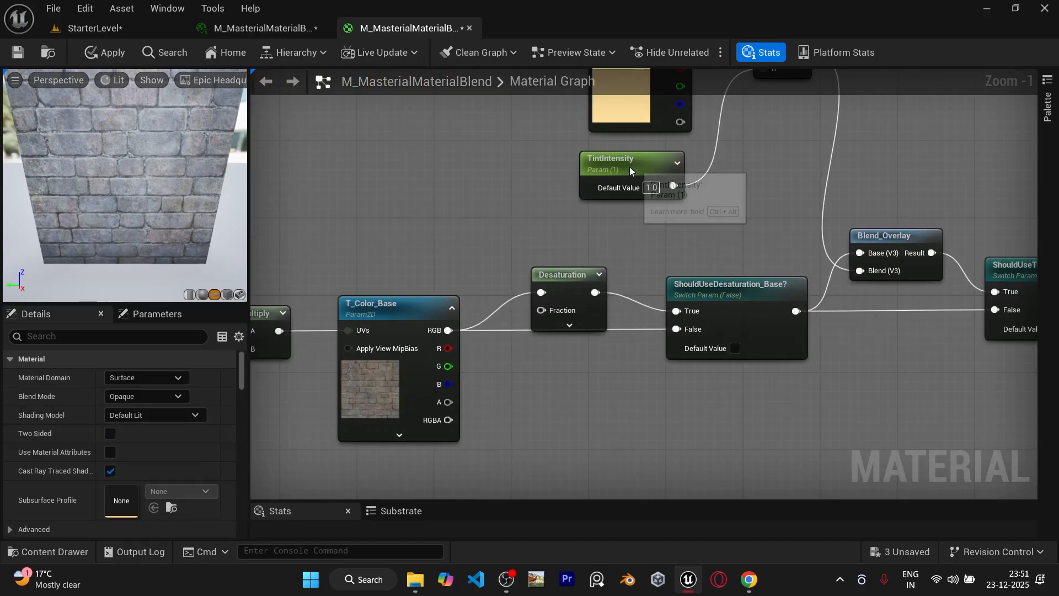
double_click(629, 172)
key(End)
text(_Base)
key(Return)
- Move the material output node farther away from the two comment groups, at a height between them
scroll(677, 166, down, 2)
right_drag(1015, 323, 729, 147)
scroll(726, 143, down, 5)
drag(724, 142, 787, 221)
scroll(696, 223, up, 5)
scroll(750, 322, down, 5)
click(758, 379)
right_drag(757, 313, 617, 345)
scroll(622, 409, up, 6)
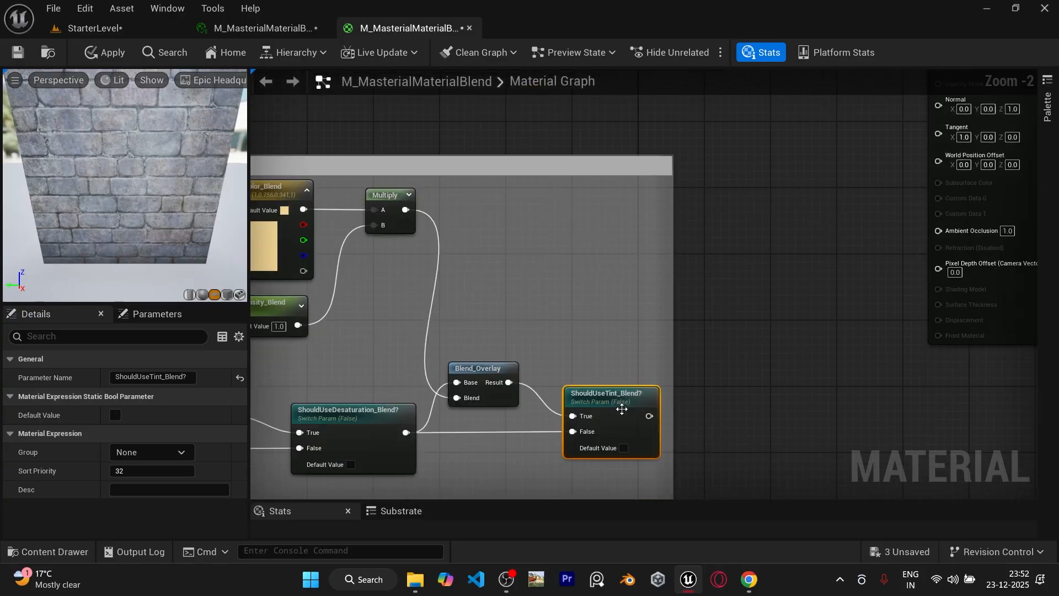
scroll(622, 408, down, 3)
right_drag(687, 192, 683, 340)
scroll(647, 266, up, 2)
right_drag(706, 416, 694, 216)
scroll(709, 334, down, 2)
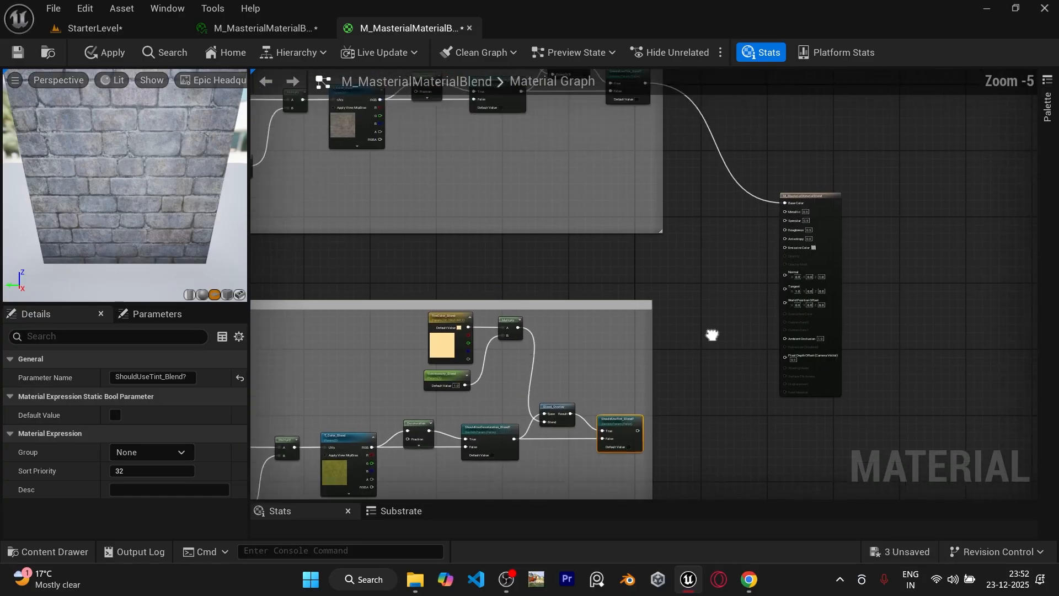
right_drag(748, 316, 744, 253)
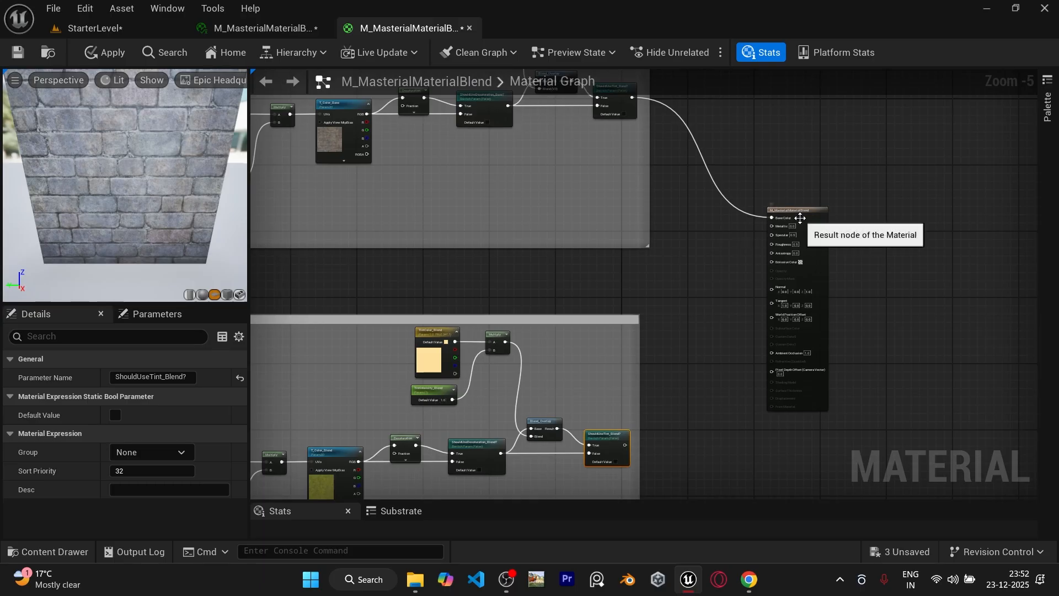
drag(799, 219, 849, 235)
- Add a LinearInterpolate node between the comment groups and the material output node
right_drag(725, 244, 764, 269)
right_click(764, 268)
text(lerp)
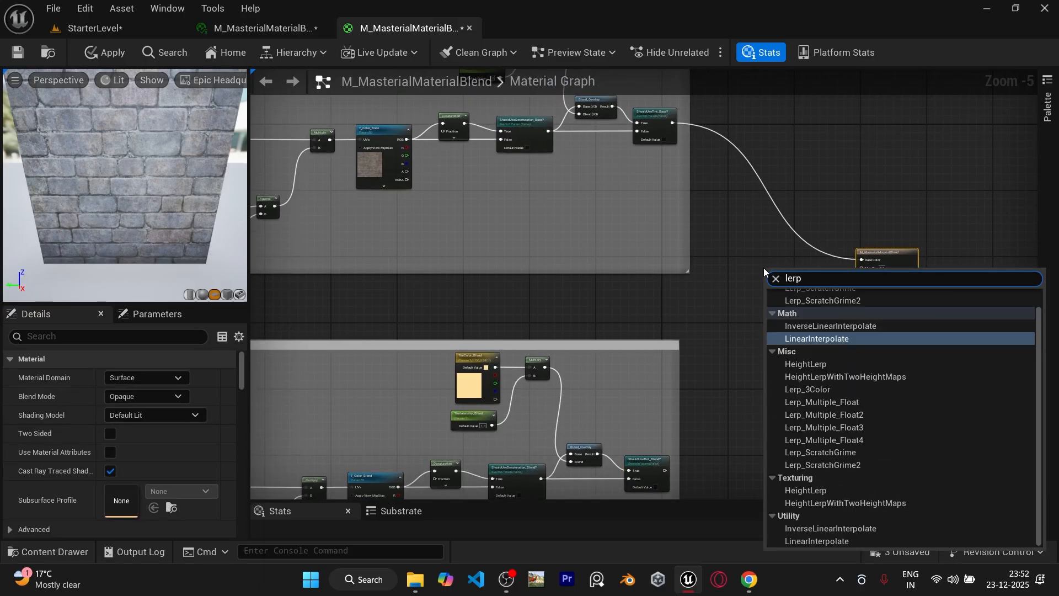
key(Return)
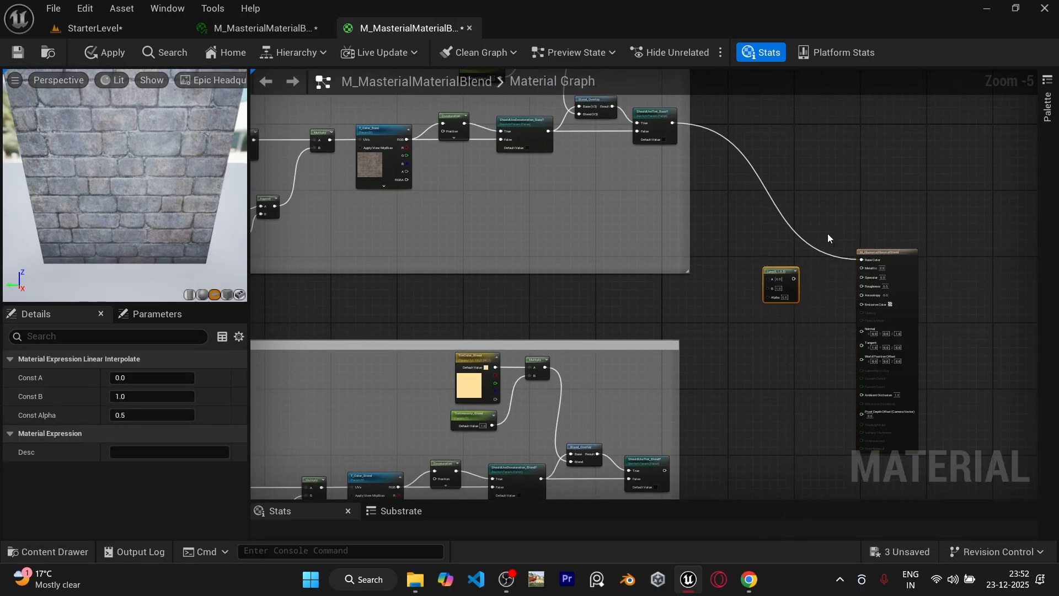
- Connect the ShouldUseTint_Base? output to the Lerp's A input and the ShouldUseTint_Blend? output to its B input
scroll(730, 286, up, 2)
right_drag(731, 286, 684, 215)
scroll(678, 266, down, 2)
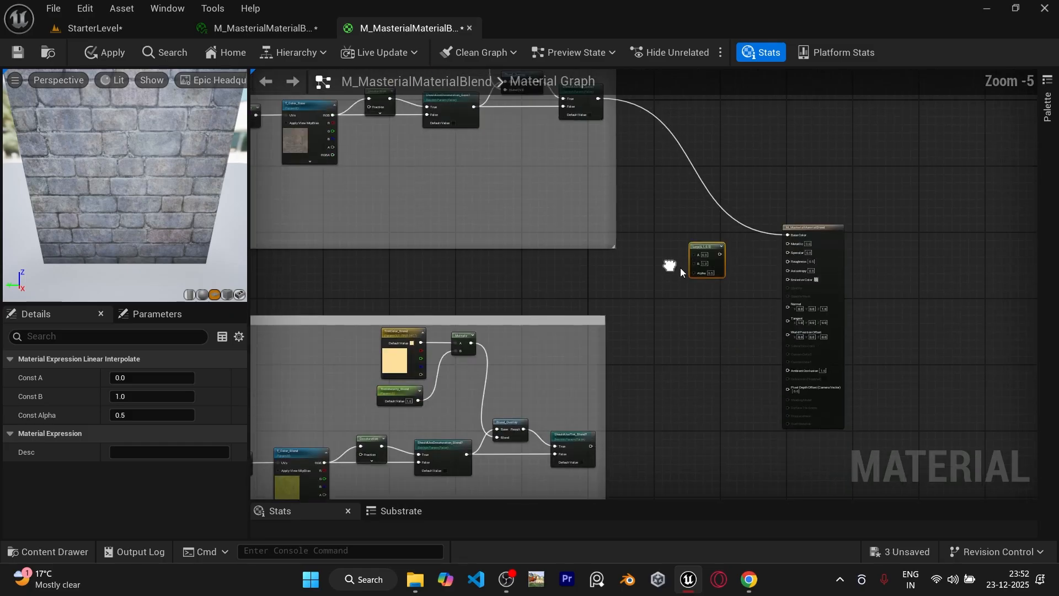
scroll(696, 272, up, 3)
scroll(640, 251, down, 4)
scroll(607, 221, up, 4)
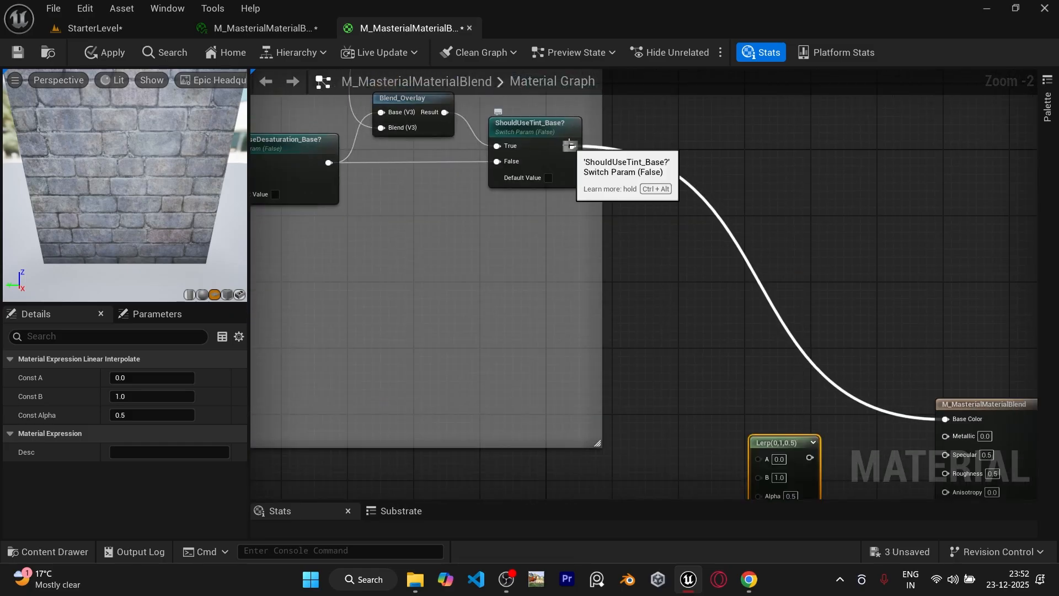
drag(570, 144, 756, 459)
right_drag(684, 476, 690, 45)
drag(597, 381, 798, 258)
scroll(723, 271, down, 2)
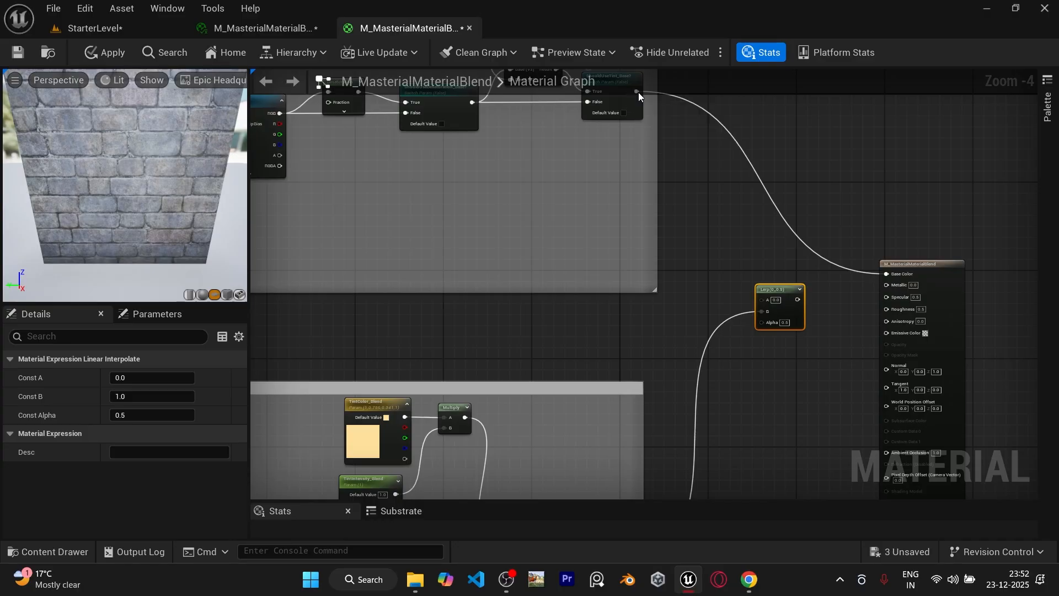
right_drag(646, 120, 642, 162)
drag(635, 137, 758, 342)
scroll(760, 343, up, 3)
scroll(763, 373, up, 1)
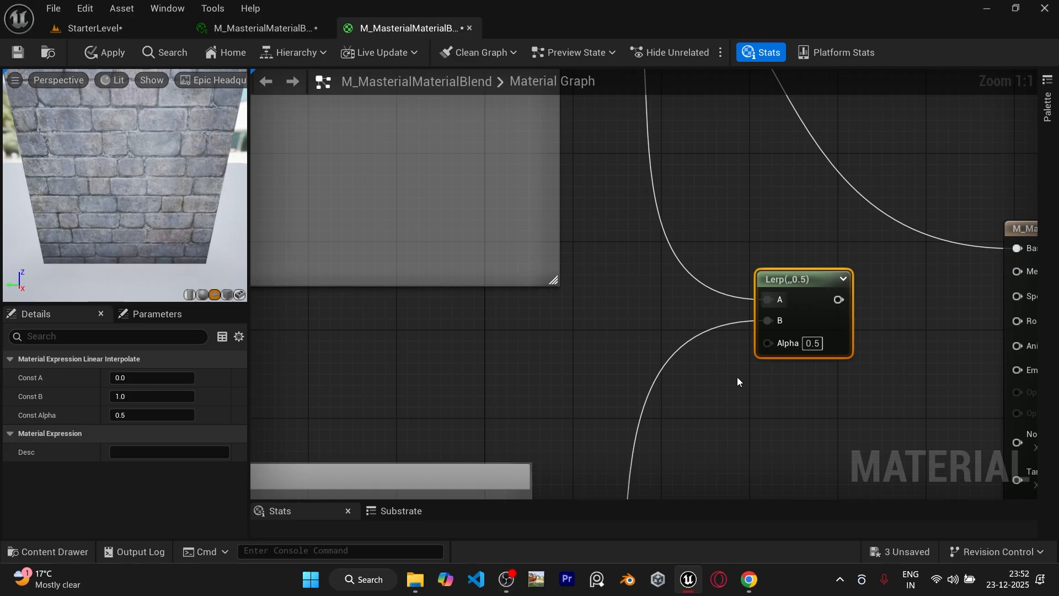
- Add a scalar parameter named Blend_Intensity with default value 0.5 just below the Lerp node
click(664, 385)
right_click(700, 393)
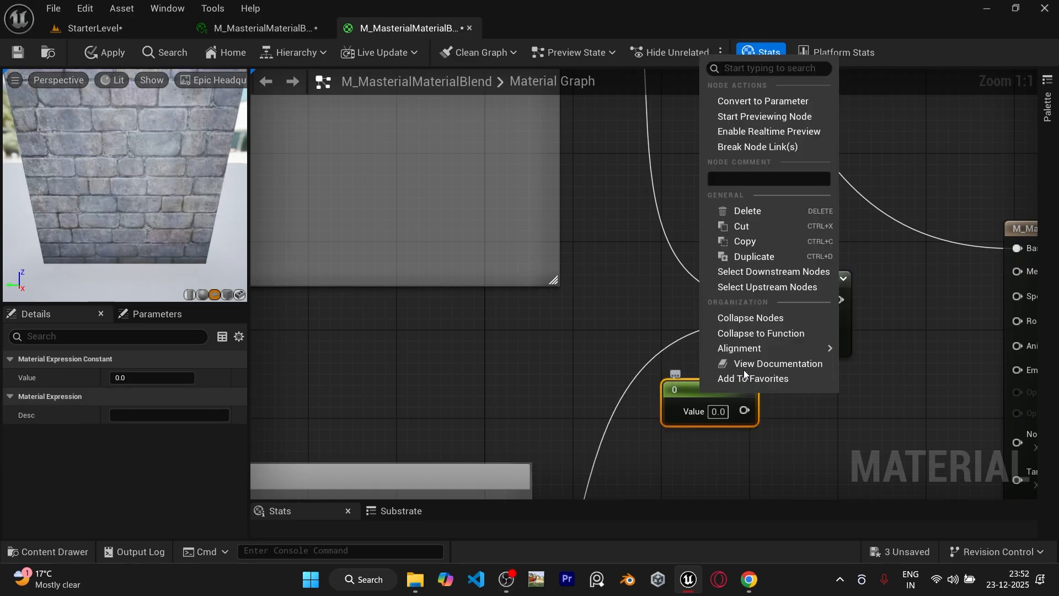
click(764, 101)
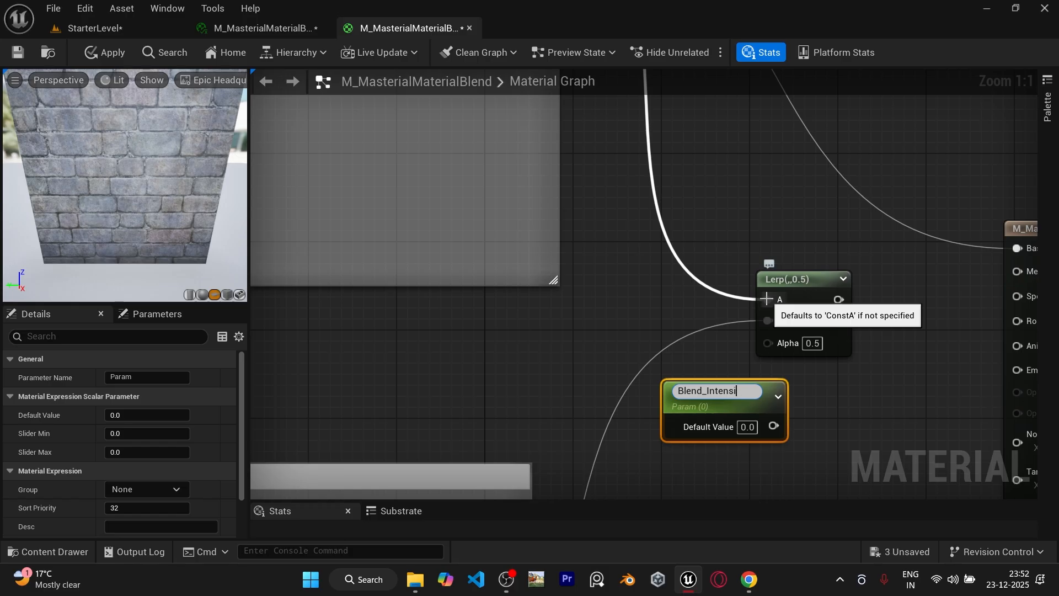
text(ty)
key(Return)
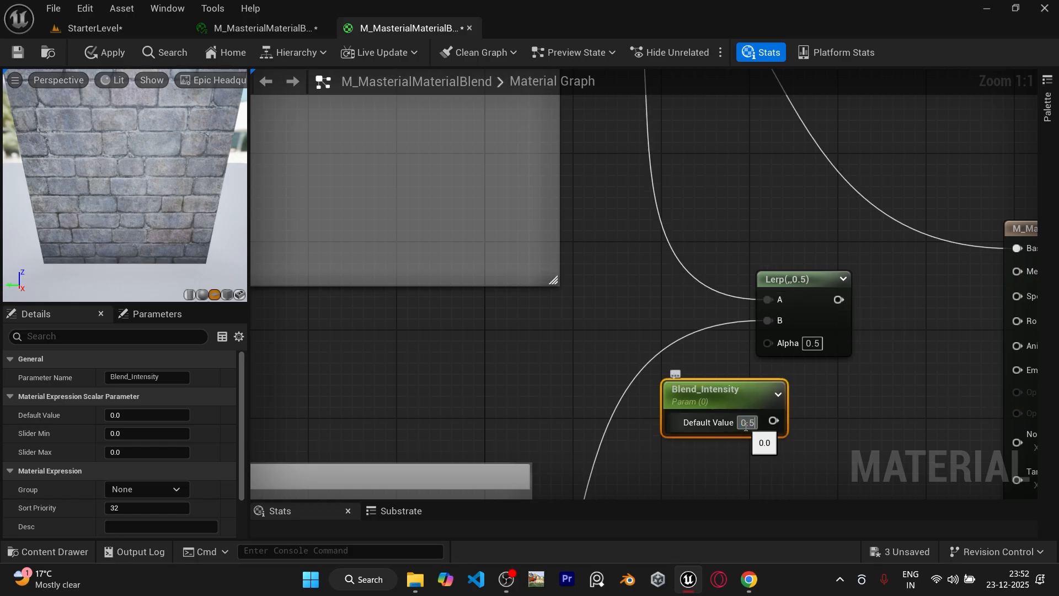
drag(725, 393, 681, 395)
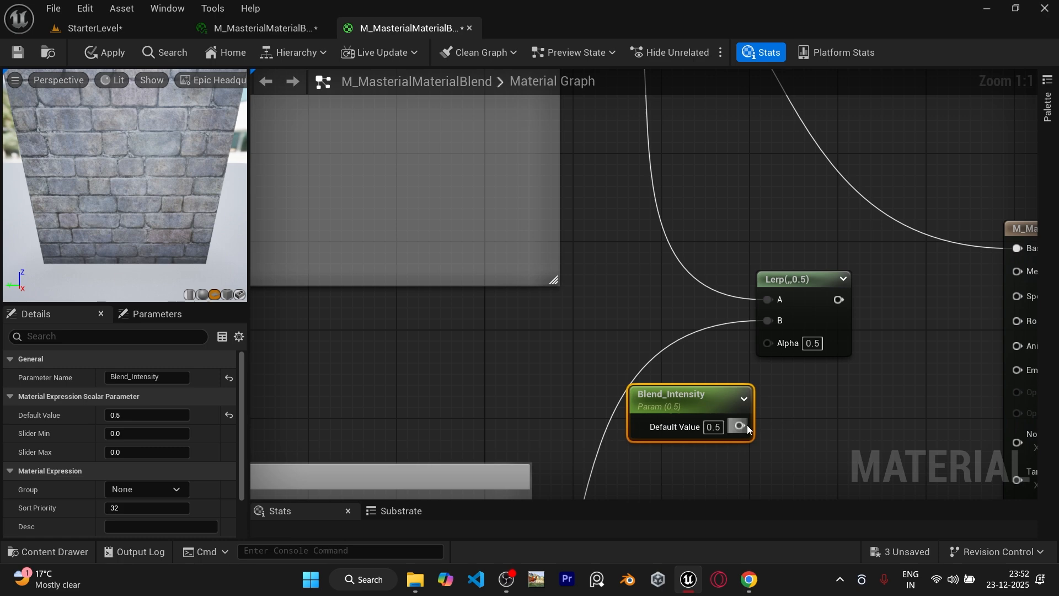
- Connect Blend_Intensity to the Lerp's Alpha and the Lerp output to Base Color, and inspect the blended preview
drag(747, 425, 767, 343)
right_drag(840, 339, 720, 387)
drag(699, 347, 915, 297)
scroll(743, 217, down, 2)
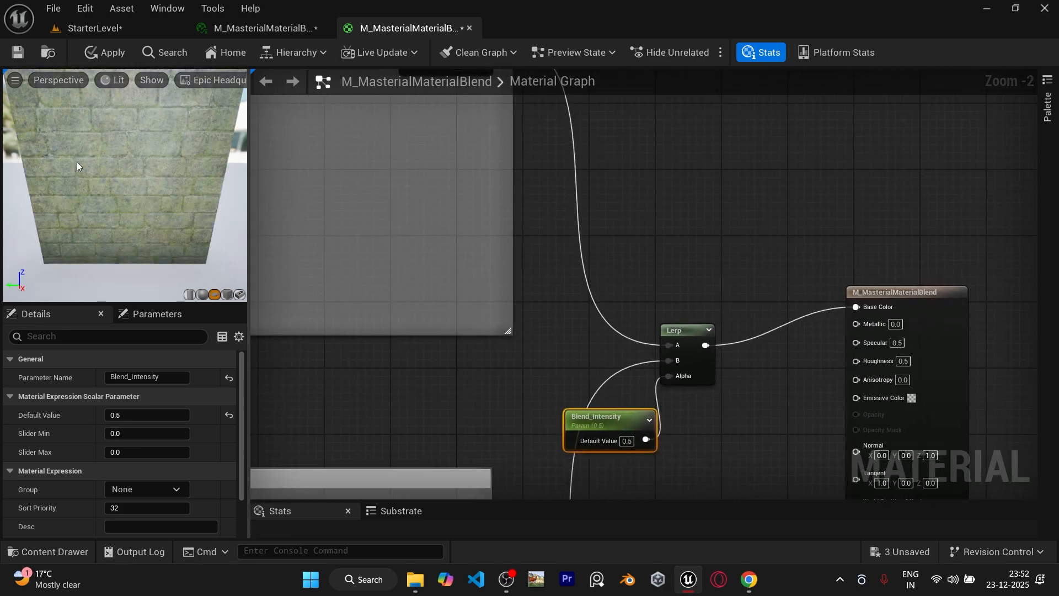
scroll(108, 183, up, 3)
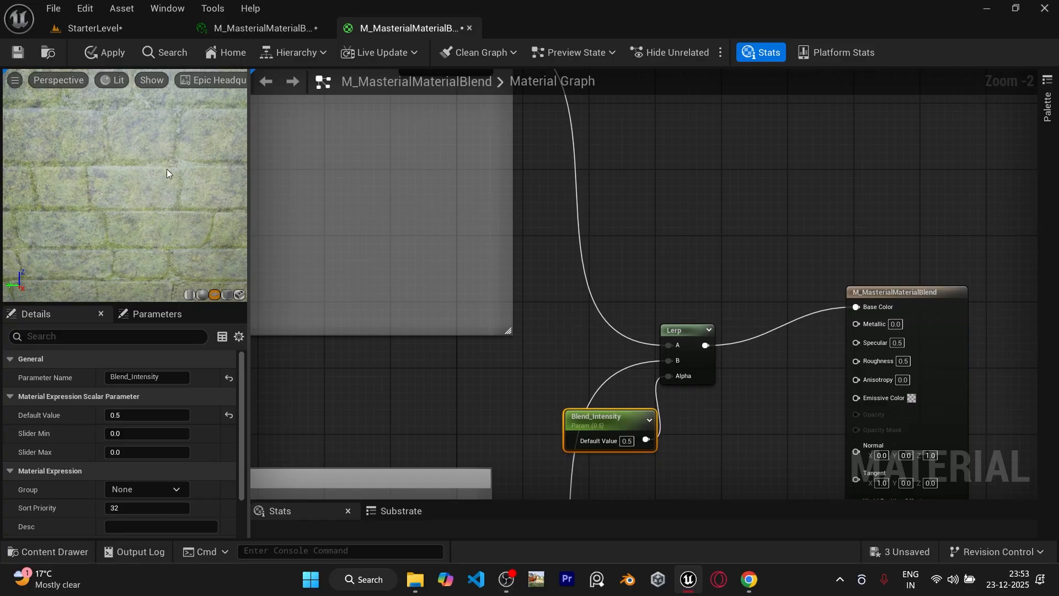
scroll(633, 406, up, 1)
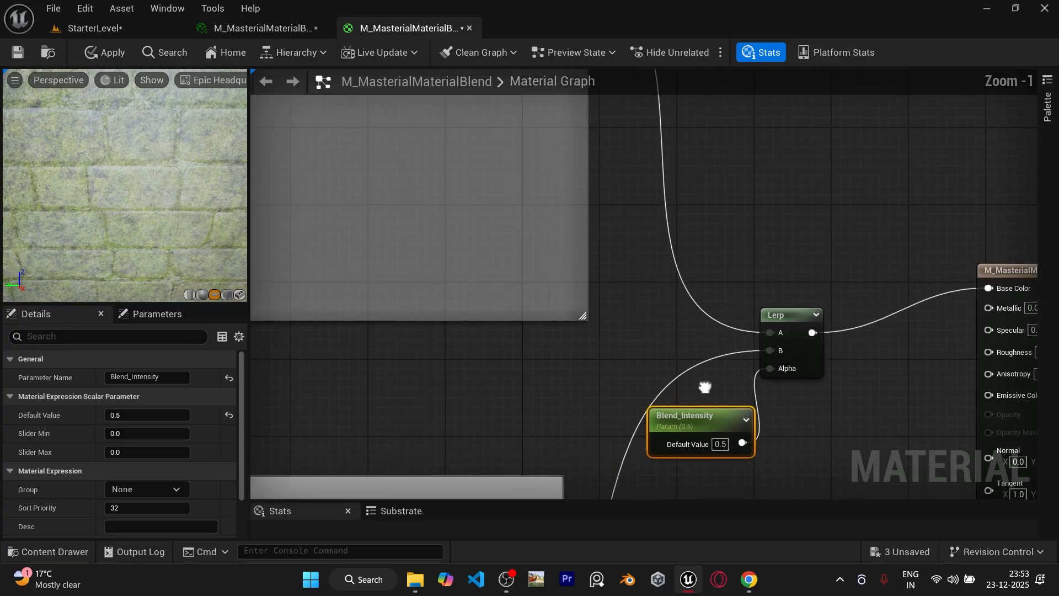
- Apply the blend material changes and open its material instance in a floating window over the StarterLevel viewport
click(99, 52)
click(266, 29)
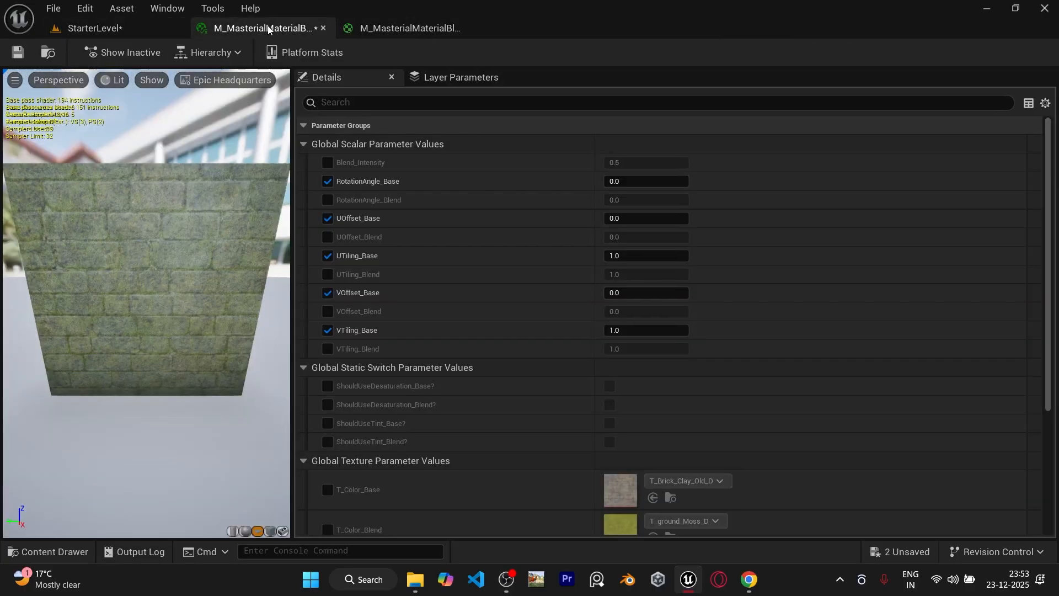
drag(267, 28, 509, 192)
click(153, 31)
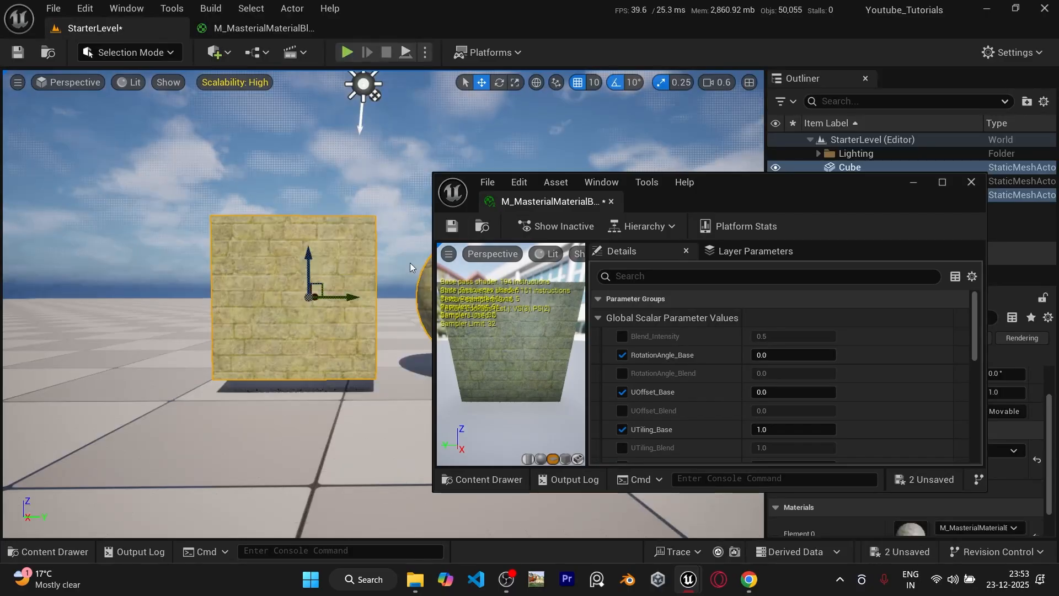
- Enable the Blend_Intensity override in the material instance and place its window so the cube and sphere stay in close view
right_click(365, 270)
key(w)
right_drag(253, 170, 253, 171)
scroll(253, 171, down, 2)
key(e)
key(a)
scroll(253, 170, down, 2)
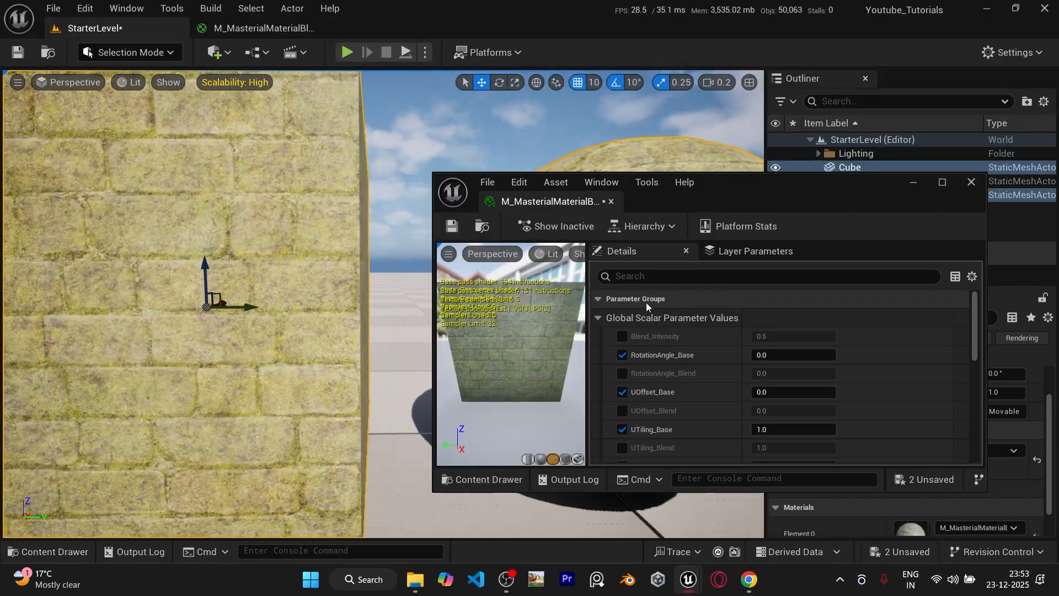
click(621, 339)
click(621, 339)
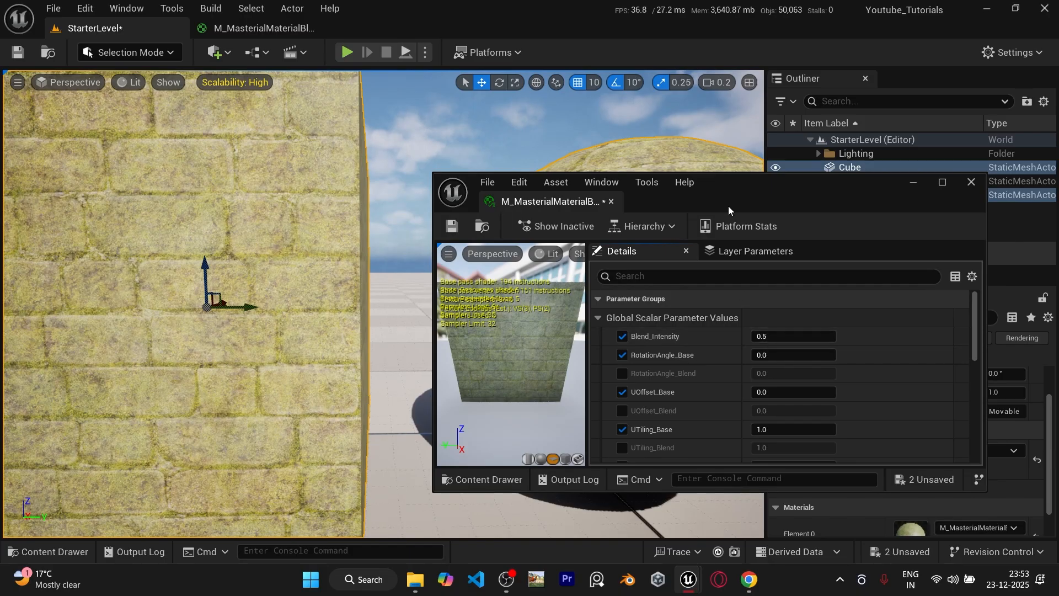
drag(728, 206, 703, 287)
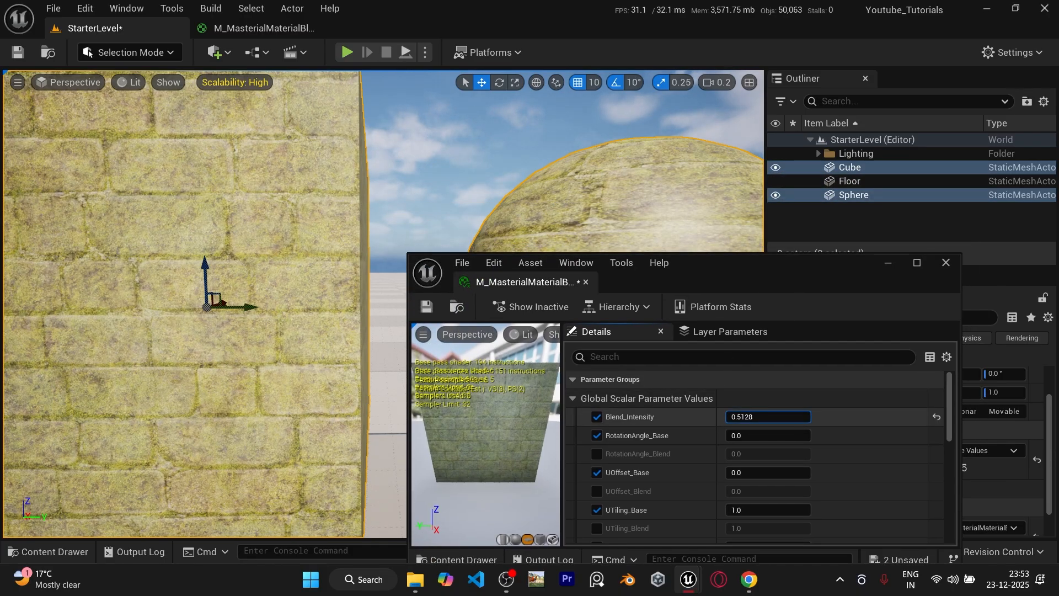
- Test the material instance's Blend_Intensity at 0, 1 and 0.5 on the cube and sphere
drag(768, 417, 794, 417)
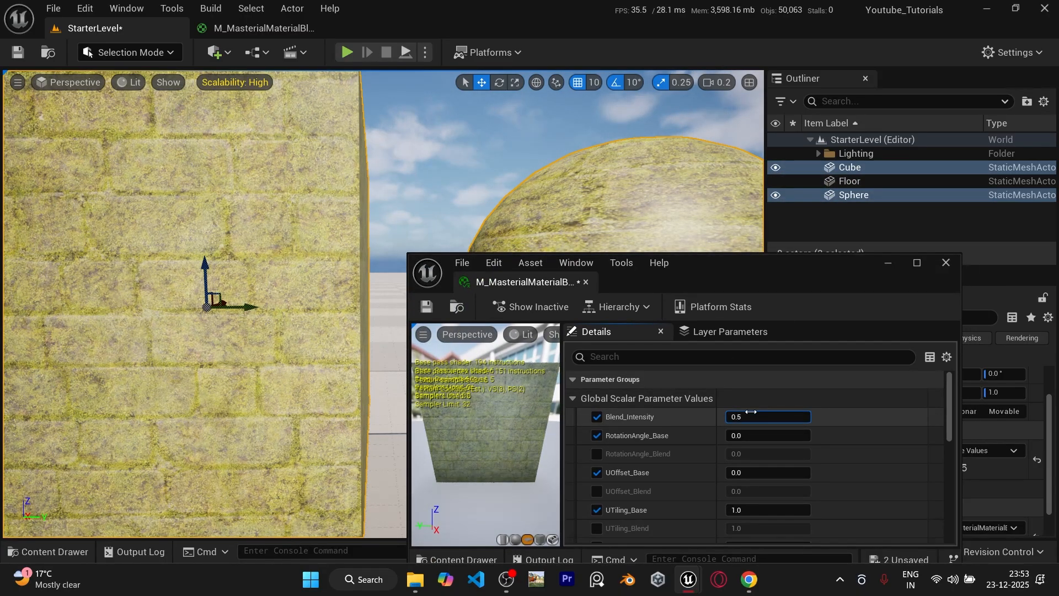
key(Return)
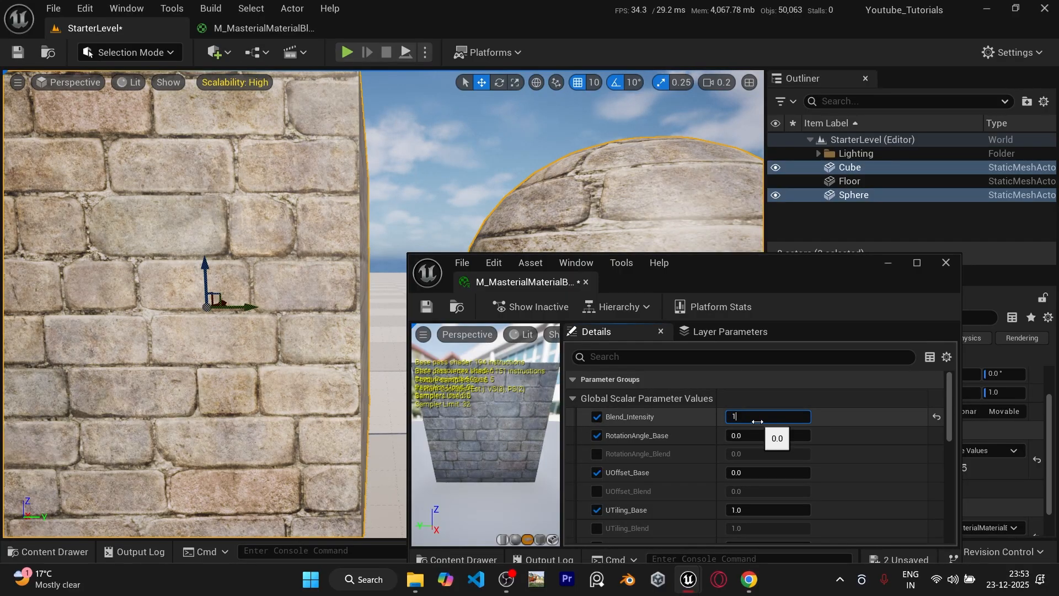
text(1)
key(Return)
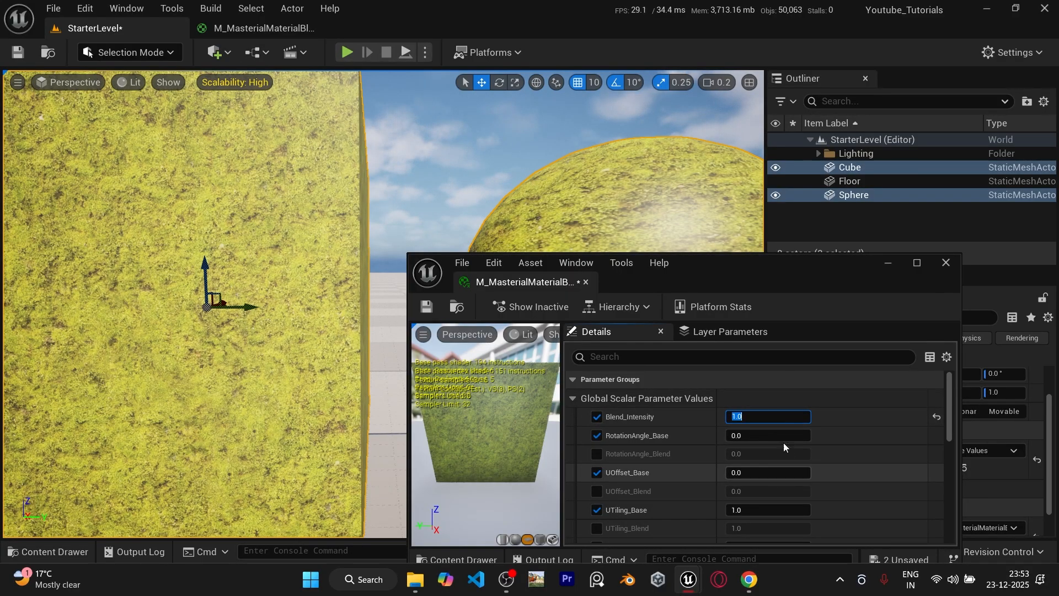
key(Return)
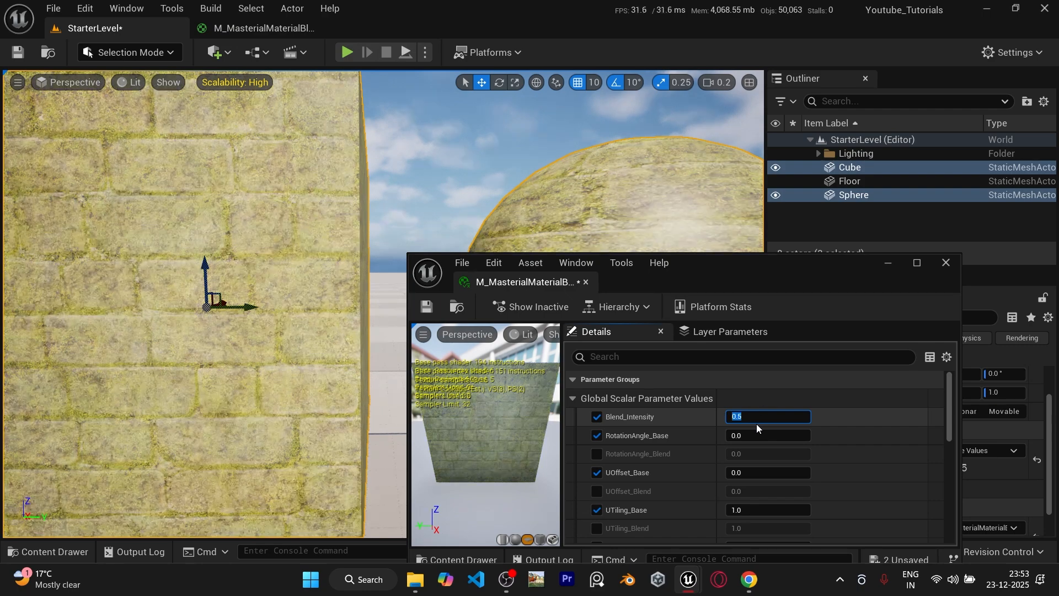
- Set the instance's Blend_Intensity to 0.3528 and inspect the brick and moss mix on the cube
key(s)
right_drag(315, 208, 243, 207)
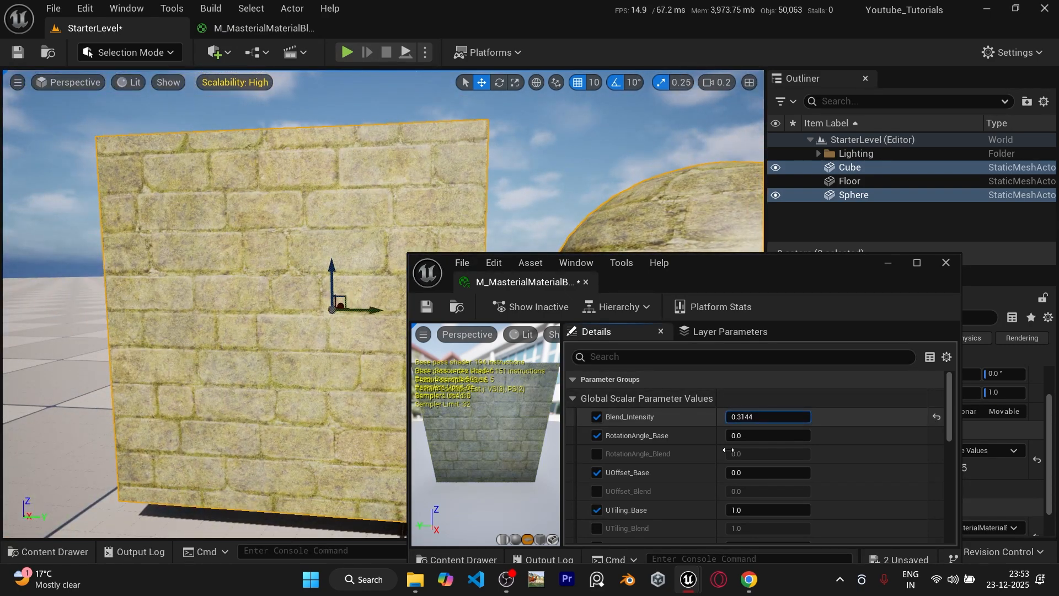
drag(728, 449, 722, 432)
key(a)
right_drag(331, 221, 353, 221)
key(w)
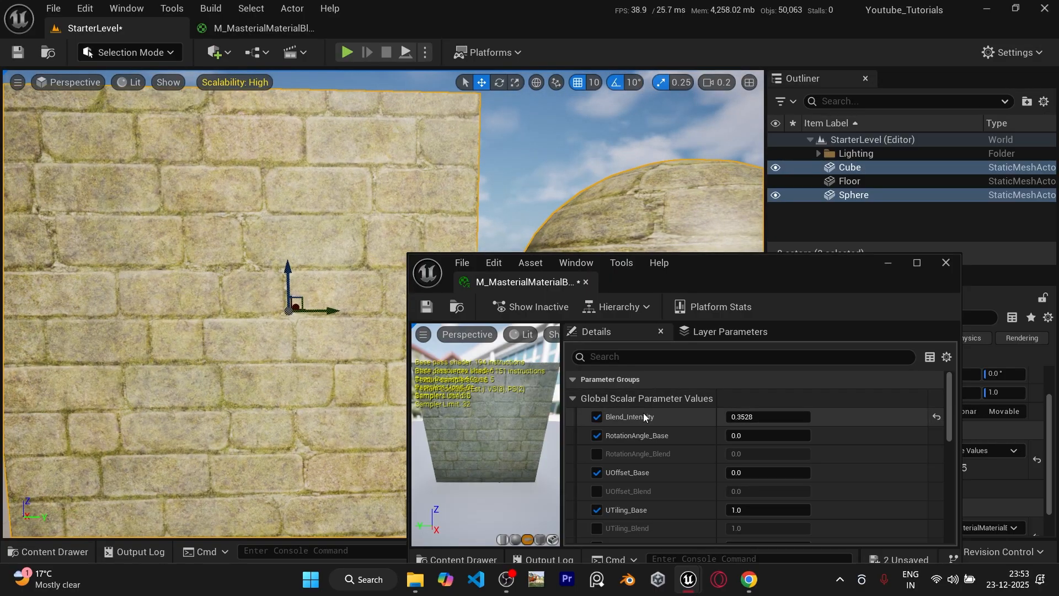
- Move the Blend_Intensity node slightly farther from the Lerp node in the material graph
click(287, 28)
right_drag(678, 177, 402, 0)
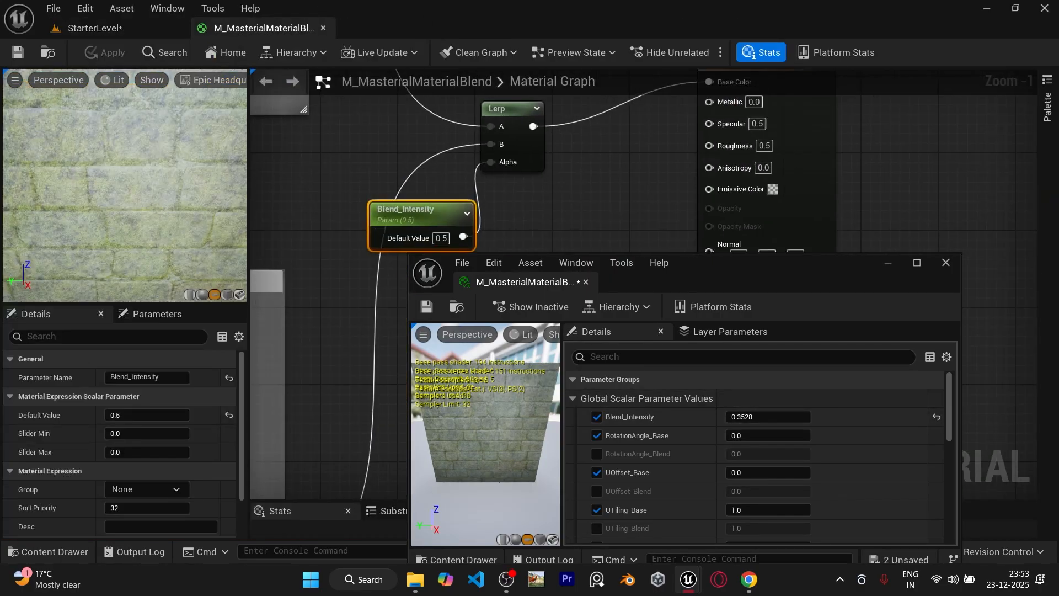
right_drag(548, 198, 587, 213)
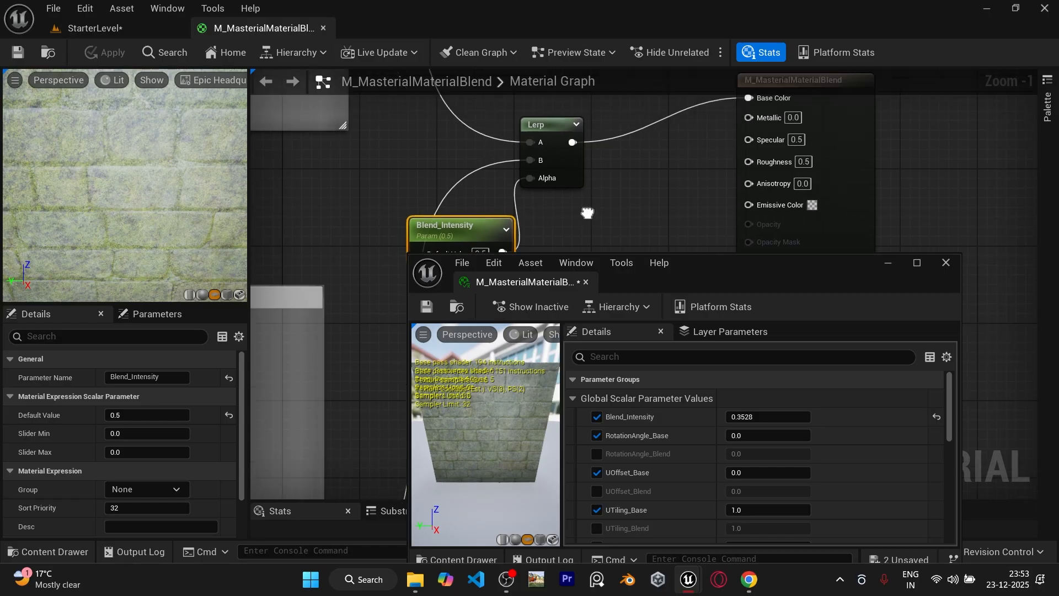
drag(465, 225, 427, 225)
scroll(497, 221, down, 1)
click(497, 210)
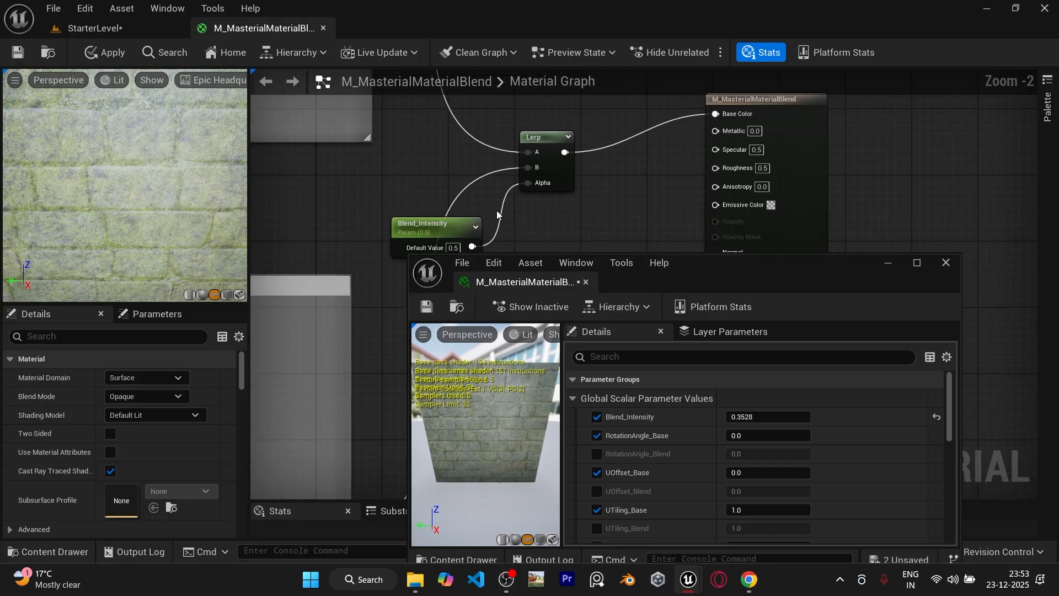
click(430, 229)
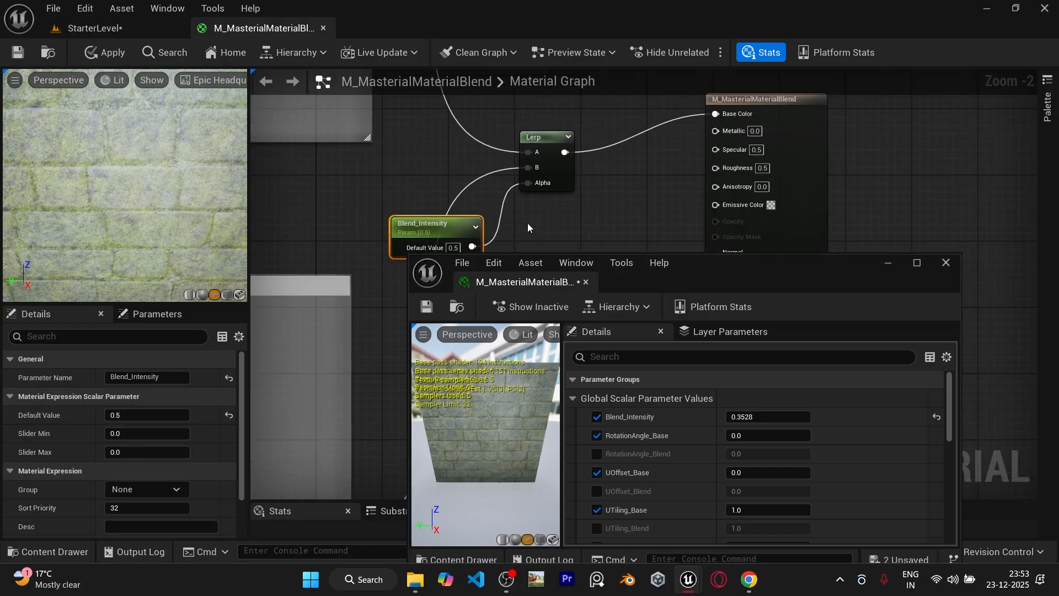
right_drag(522, 223, 529, 244)
right_drag(462, 201, 458, 164)
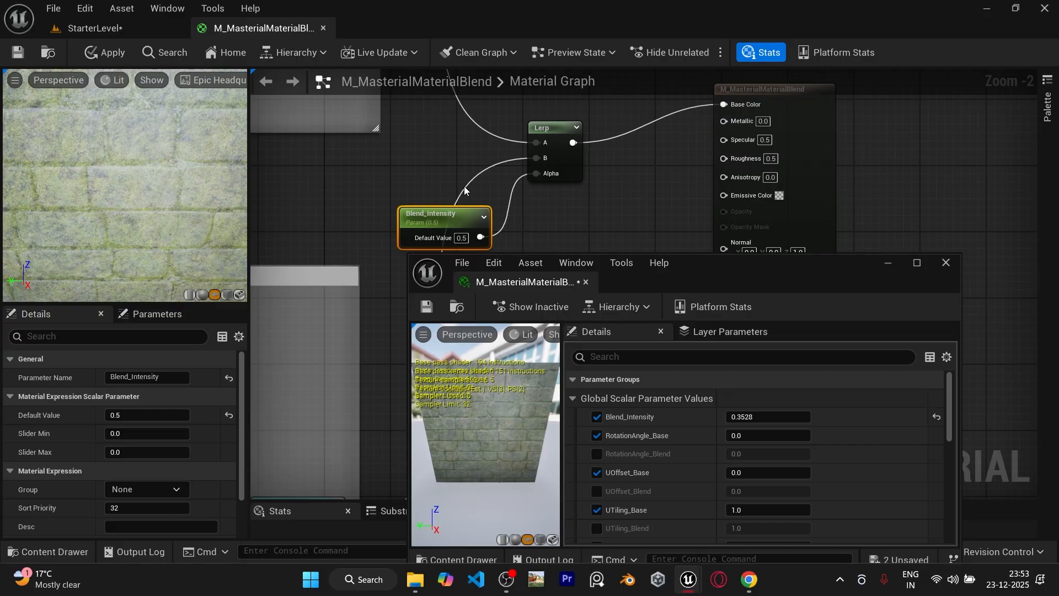
- Examine how the moss blends over the bricks on the cube in the level from several distances
click(127, 27)
right_drag(353, 171, 370, 163)
key(s)
right_drag(284, 238, 283, 219)
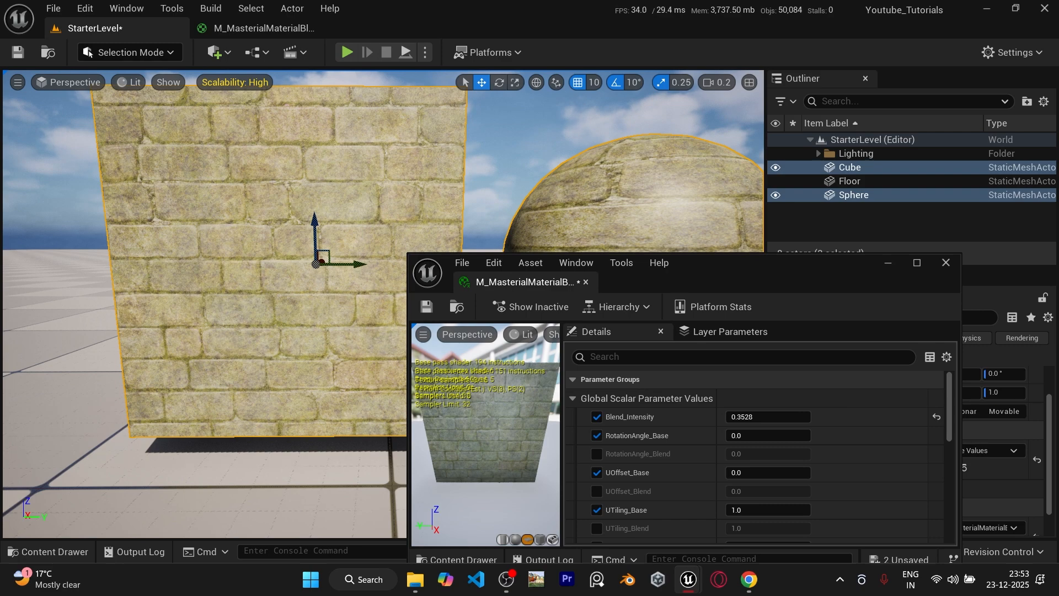
mouse_move(332, 276)
right_down()
mouse_move(301, 275)
mouse_move(314, 303)
mouse_move(335, 272)
right_up()
key(w)
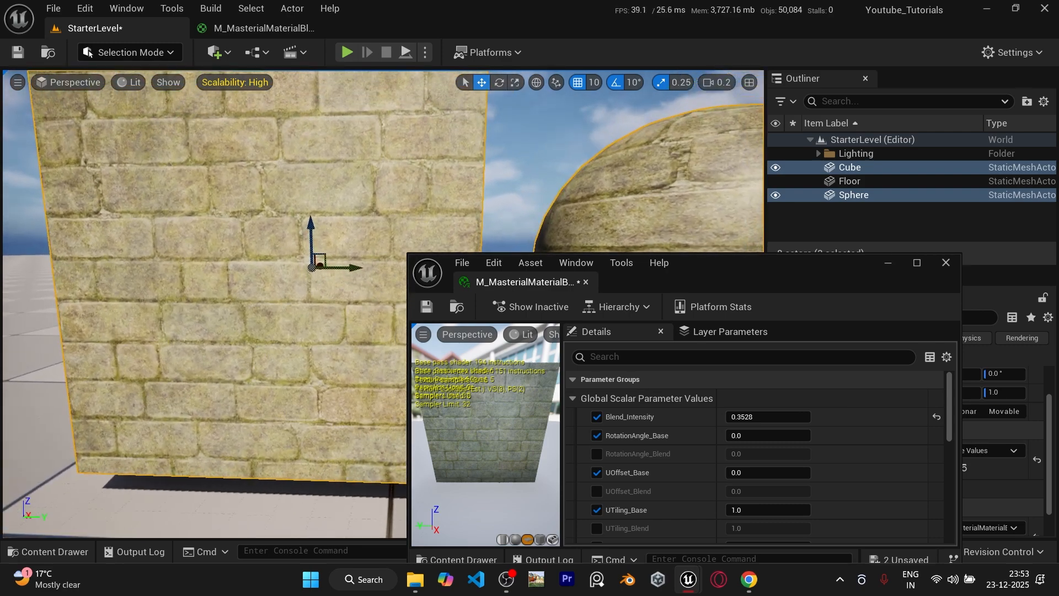
mouse_move(327, 194)
right_down()
mouse_move(320, 163)
mouse_move(327, 184)
right_up()
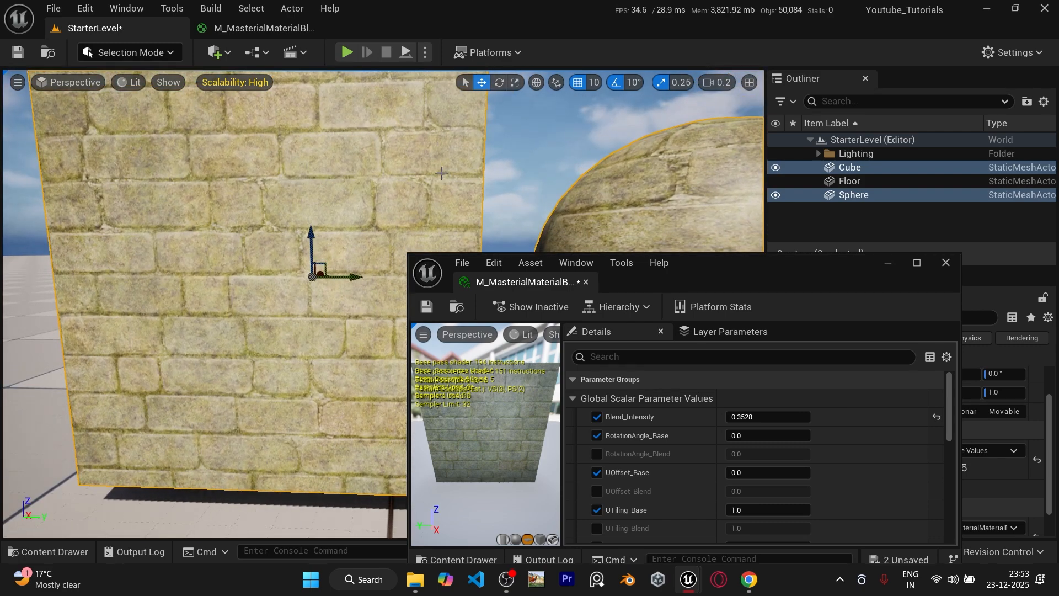